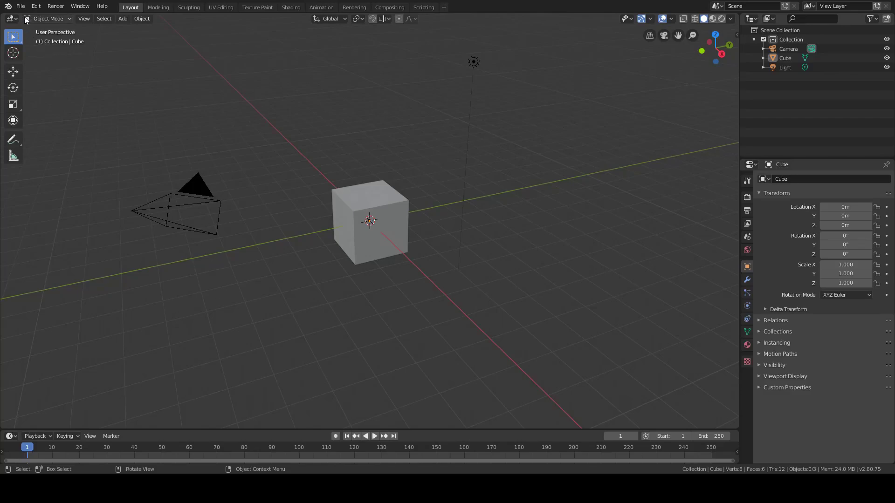
- Start adding a reference image, cancel the file browser, and return to front orthographic view
key("shift+a")
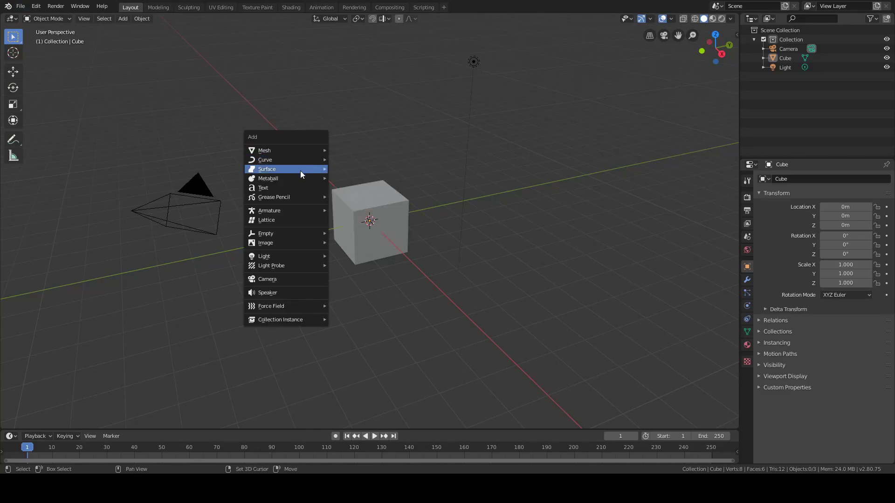
mouse_move(266, 242)
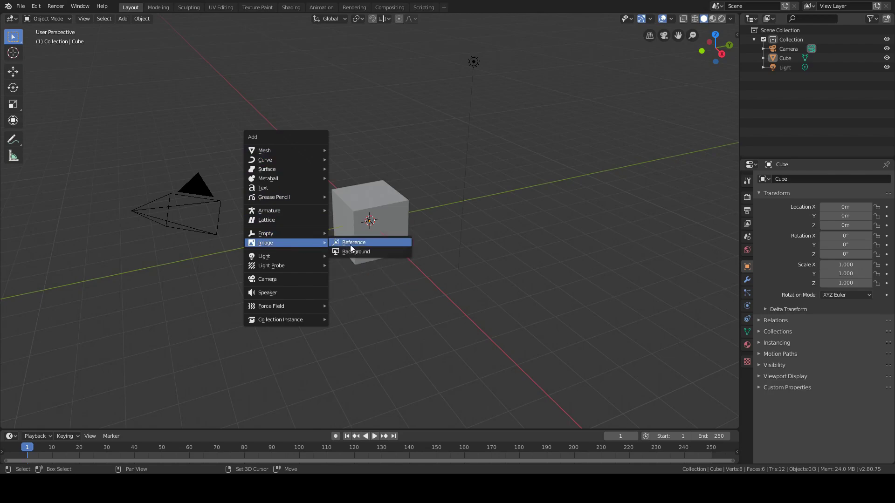
left_click(356, 241)
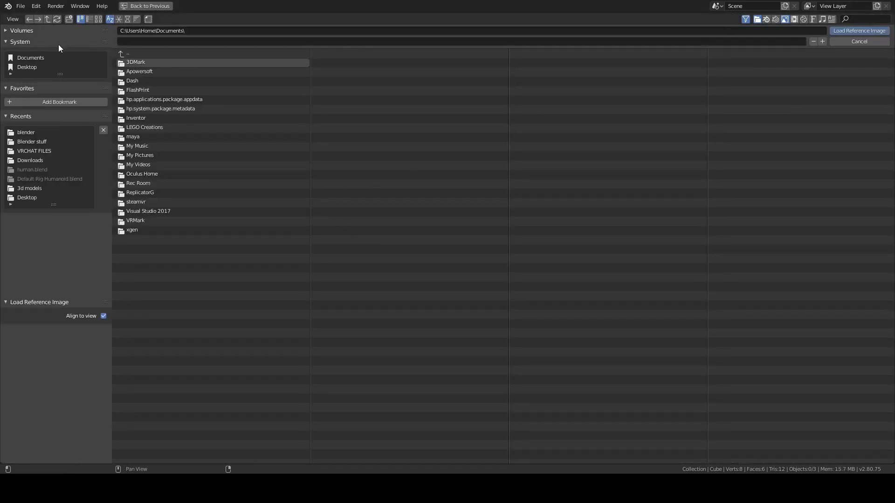
left_click(849, 43)
mouse_move(419, 219)
middle_mouse_down()
mouse_move(458, 200)
mouse_move(451, 206)
middle_mouse_up()
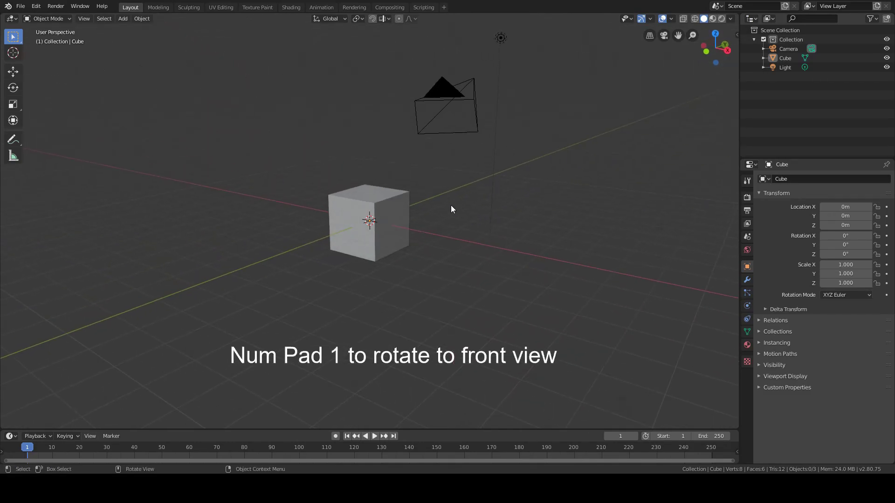
key("KP_1")
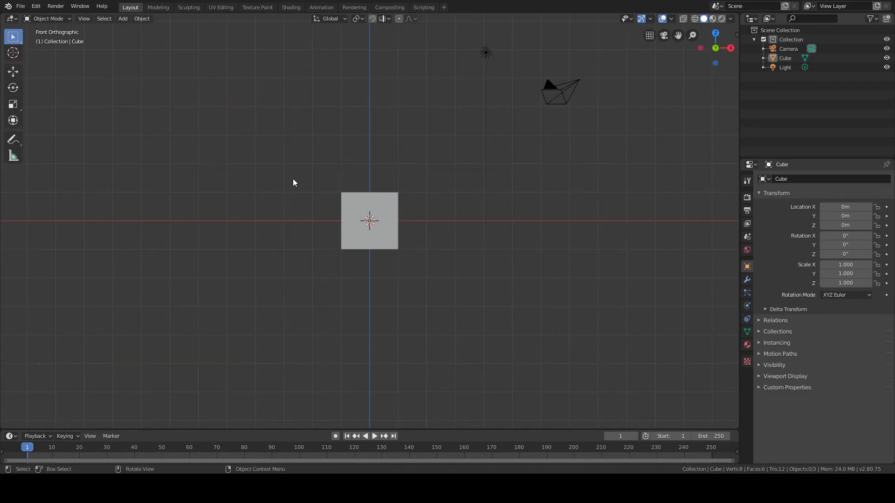
- Load dog.JPG from the Blender stuff folder as a reference image
key("shift+a")
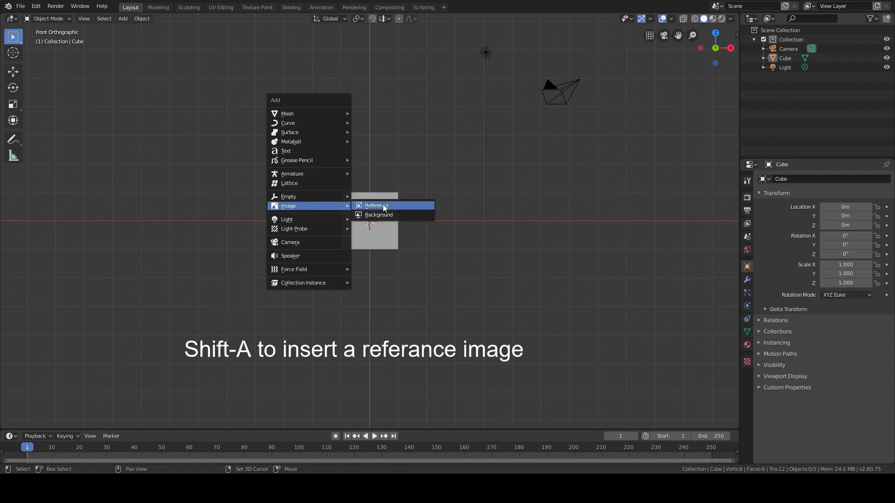
left_click(383, 207)
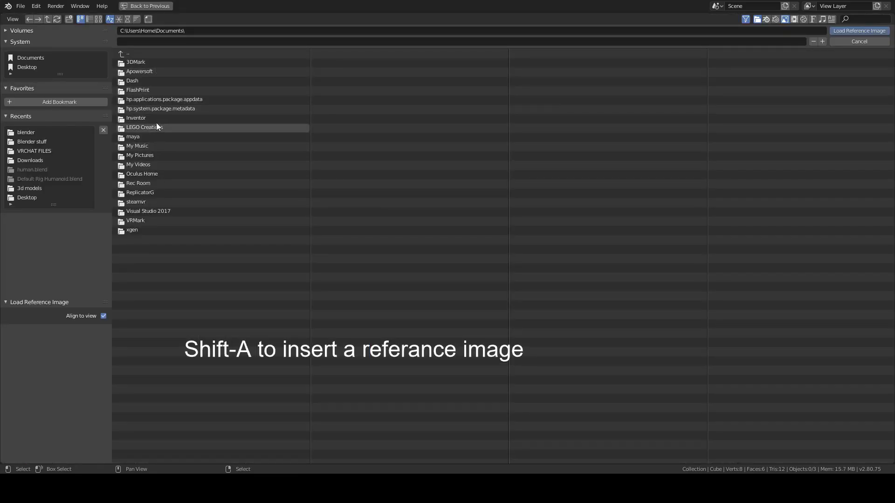
left_click(32, 140)
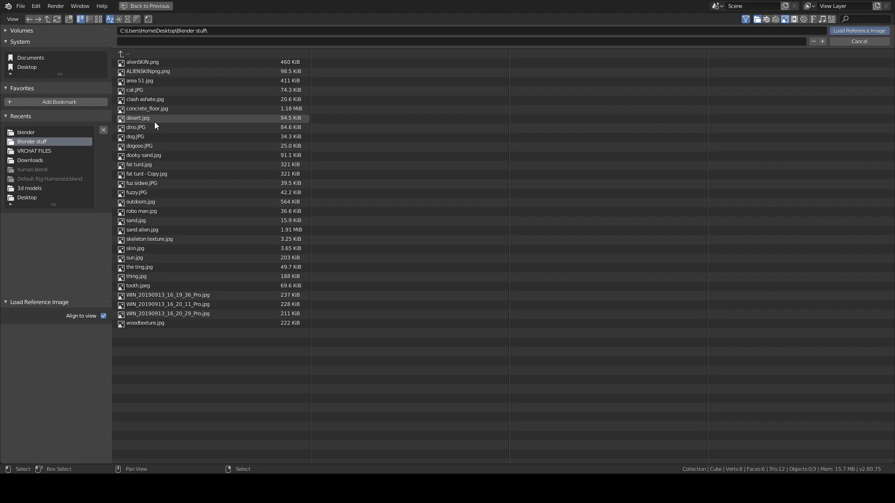
left_click(210, 138)
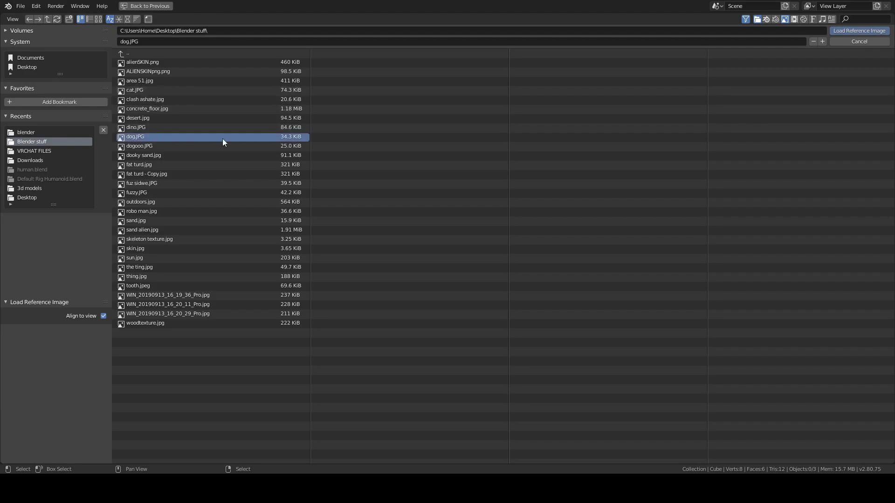
left_click(838, 30)
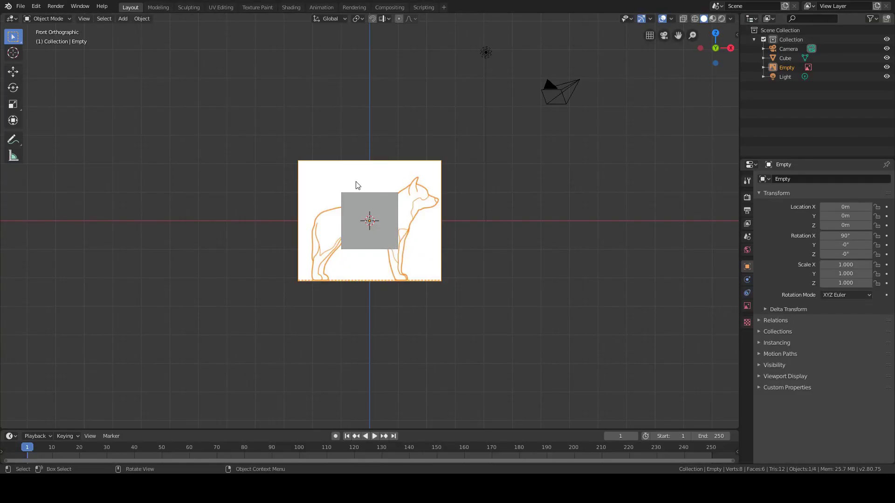
- Enlarge the side-view dog image and slide it along X to 2.1393m, checking front and right views
left_click_drag(299, 161, 168, 89)
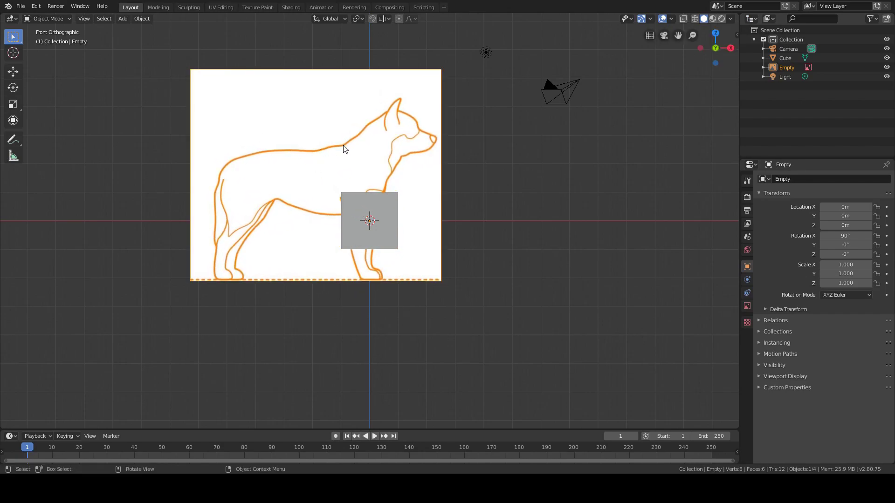
left_click(21, 68)
left_click_drag(409, 228, 469, 231)
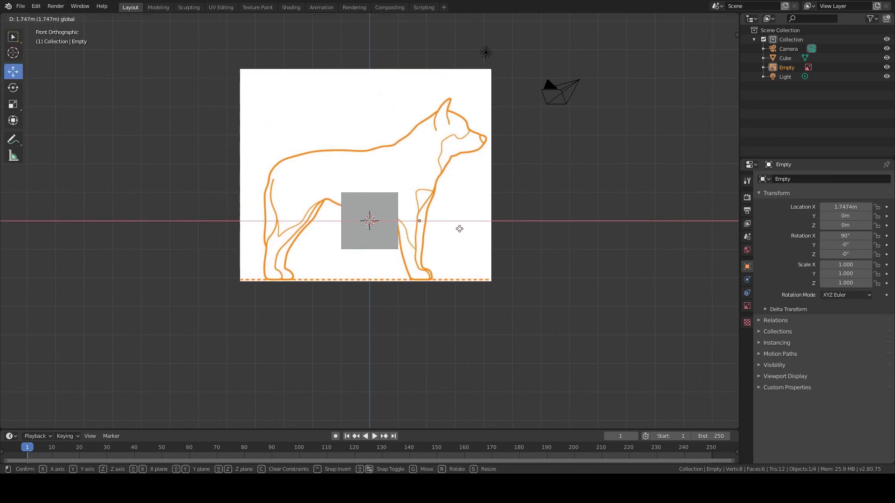
mouse_move(537, 122)
middle_mouse_down()
mouse_move(595, 176)
mouse_move(665, 174)
mouse_move(658, 157)
middle_mouse_up()
key("KP_1")
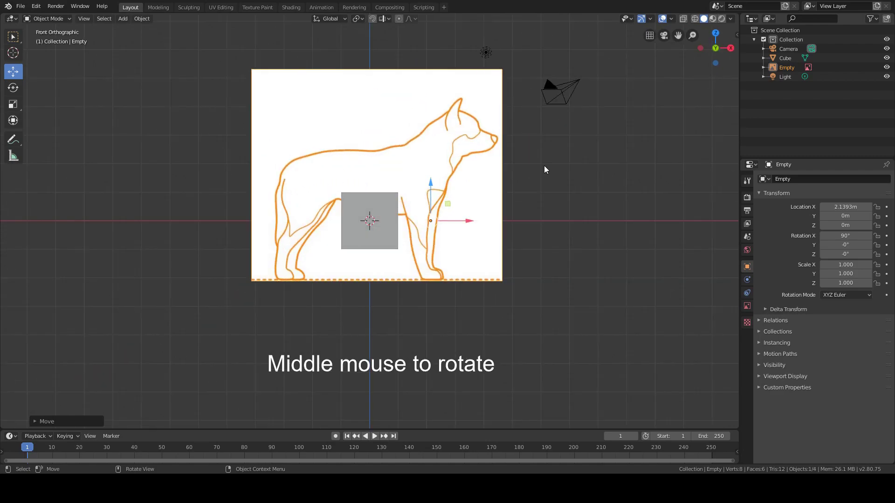
key("KP_3")
key("KP_1")
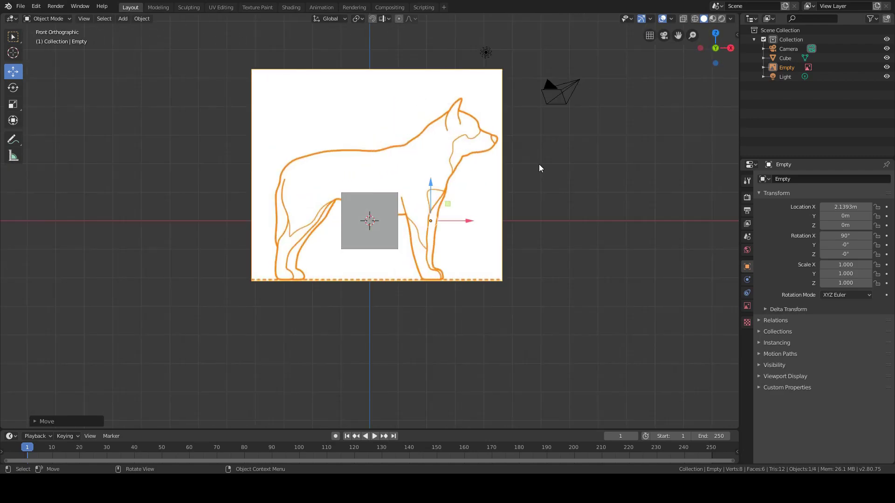
key("KP_3")
key("KP_1")
key("KP_3")
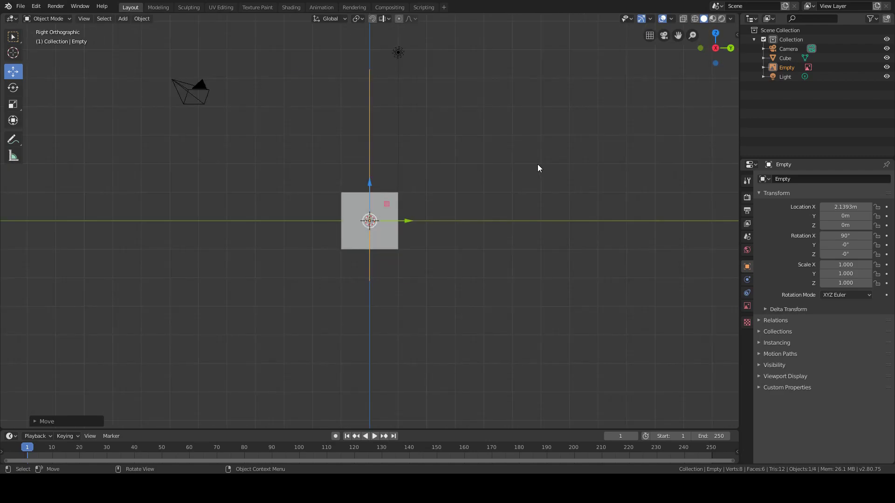
key("KP_1")
key("KP_3")
- Add dogooo.JPG as a second reference image in the right-side view
left_click(20, 6)
key("shift+a")
left_click(411, 201)
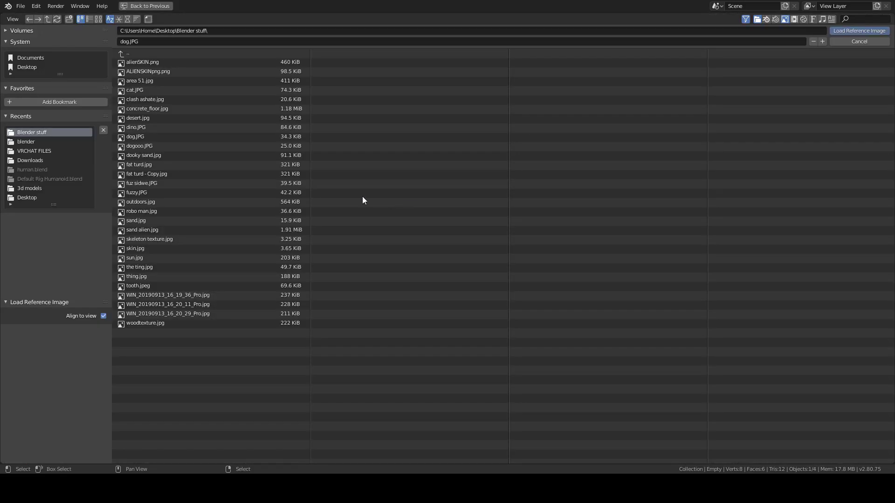
left_click(144, 146)
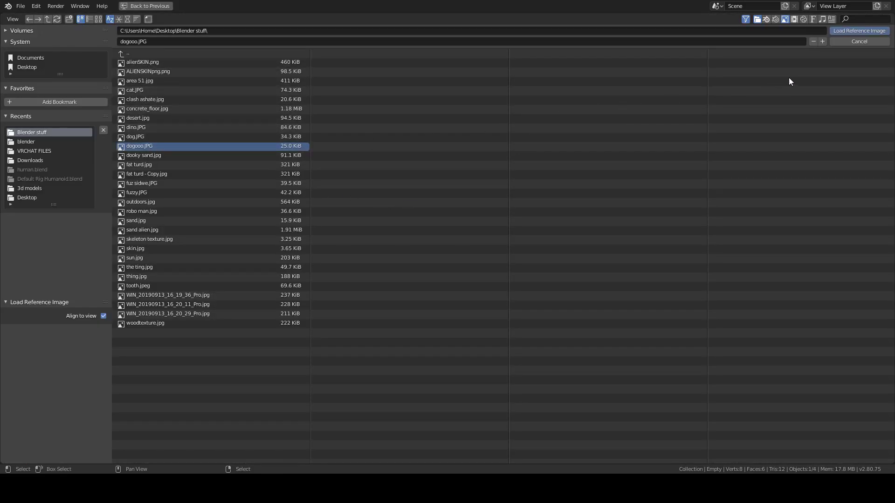
left_click(866, 30)
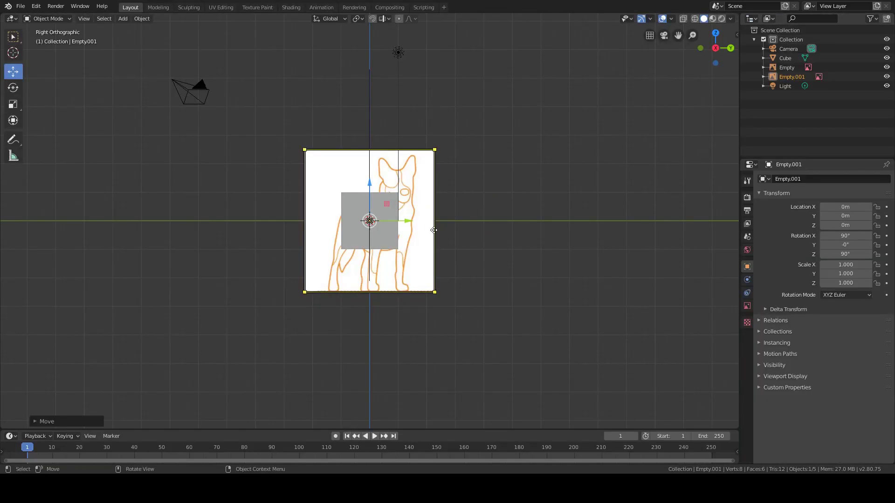
- Enlarge the front-view dog image and raise it to Z 1.115m
middle_click_drag(380, 192, 522, 223)
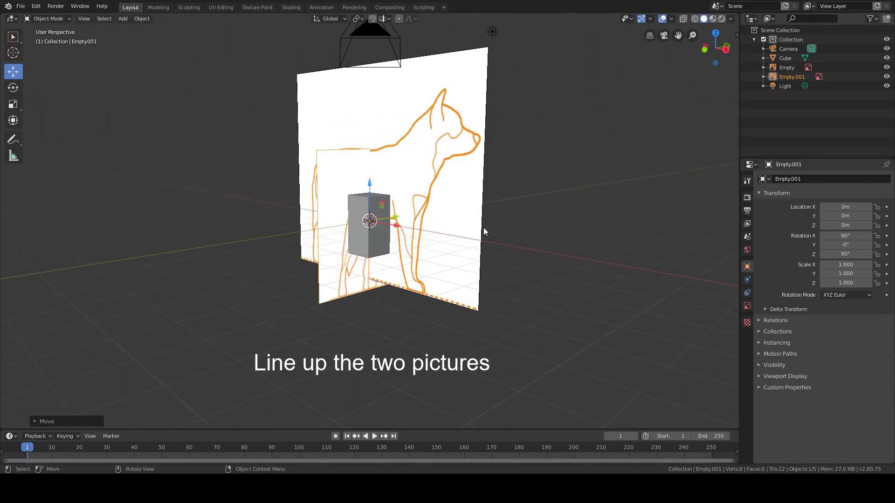
key("KP_3")
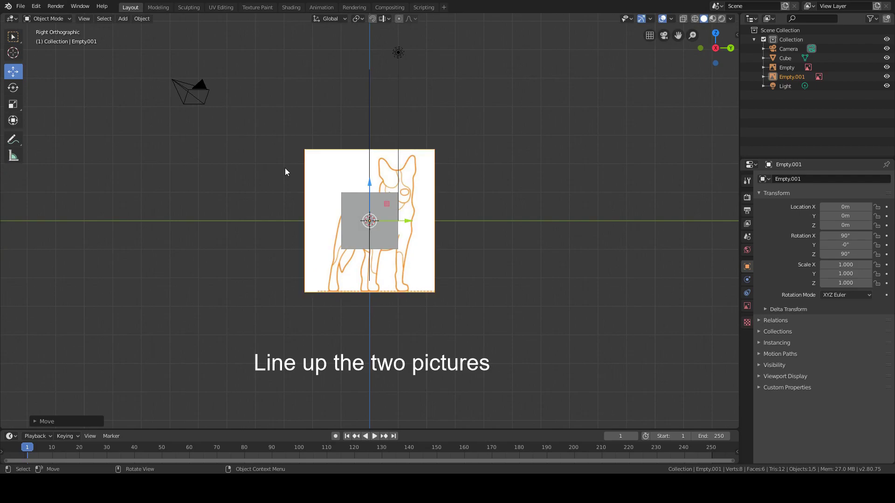
mouse_move(305, 149)
left_click_drag(306, 150, 216, 101)
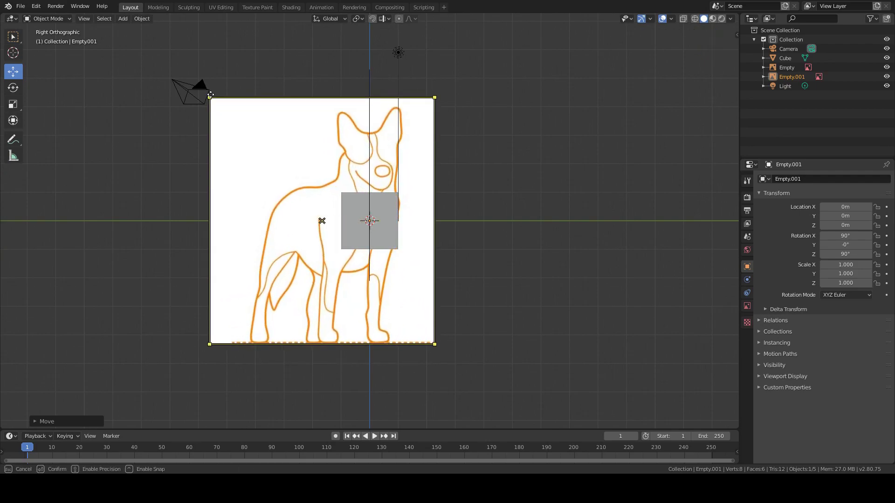
left_click(315, 167)
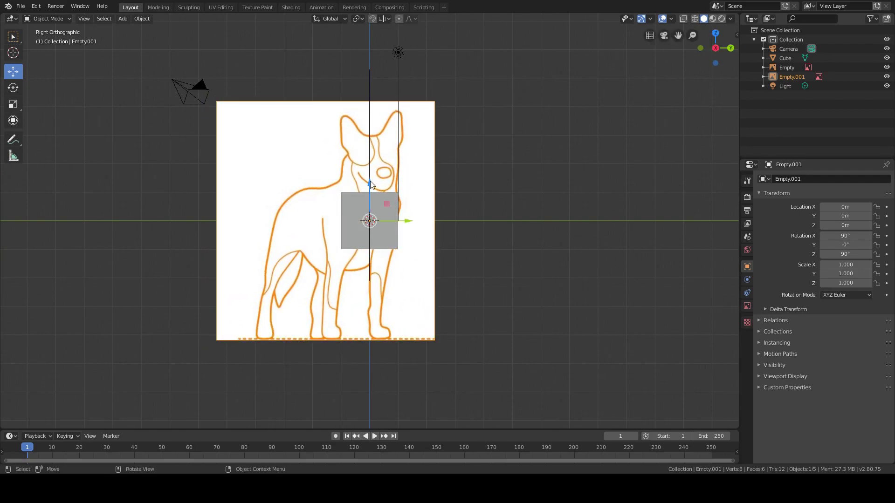
left_click_drag(370, 184, 369, 159)
middle_click_drag(369, 158, 413, 183)
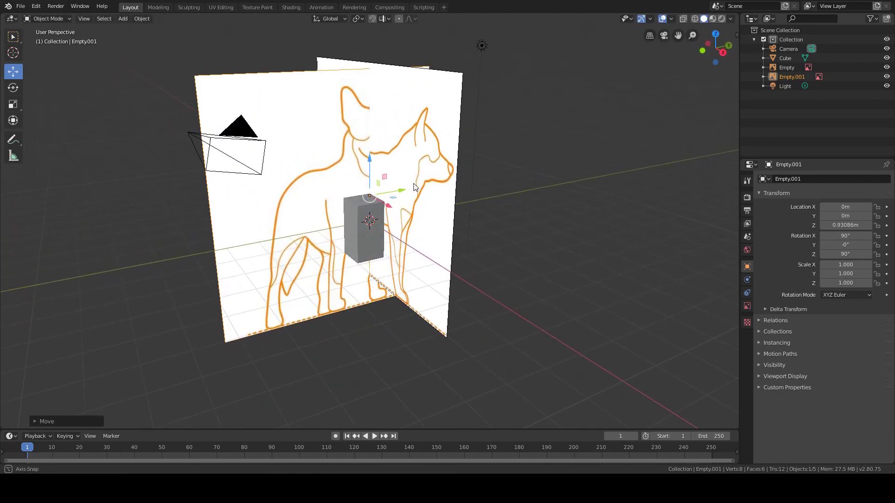
left_click_drag(369, 175, 369, 156)
mouse_move(370, 156)
middle_mouse_down()
mouse_move(395, 191)
mouse_move(372, 183)
middle_mouse_up()
left_click_drag(371, 183, 374, 178)
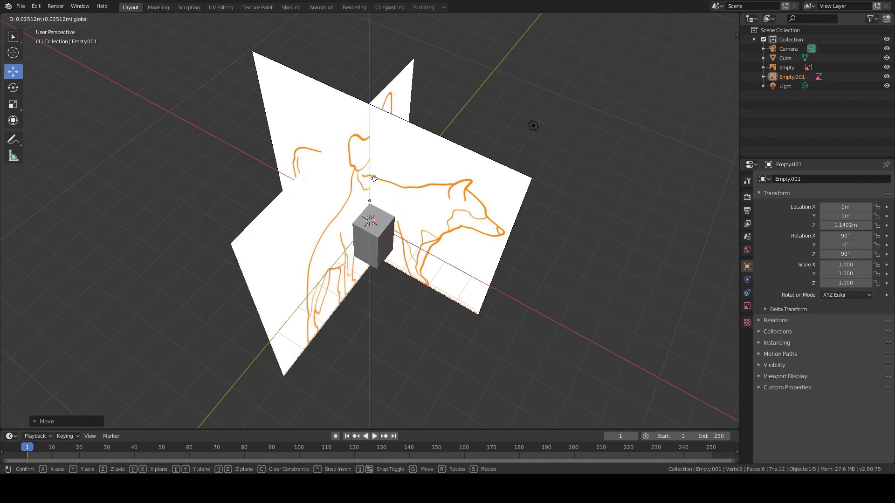
key("Escape")
key("KP_1")
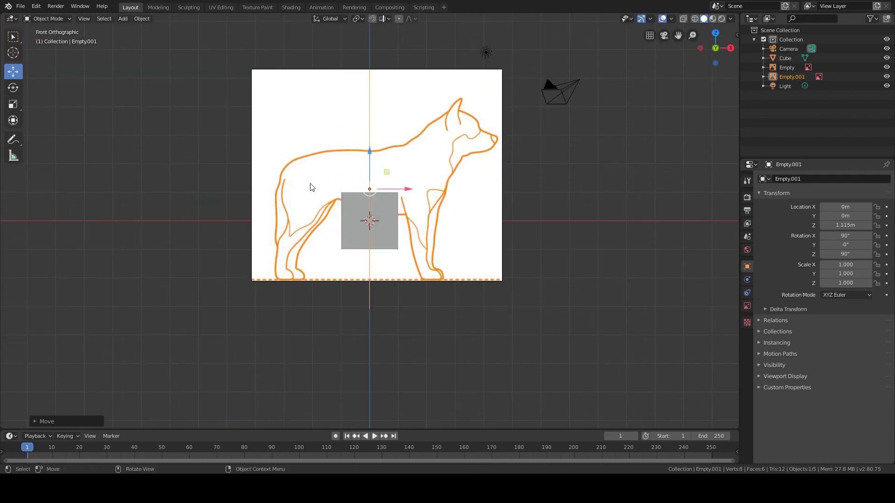
key("KP_3")
- Slide the front-view image along X to -4.0576m and select the camera
mouse_move(444, 151)
middle_mouse_down()
mouse_move(468, 217)
mouse_move(493, 217)
middle_mouse_up()
left_click_drag(403, 191, 282, 212)
mouse_move(282, 212)
middle_mouse_down()
mouse_move(214, 232)
mouse_move(170, 215)
mouse_move(162, 202)
middle_mouse_up()
key("KP_3")
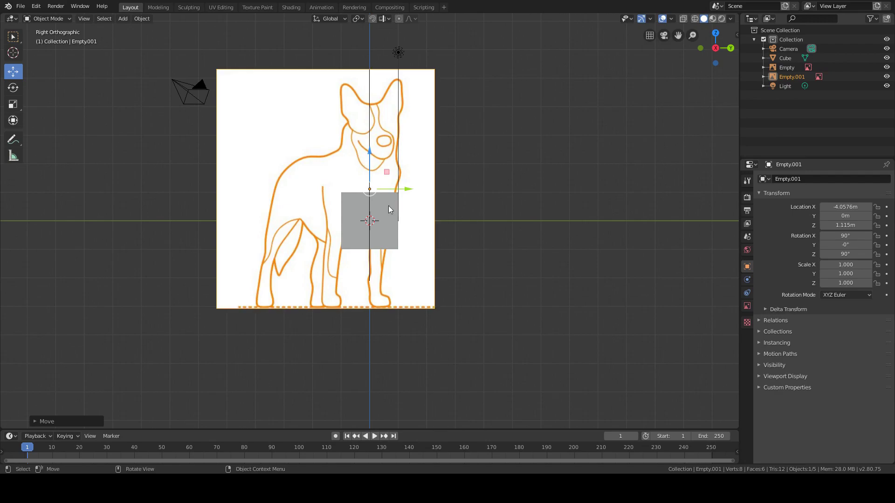
middle_click_drag(487, 220, 502, 273)
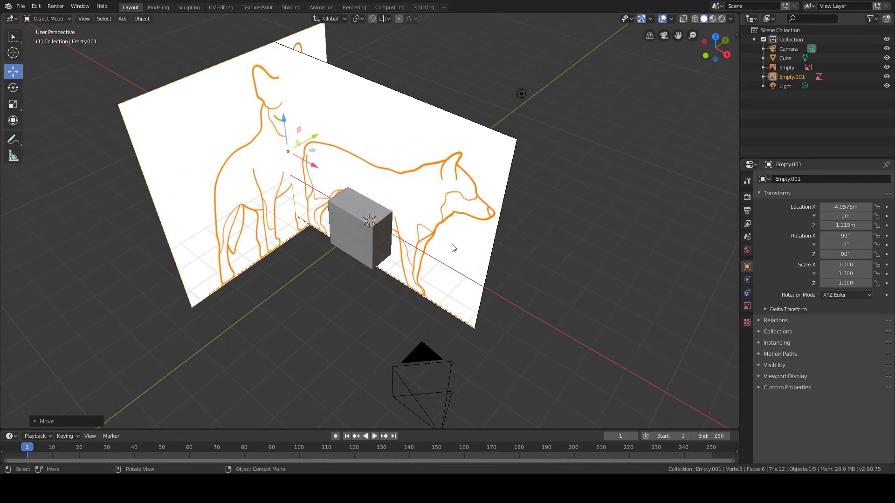
middle_click_drag(473, 249, 577, 207)
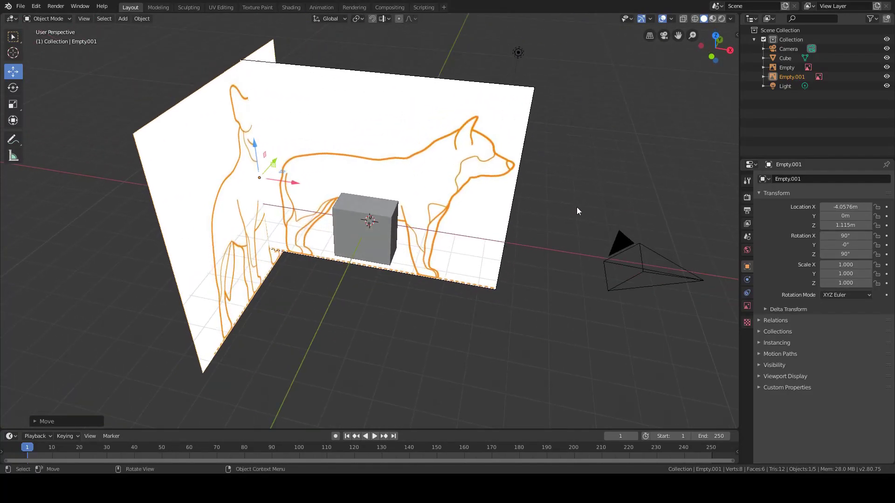
left_click(614, 254)
- Delete the camera and the light
key("Delete")
left_click(519, 53)
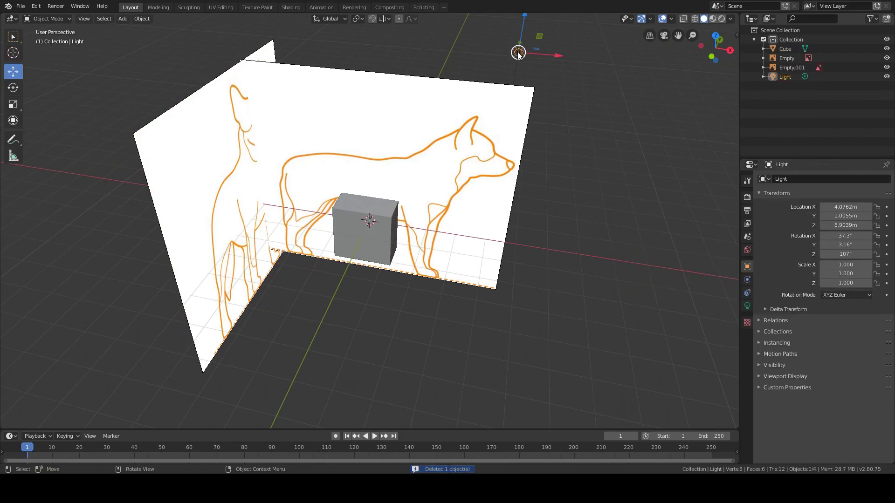
key("Delete")
- Switch to right orthographic view and select the Empty.001 front-view reference
mouse_move(518, 52)
middle_mouse_down()
mouse_move(390, 137)
mouse_move(351, 147)
middle_mouse_up()
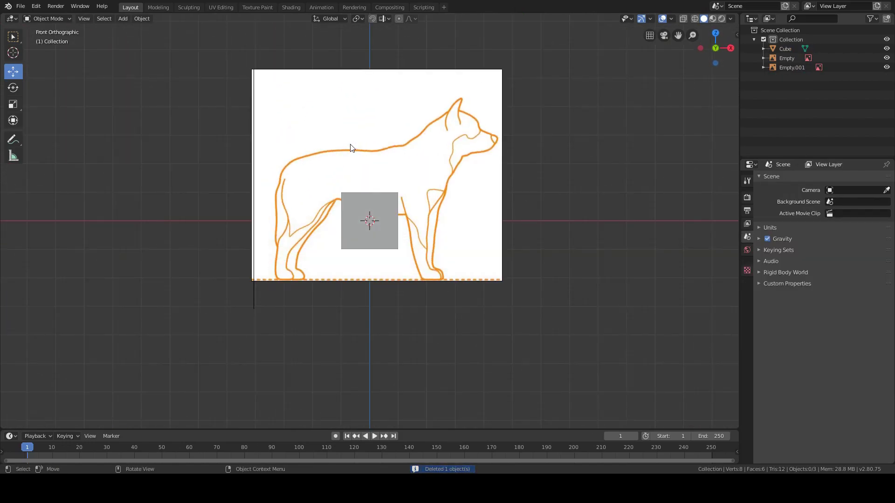
key("KP_3")
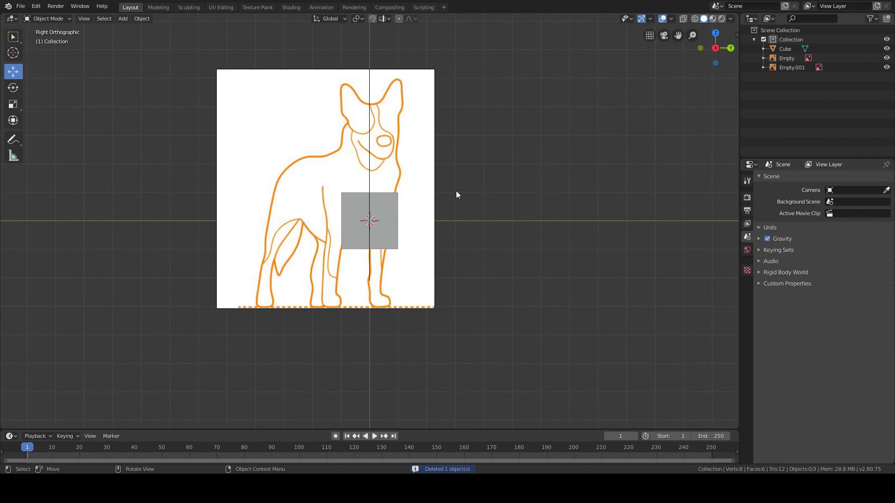
mouse_move(456, 195)
middle_mouse_down()
mouse_move(467, 193)
mouse_move(468, 214)
mouse_move(479, 224)
mouse_move(509, 220)
mouse_move(499, 209)
mouse_move(514, 206)
middle_mouse_up()
key("KP_5")
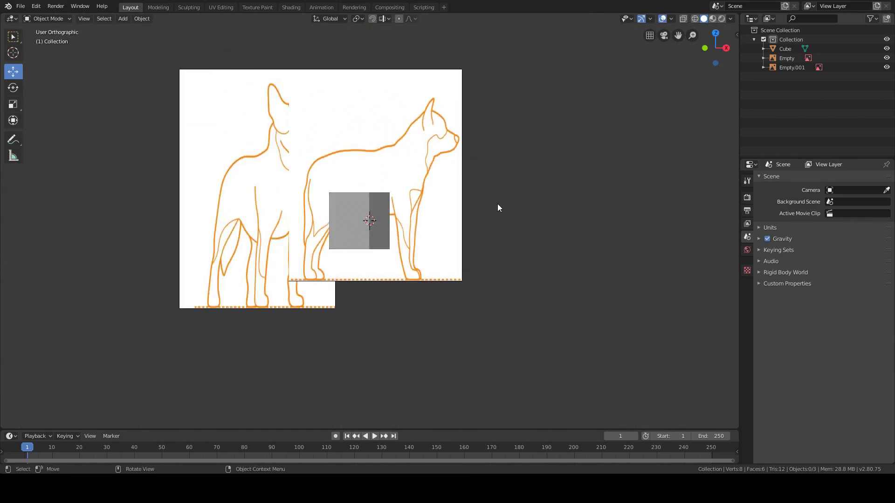
key("KP_3")
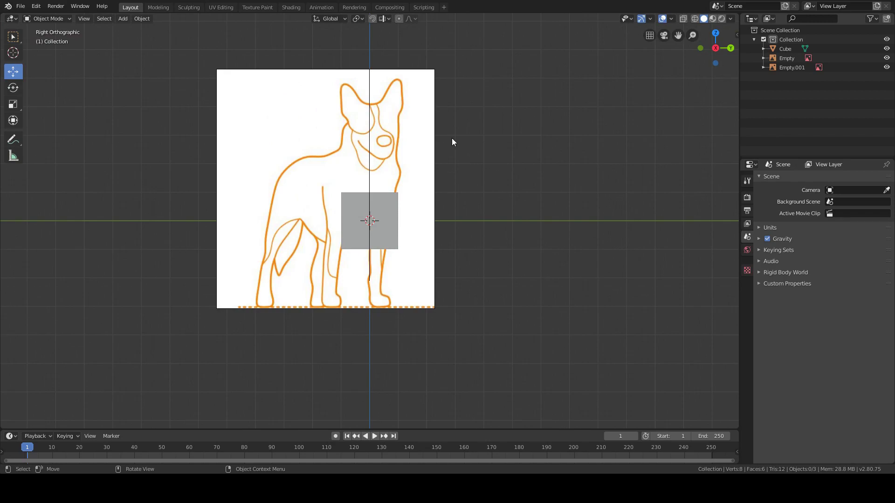
left_click(326, 190)
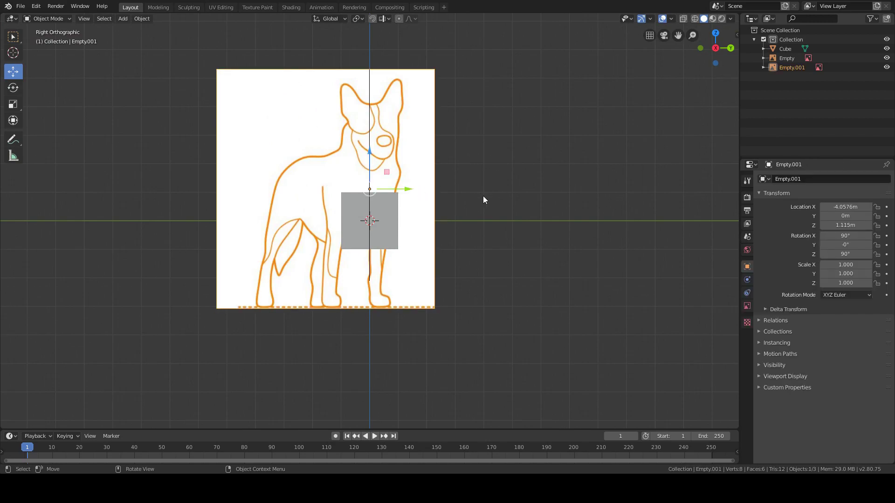
- Nudge the front-view reference Empty.001 slightly sideways along Y
mouse_move(483, 197)
middle_mouse_down()
mouse_move(506, 248)
mouse_move(457, 212)
middle_mouse_up()
key("KP_1")
key("KP_3")
mouse_move(443, 140)
middle_mouse_down()
mouse_move(481, 160)
mouse_move(409, 160)
middle_mouse_up()
left_click_drag(408, 191, 404, 190)
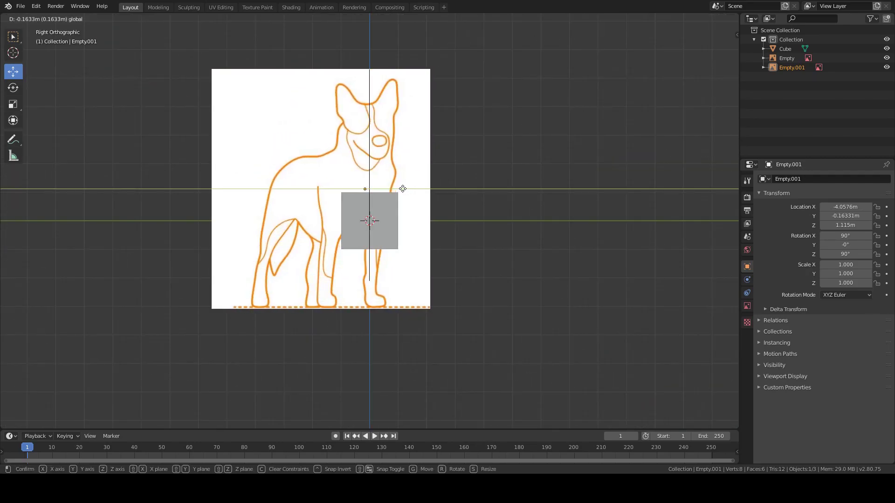
mouse_move(478, 145)
middle_mouse_down()
mouse_move(499, 164)
mouse_move(340, 203)
middle_mouse_up()
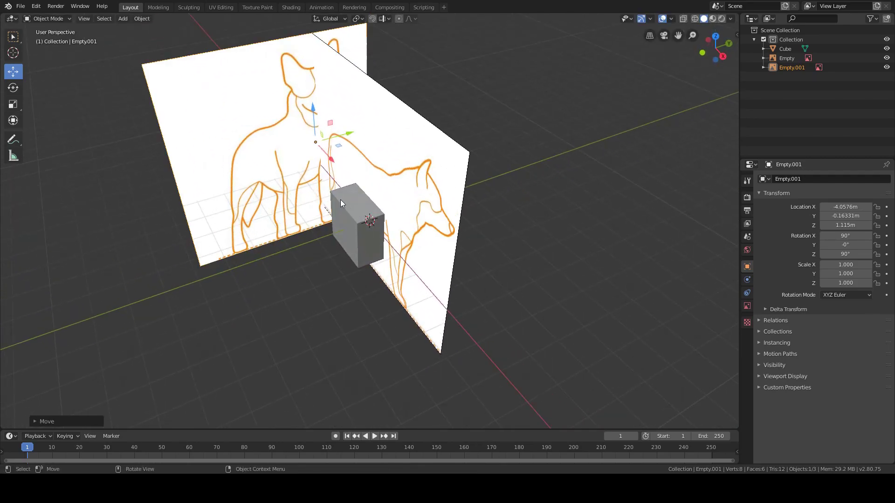
- Raise the default cube along Z, then delete it and return to front view
left_click(358, 260)
mouse_move(377, 235)
middle_mouse_down()
mouse_move(347, 202)
mouse_move(362, 185)
middle_mouse_up()
key("KP_3")
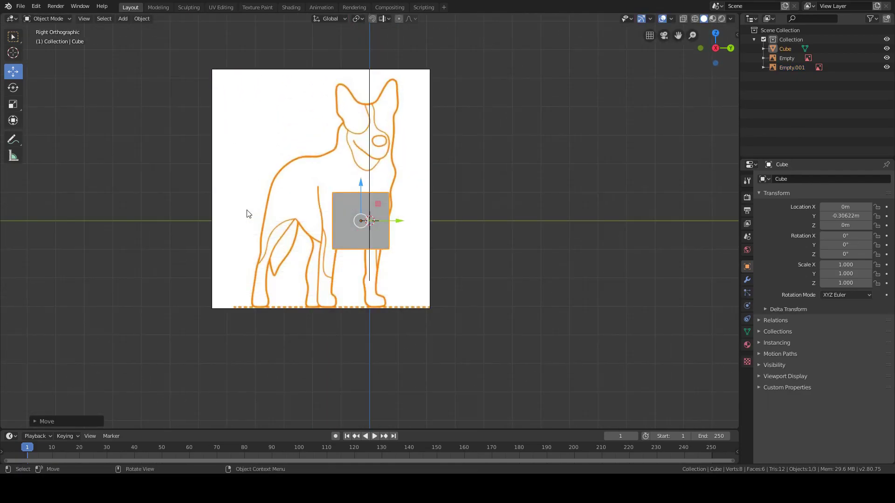
key("g")
key("z")
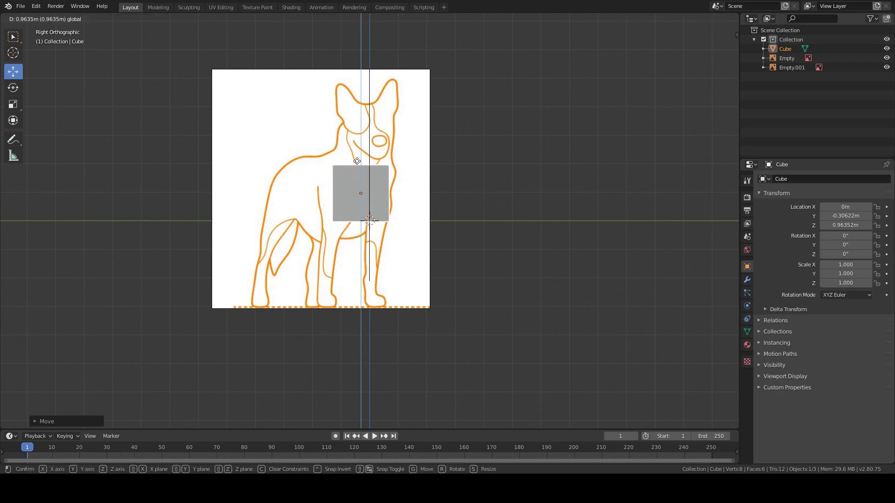
left_click(411, 215)
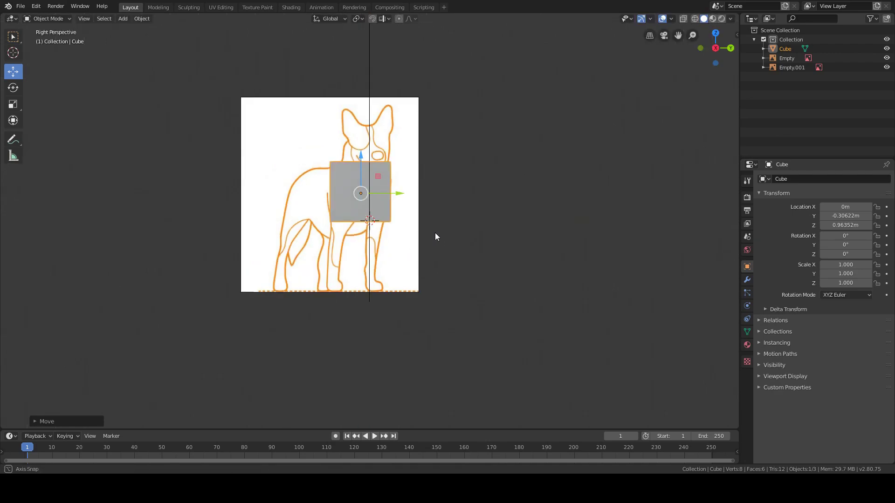
mouse_move(435, 233)
middle_mouse_down()
mouse_move(487, 316)
mouse_move(389, 183)
mouse_move(412, 127)
middle_mouse_up()
key("x")
left_click(445, 302)
key("KP_1")
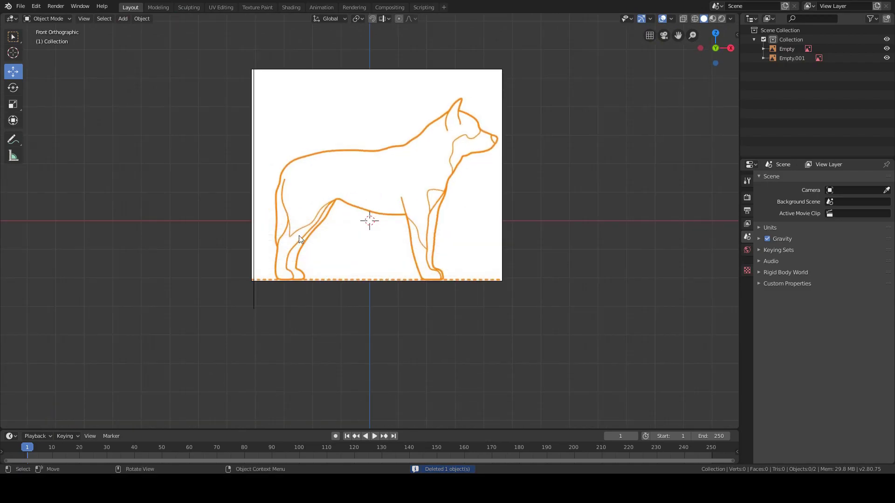
- Add a plane mesh and stand it upright with X rotation 90°
key("shift+a")
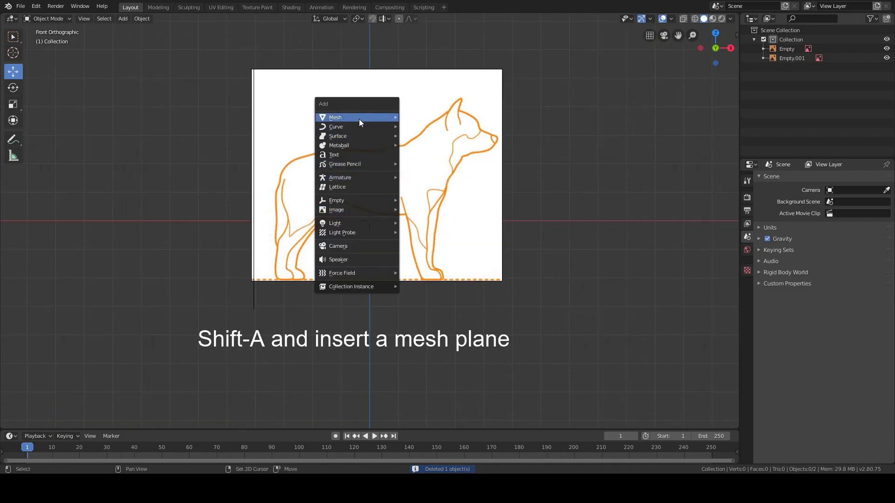
left_click(418, 117)
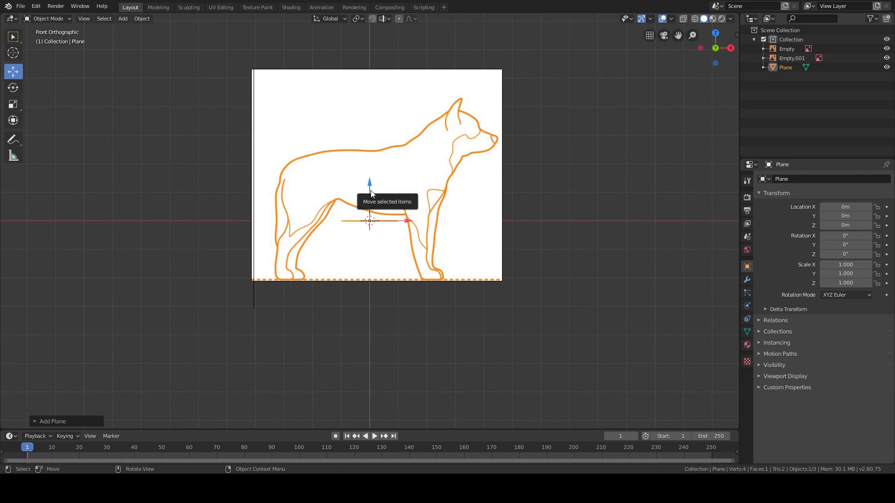
middle_click_drag(377, 197, 314, 224)
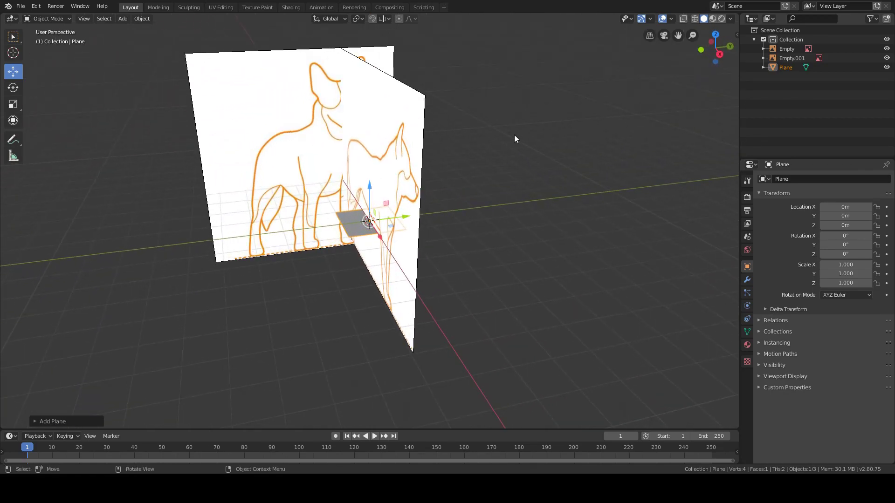
key("n")
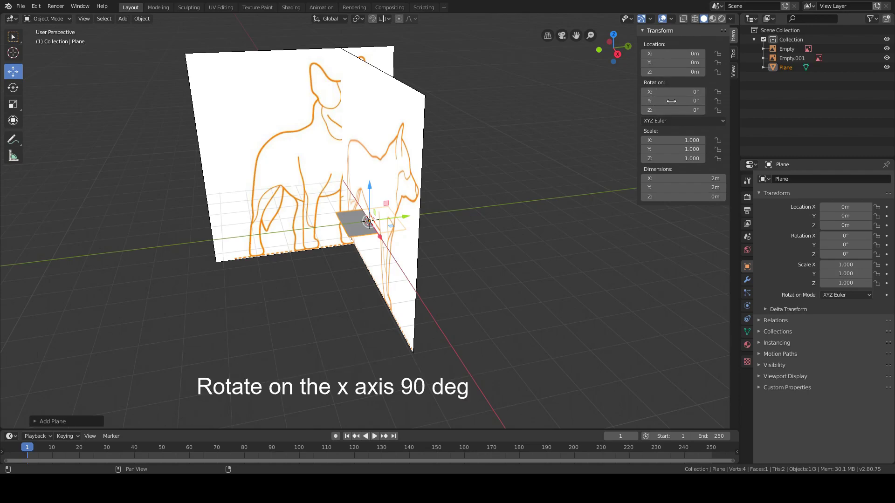
left_click(672, 91)
type("90")
key("Return")
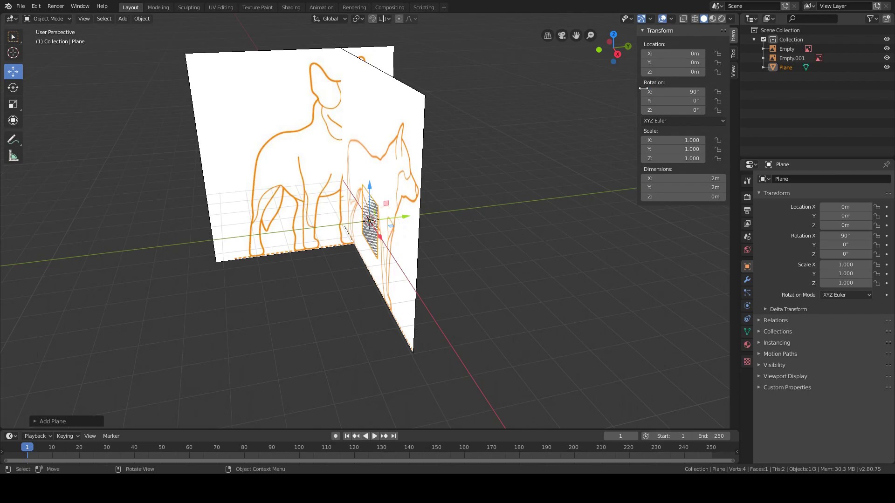
key("n")
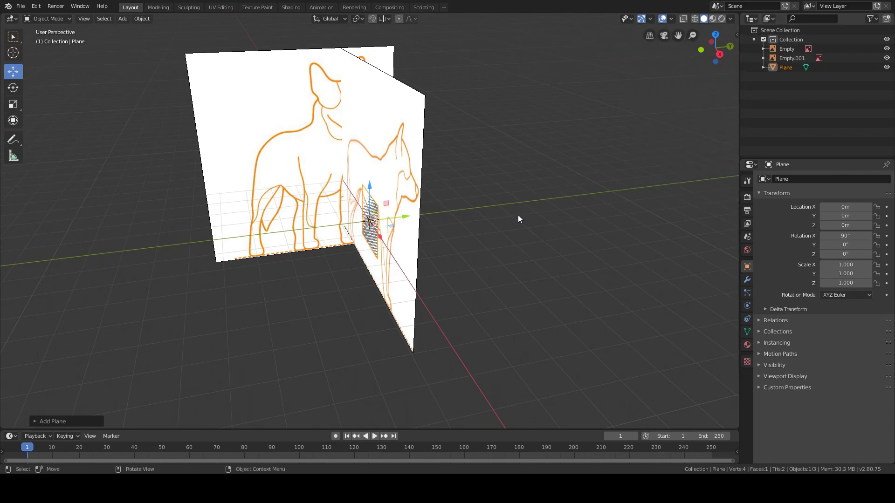
- Move the plane up to Z 1.367m over the dog's chest on the side reference
middle_click_drag(518, 214, 600, 195)
left_click_drag(370, 184, 383, 140)
left_click_drag(407, 193, 450, 175)
left_click_drag(411, 143, 411, 137)
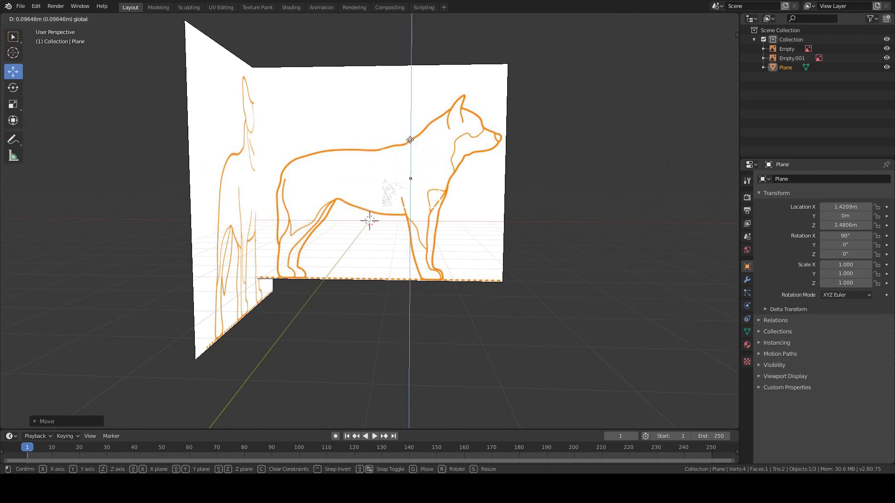
left_click_drag(448, 187, 409, 186)
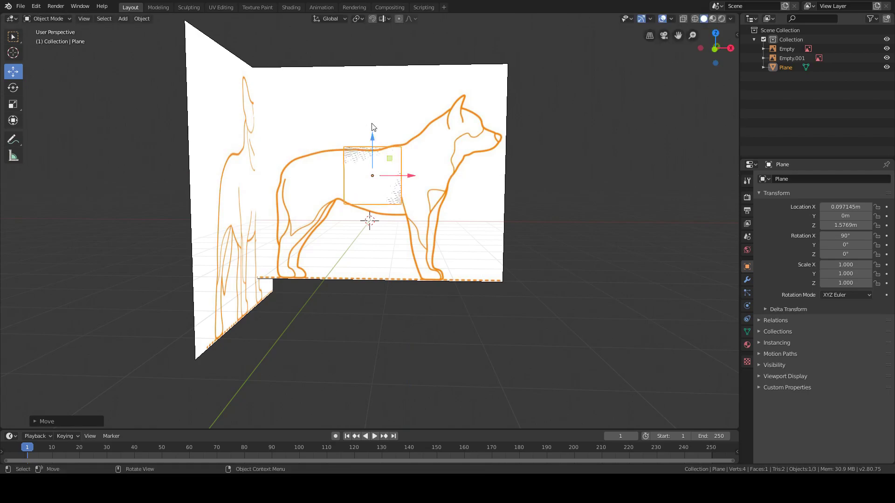
left_click_drag(372, 140, 372, 146)
middle_click_drag(470, 160, 370, 162)
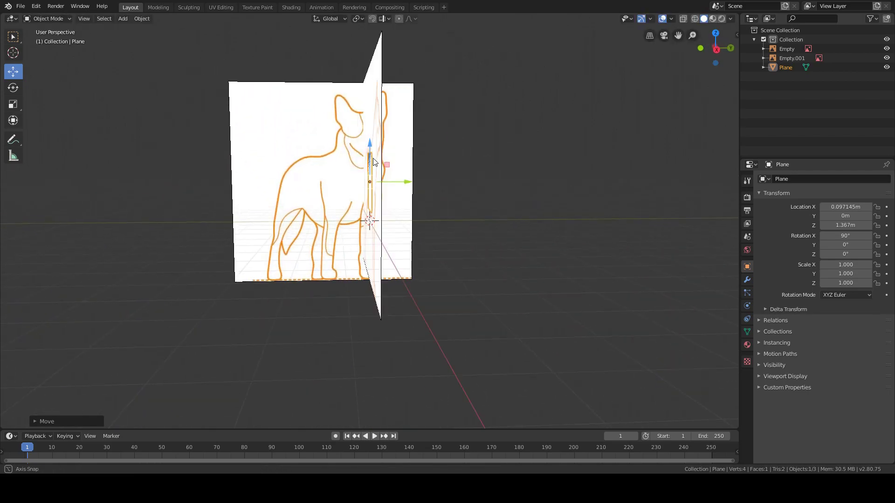
key("KP_1")
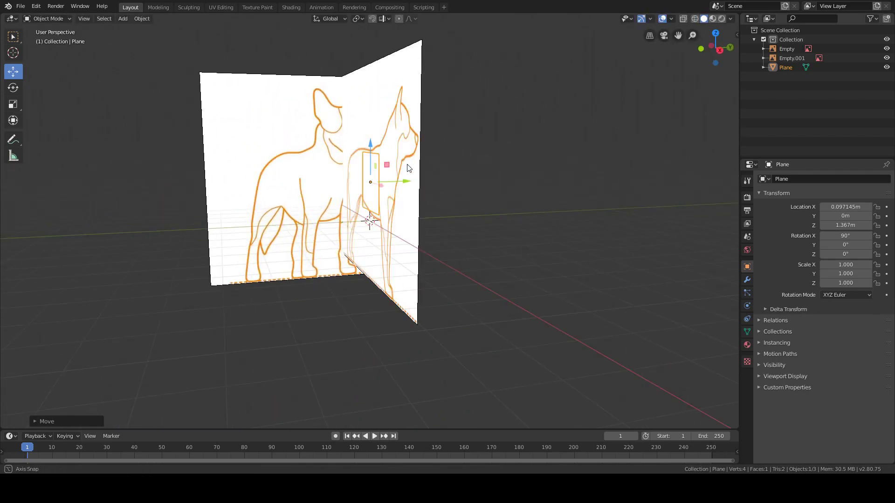
middle_click_drag(508, 227, 495, 223)
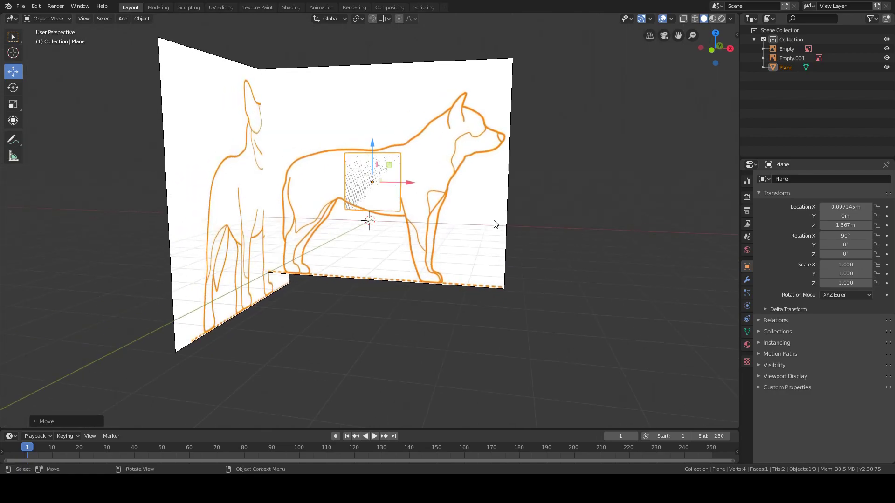
- In the Modeling workspace, show the plane in wireframe from front orthographic with nothing selected
left_click(159, 7)
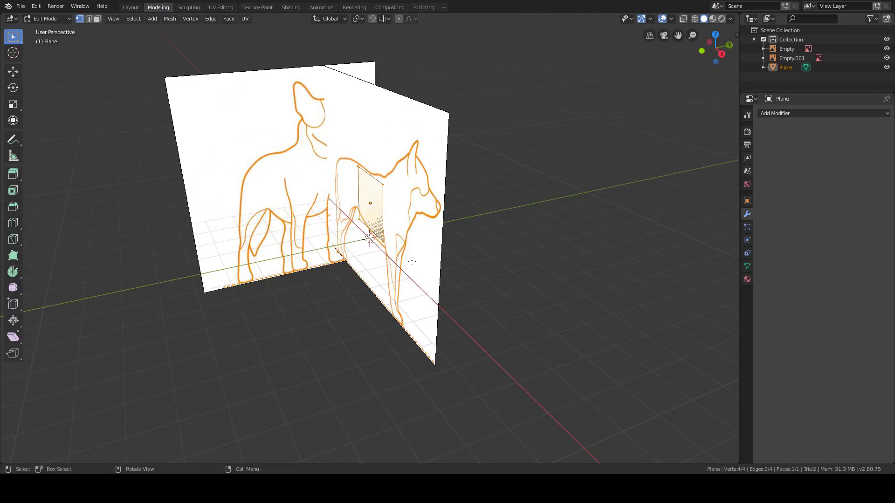
middle_click_drag(420, 233, 338, 243)
key("z")
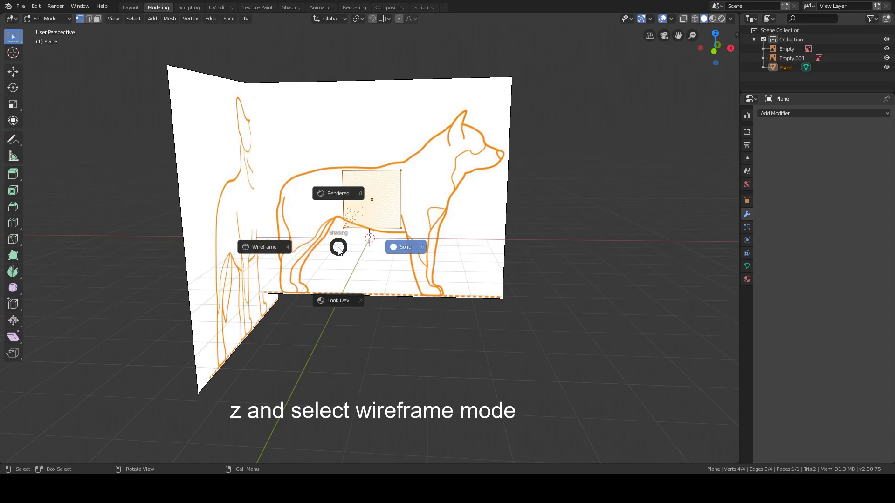
left_click(276, 249)
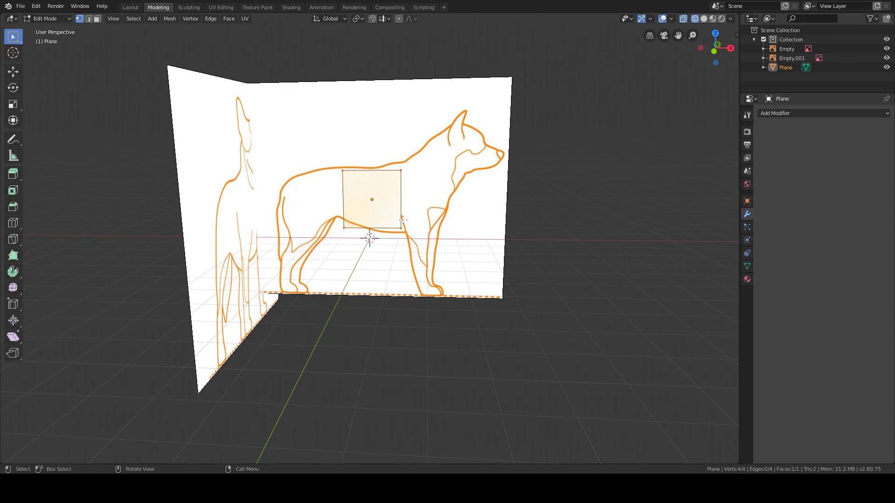
key("z")
left_click(275, 250)
middle_click_drag(500, 216, 402, 222)
key("z")
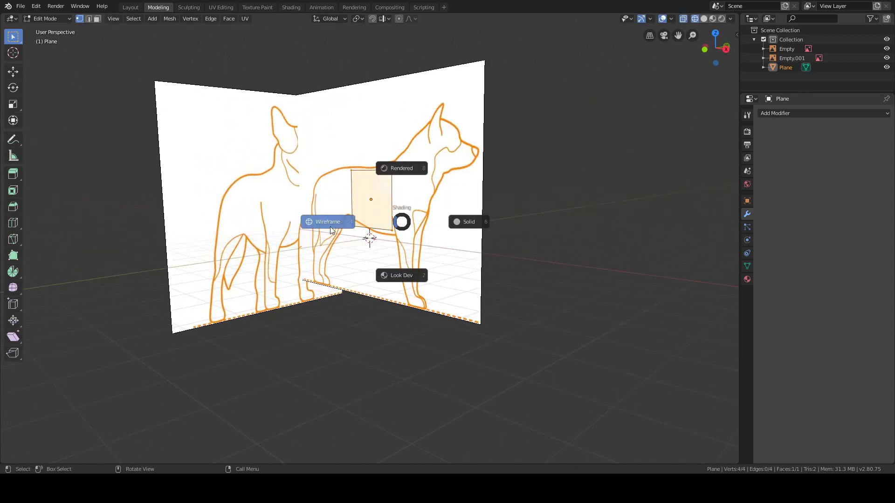
left_click(335, 224)
middle_click_drag(335, 224, 403, 232)
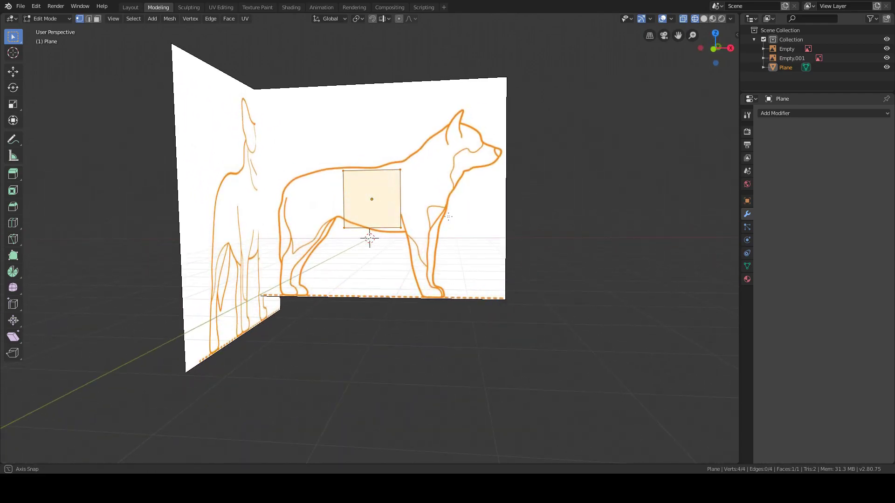
key("KP_1")
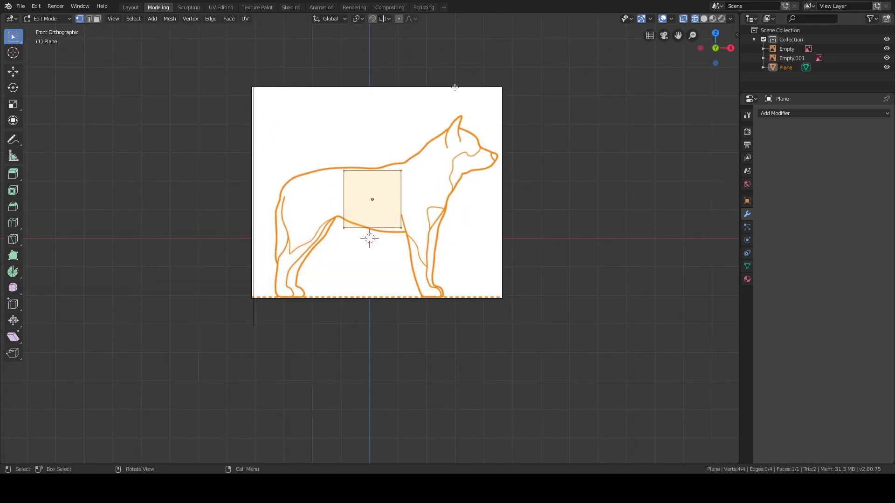
key("alt+a")
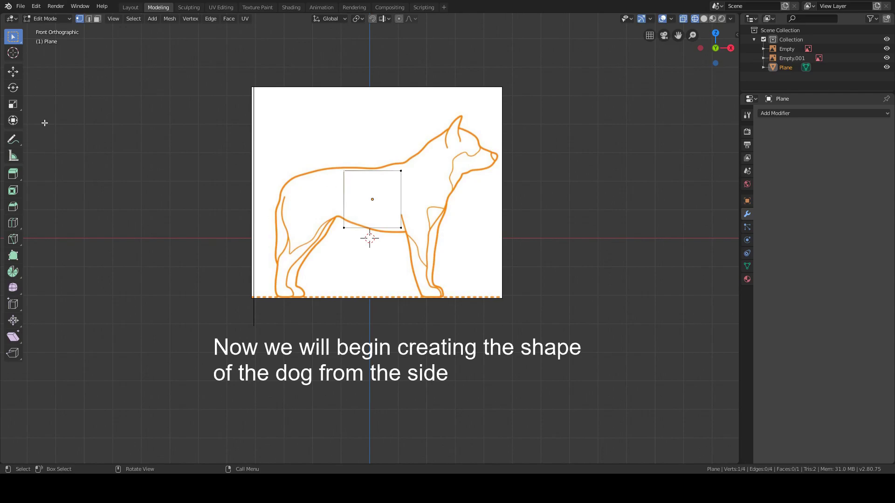
- Move the plane's four corner vertices onto the dog's back and belly outline
left_click(8, 75)
left_click_drag(343, 140, 343, 137)
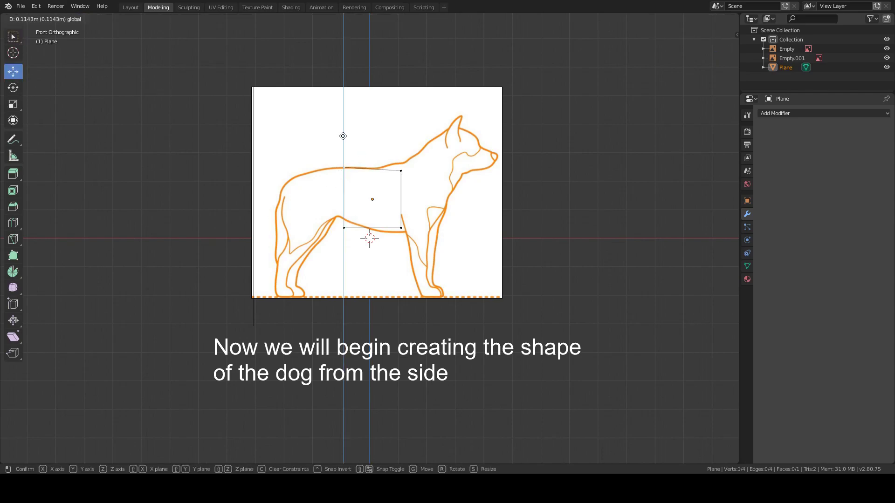
left_click(402, 170)
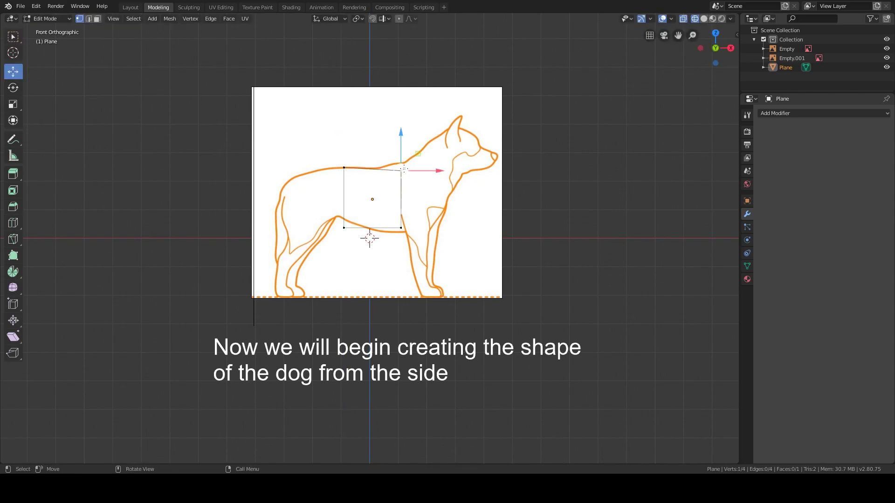
left_click(12, 36)
key("g")
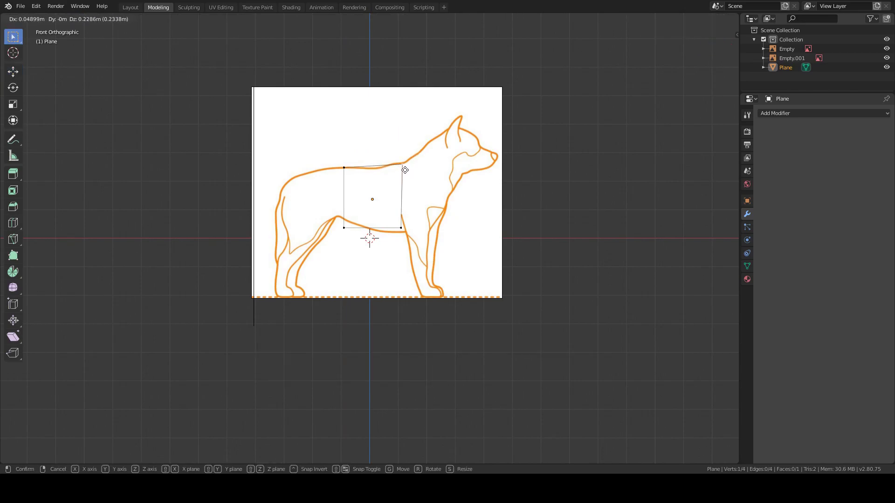
left_click(380, 174)
left_click(401, 228)
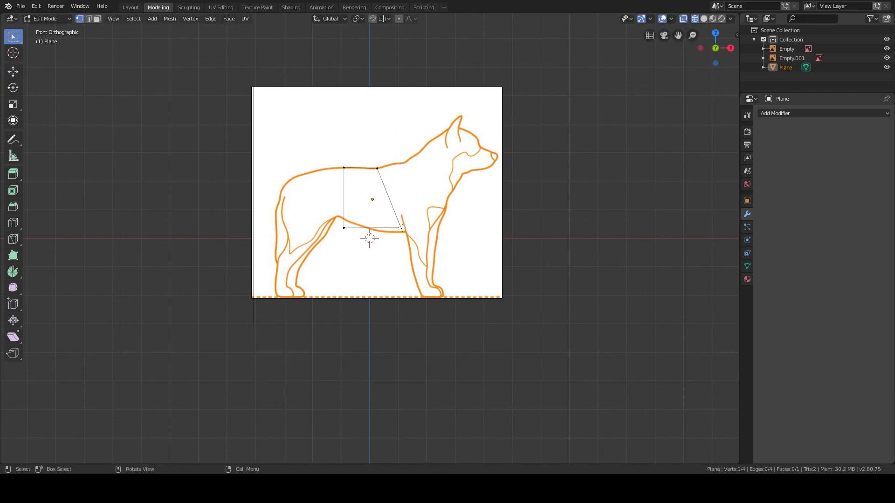
key("g")
left_click(383, 232)
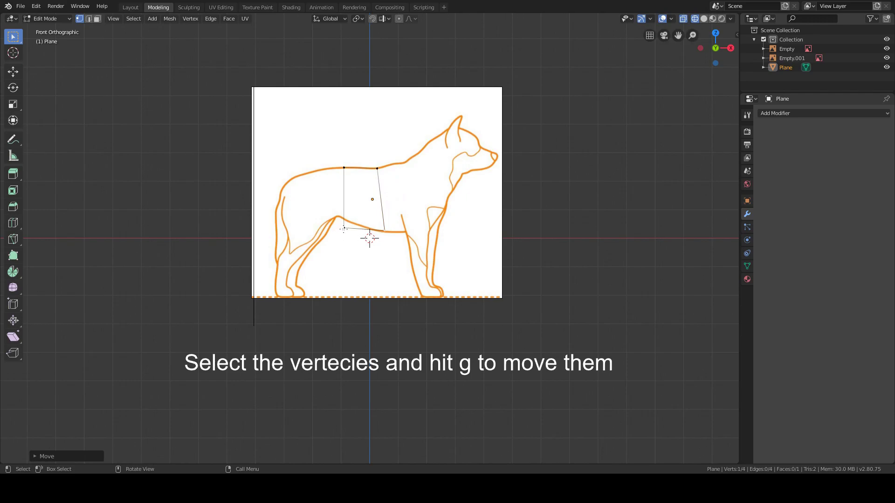
key("g")
left_click(343, 219)
left_click(383, 230)
key("g")
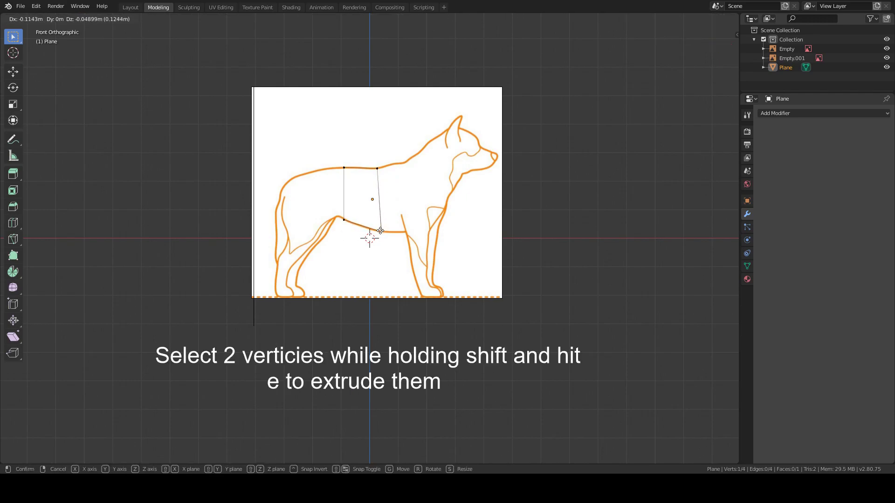
left_click(376, 230)
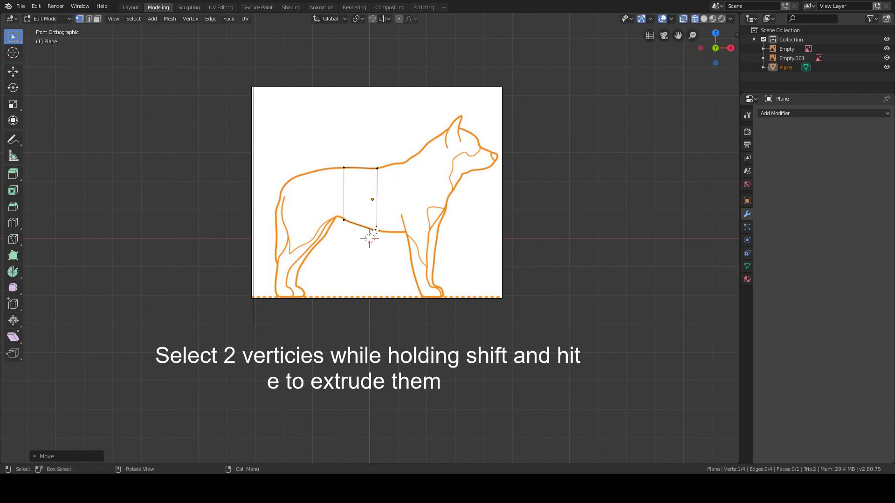
- Extrude the right edge forward into a second face toward the shoulder and adjust its top vertex
left_click(377, 168, "shift")
key("e")
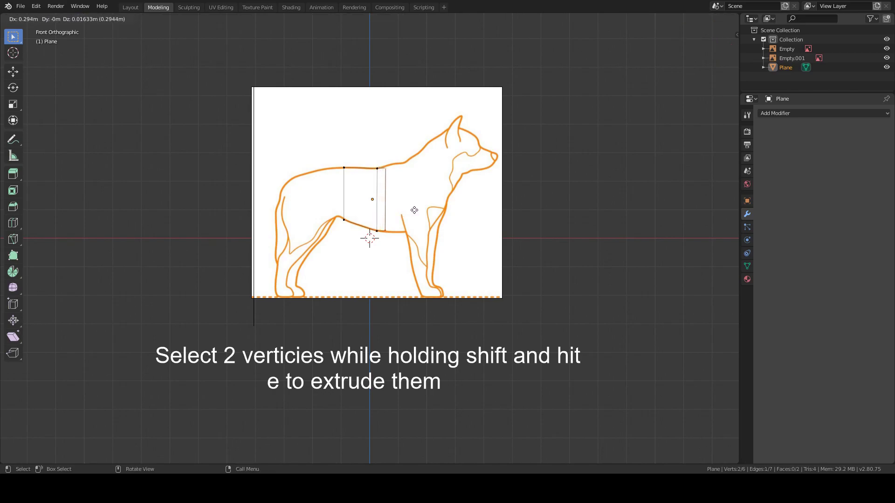
left_click(433, 211)
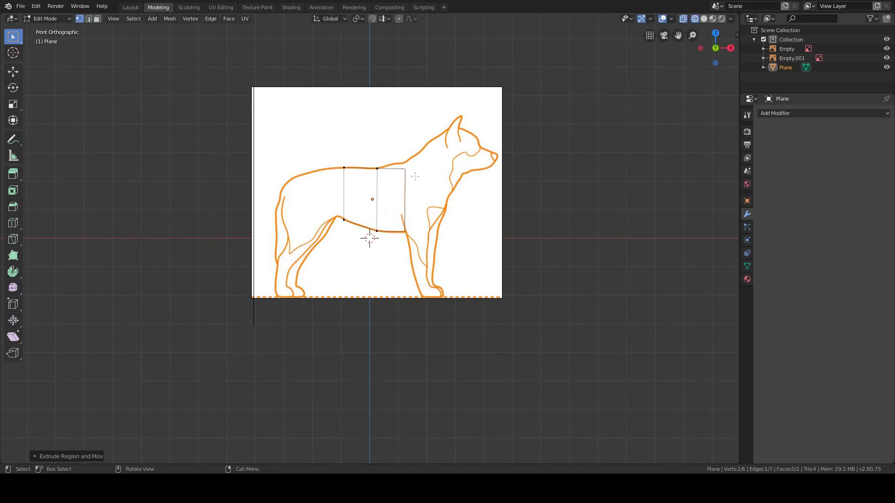
left_click(409, 171)
key("g")
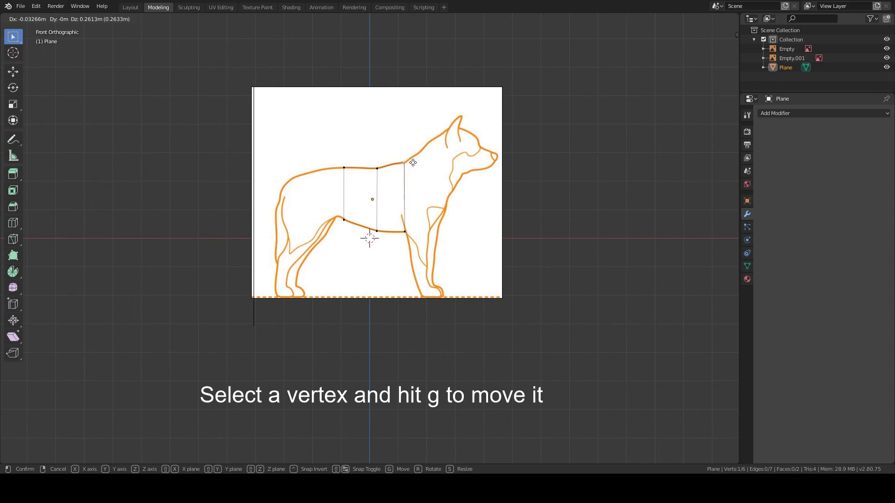
- Extrude the front edge to the shoulder and set its lower vertex on the chest outline
left_click(414, 165)
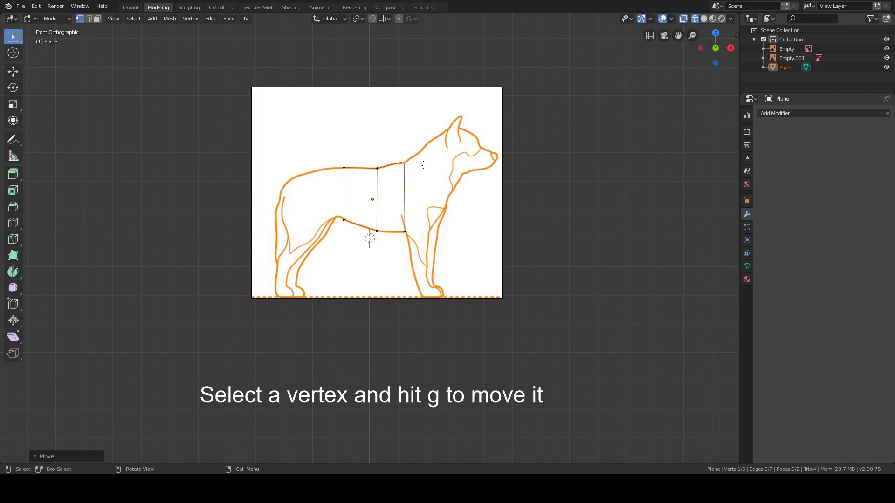
left_click(404, 231, "shift")
key("e")
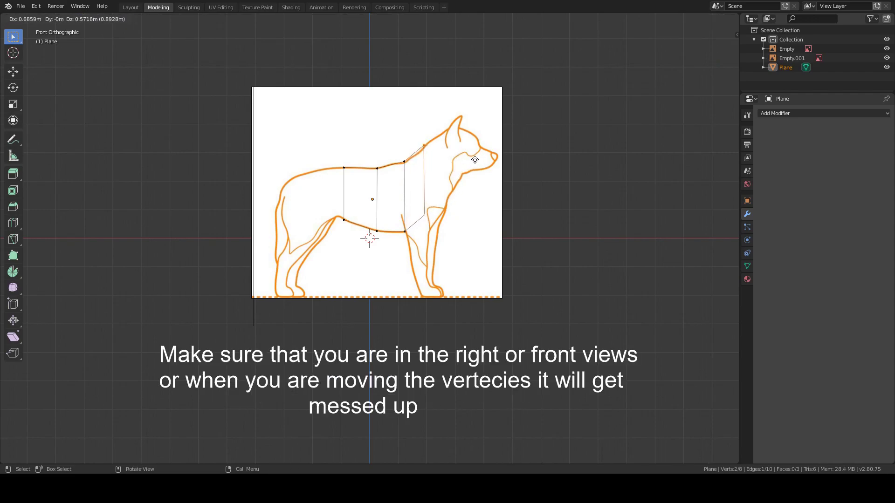
left_click(476, 163)
left_click(429, 217)
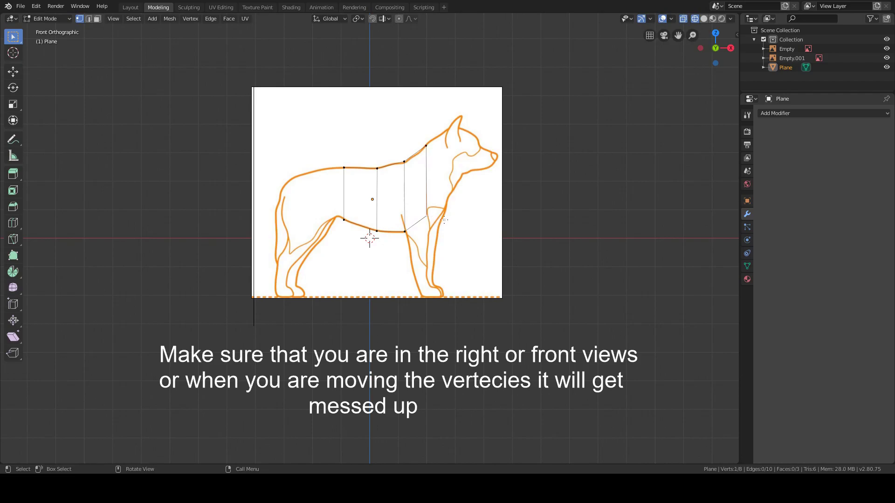
key("g")
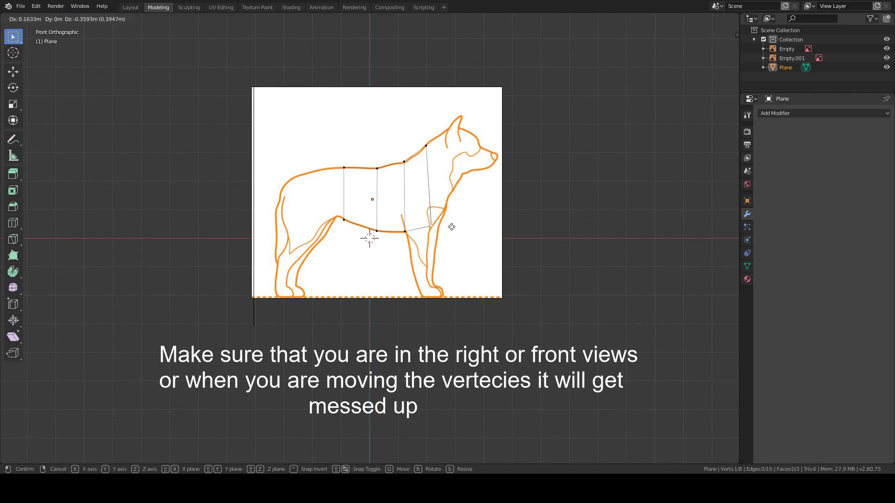
left_click(451, 229)
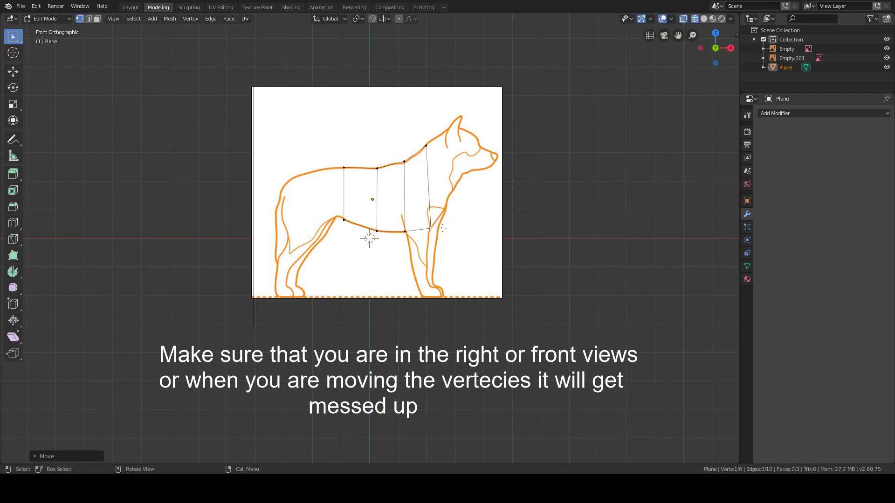
- Extrude the edge up the neck and place the new vertex on the back of the neck
left_click(426, 146, "shift")
key("e")
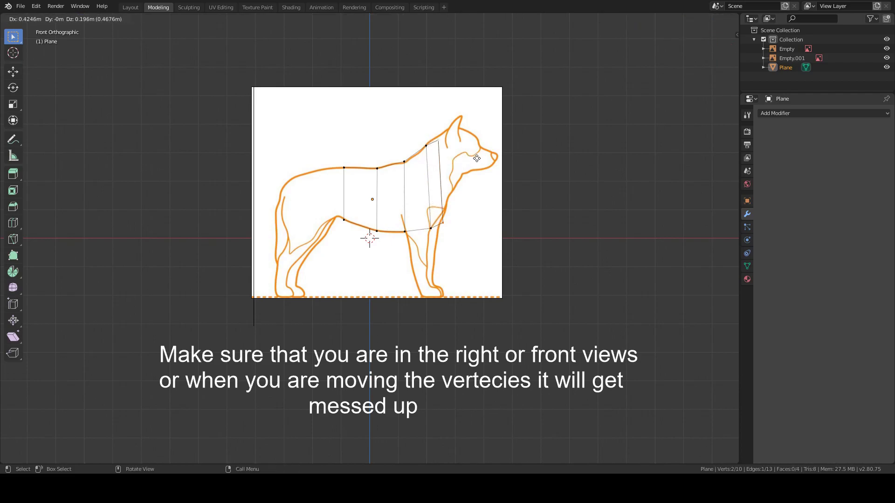
left_click(484, 148)
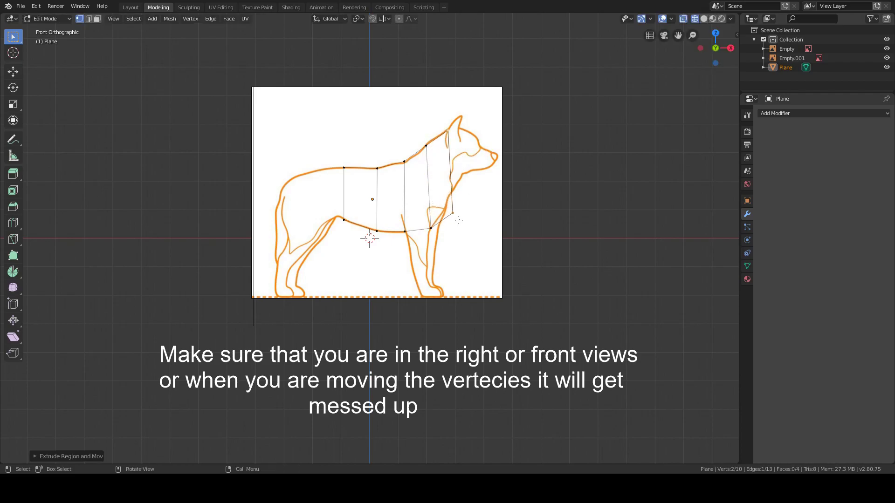
left_click(455, 212)
key("g")
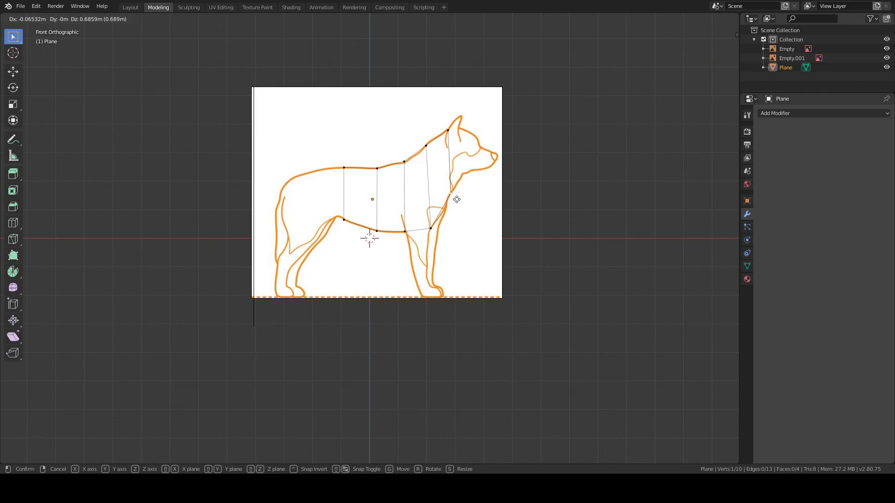
left_click(456, 200)
- Extrude the edge toward the head and set the new vertex at the top of the head
left_click(448, 131, "shift")
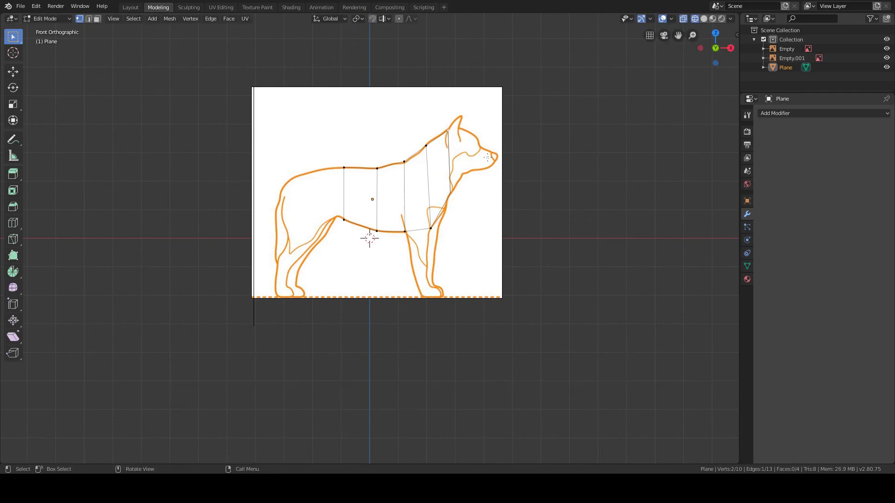
key("e")
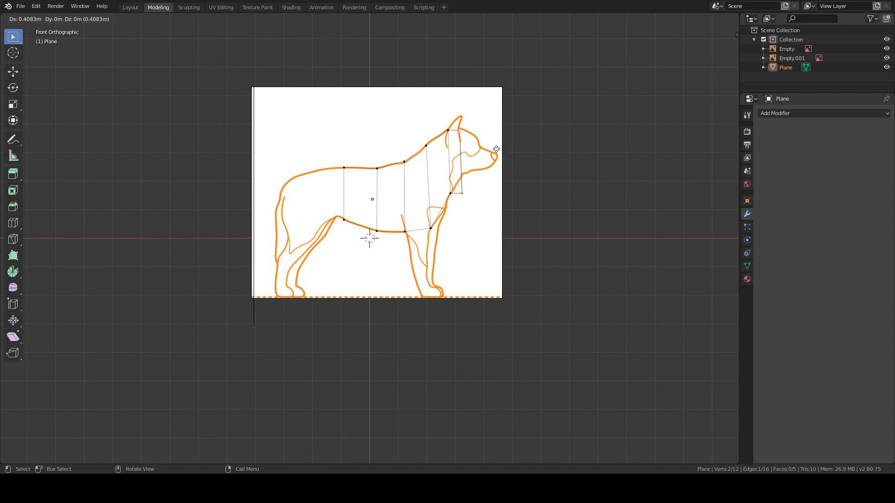
left_click(497, 147)
left_click(462, 192)
key("g")
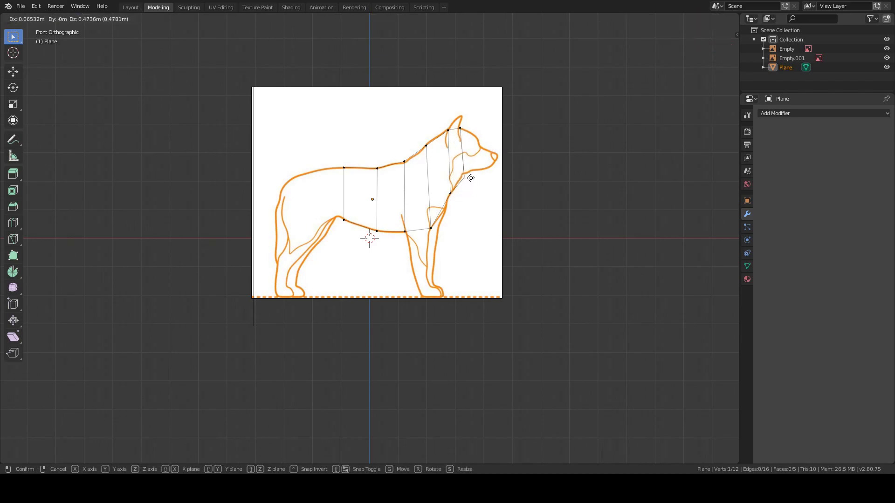
left_click(469, 175)
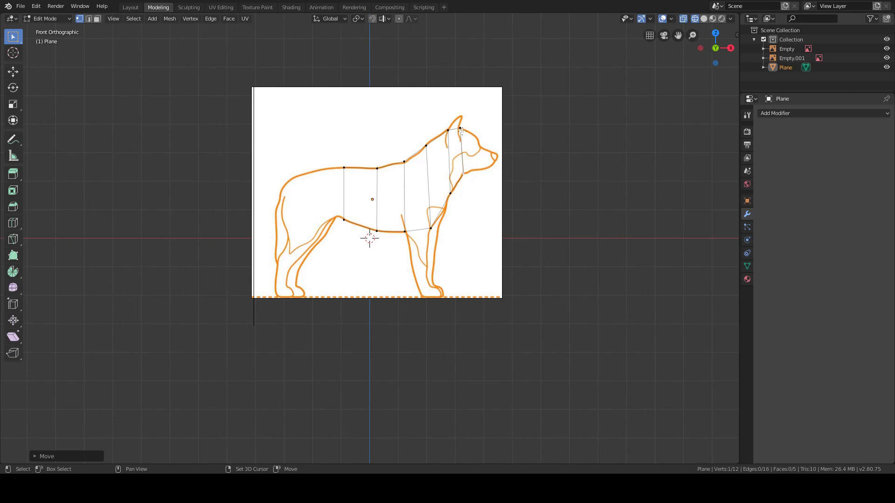
left_click(460, 129, "shift")
- Extrude the head edge forward and fit the head and head-top vertices onto the outline
key("e")
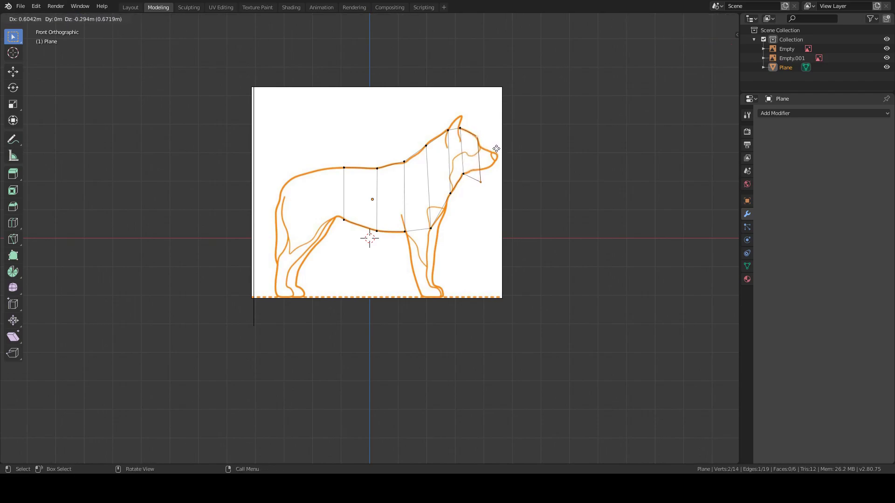
left_click(496, 150)
left_click(480, 184)
key("g")
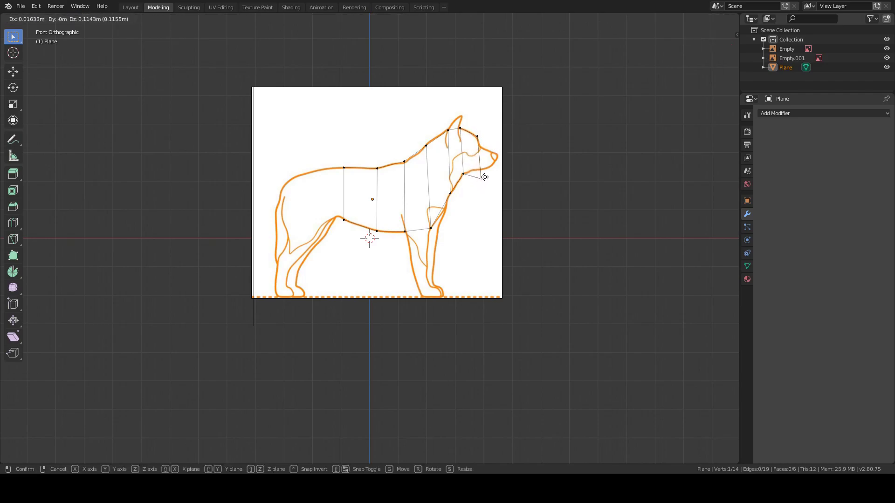
left_click(485, 168)
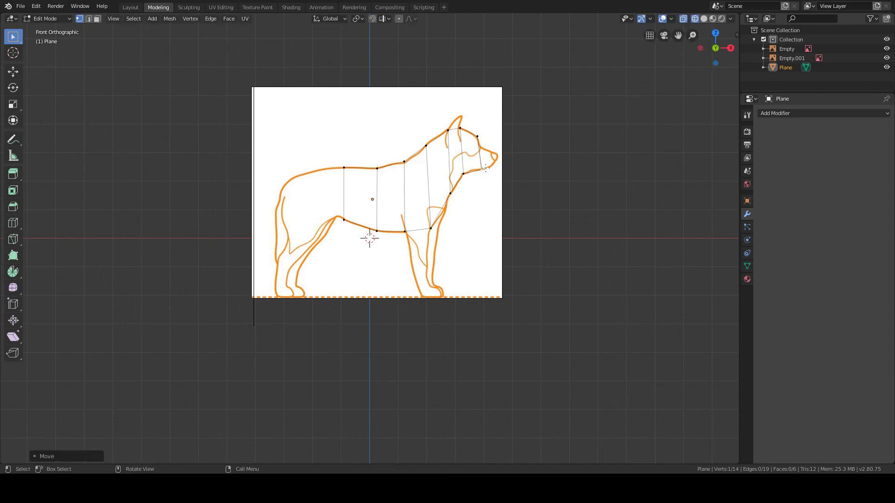
left_click(477, 138)
key("g")
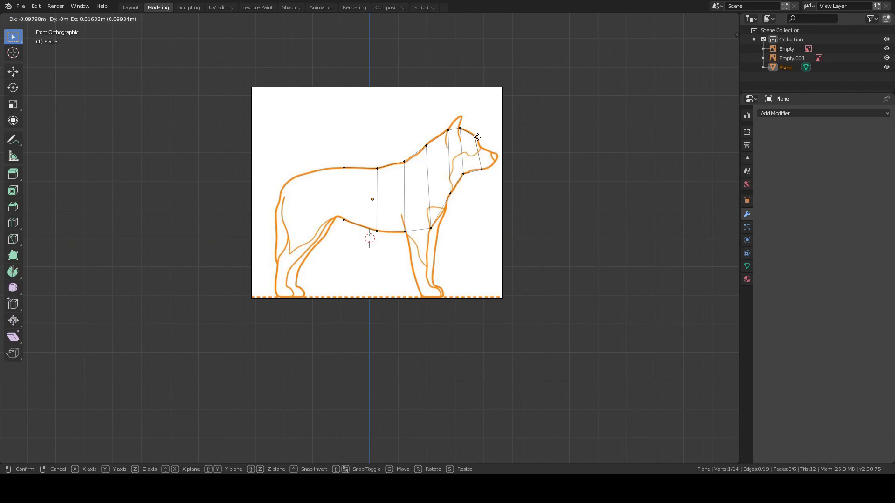
left_click(475, 136)
- Place the snout vertex on the outline and extrude the head edge toward the nose
left_click(482, 170)
key("g")
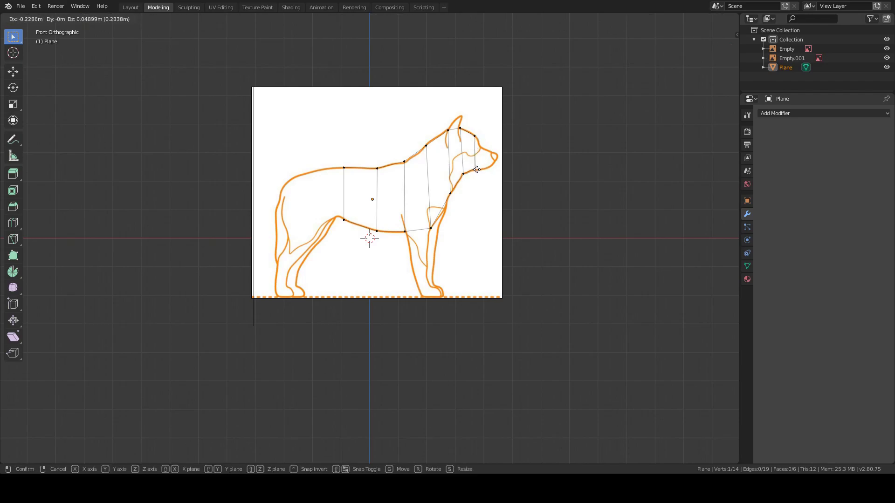
left_click(473, 168)
left_click(475, 138, "shift")
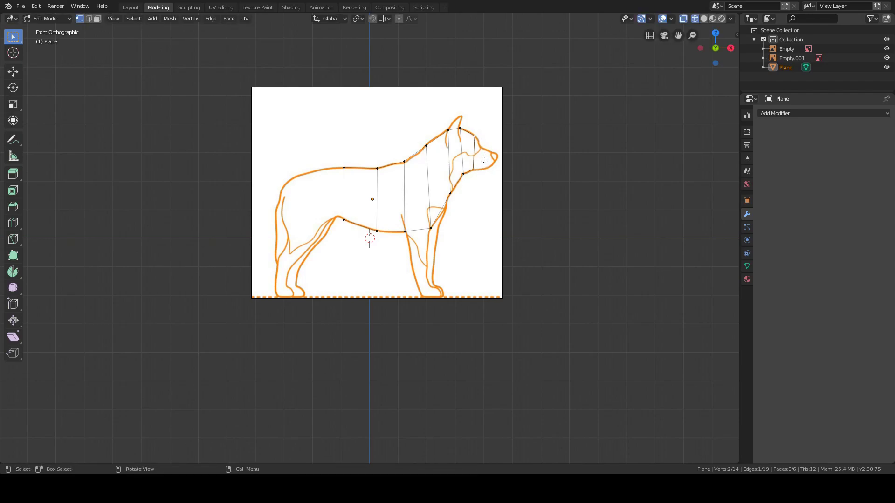
key("e")
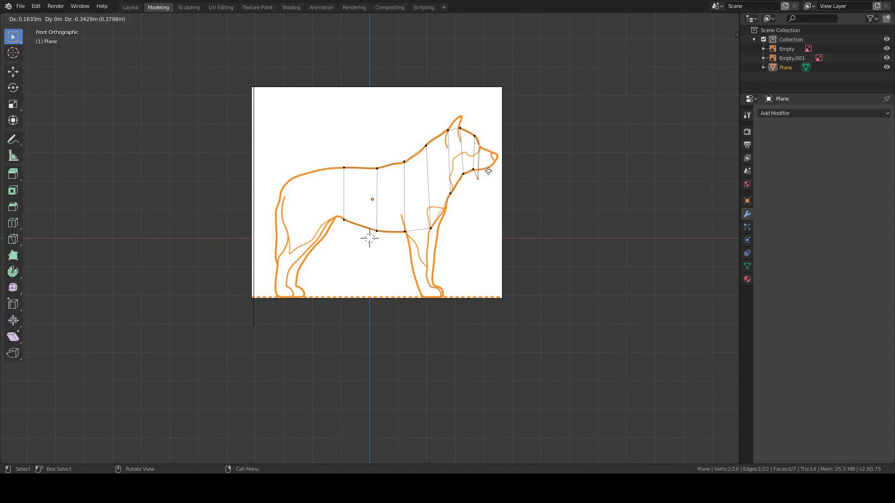
left_click(489, 172)
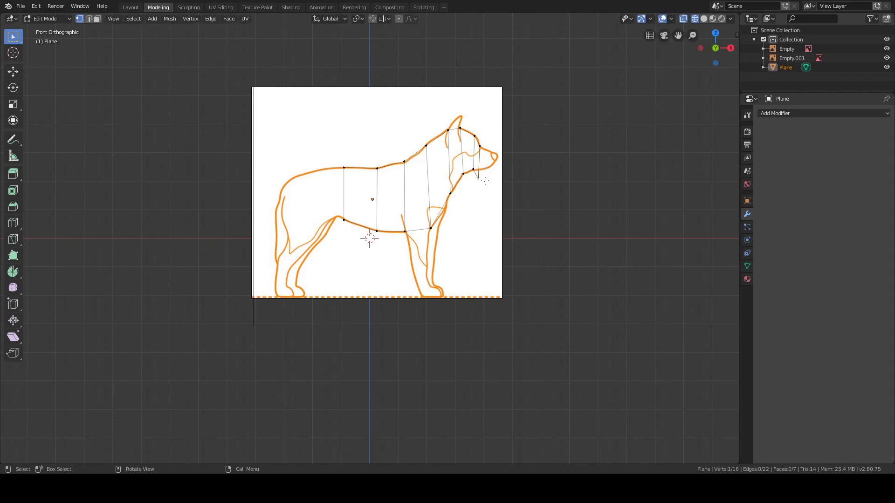
key("g")
left_click(494, 169)
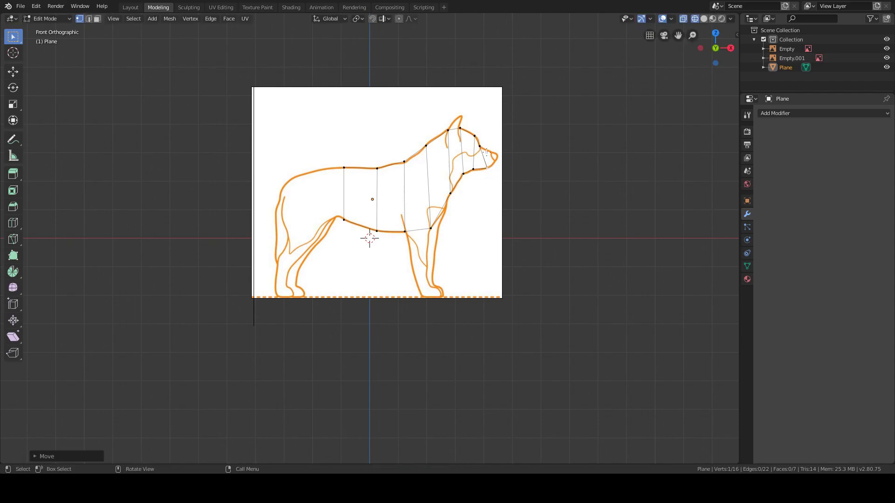
- Adjust the next snout vertex and extrude the edge out to the nose tip
left_click(479, 137)
key("e")
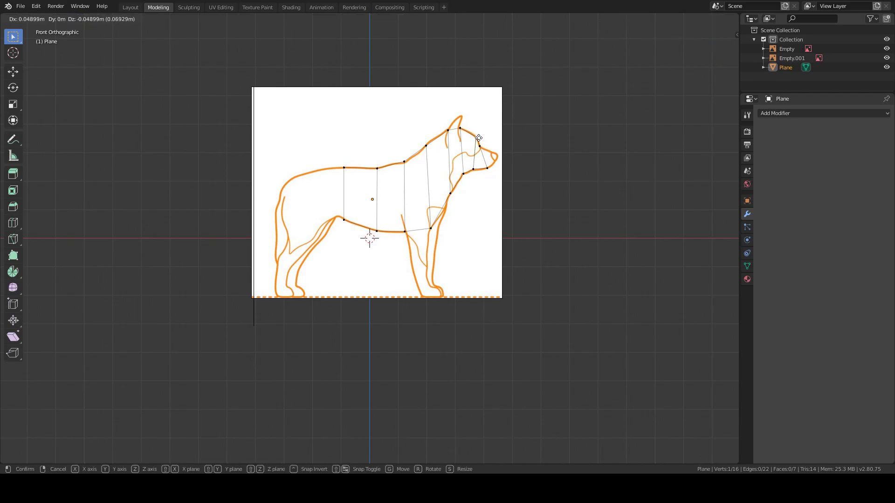
left_click(479, 138)
left_click(481, 164)
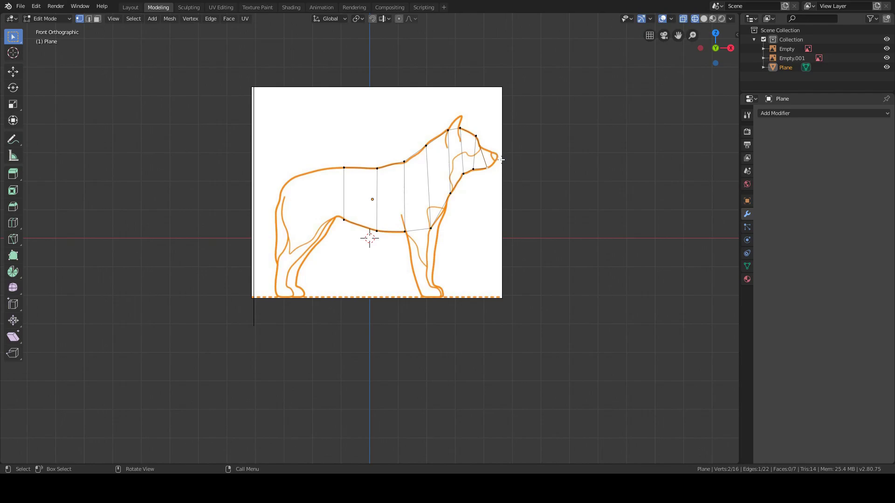
key("e")
left_click(512, 148)
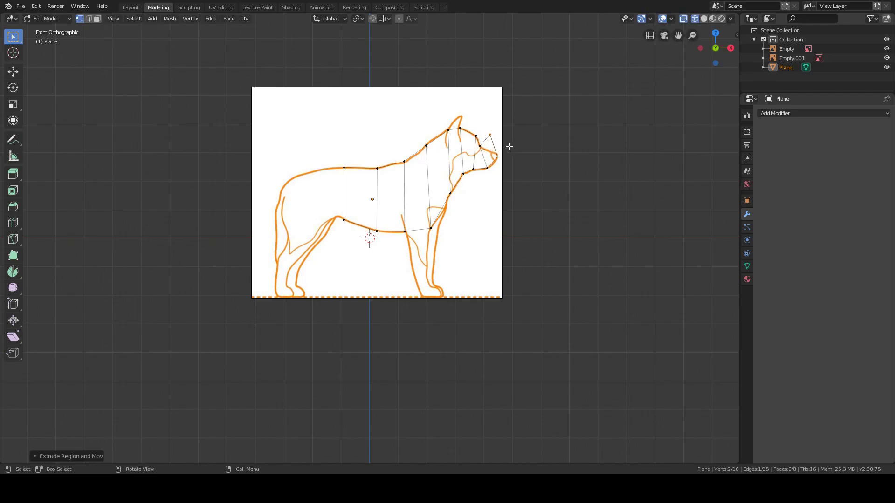
- Settle the nose-tip vertices on the snout outline and select the rearmost body edge
left_click(492, 133)
key("g")
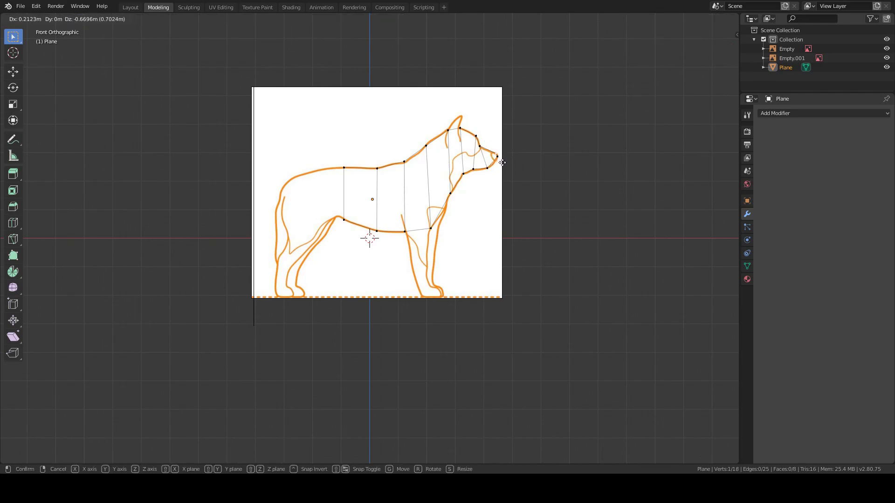
left_click(502, 163)
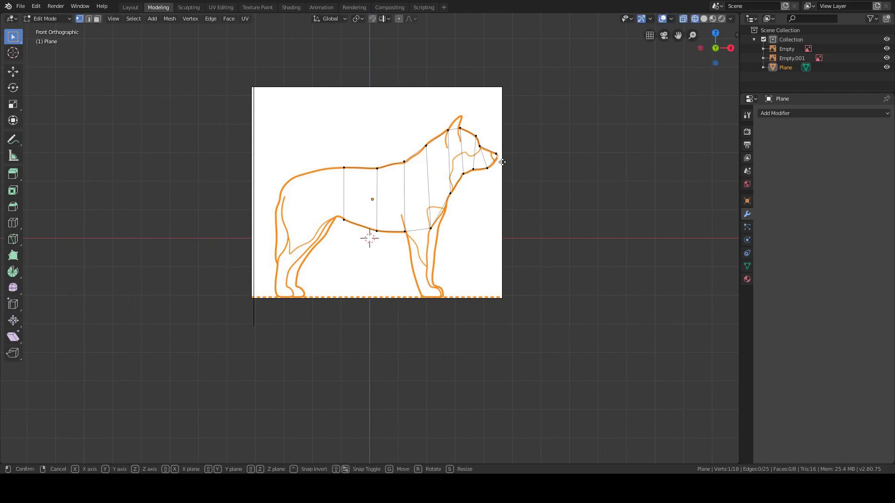
key("g")
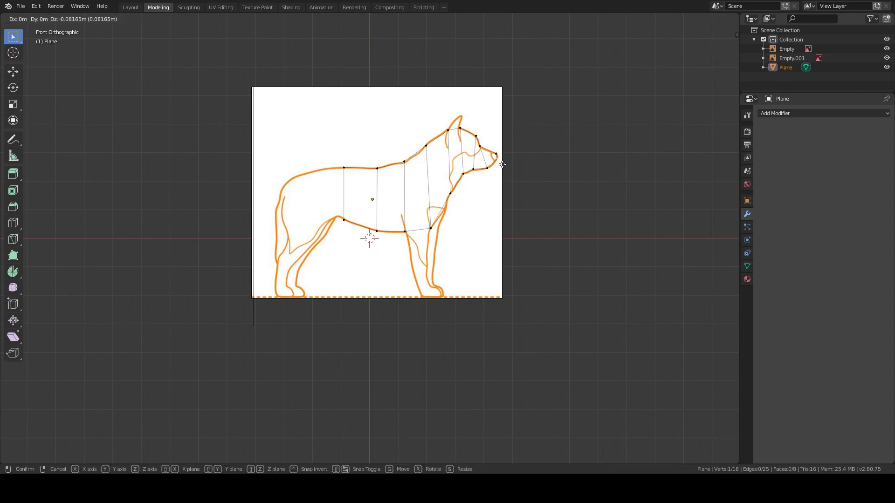
left_click(502, 164)
left_click(344, 167)
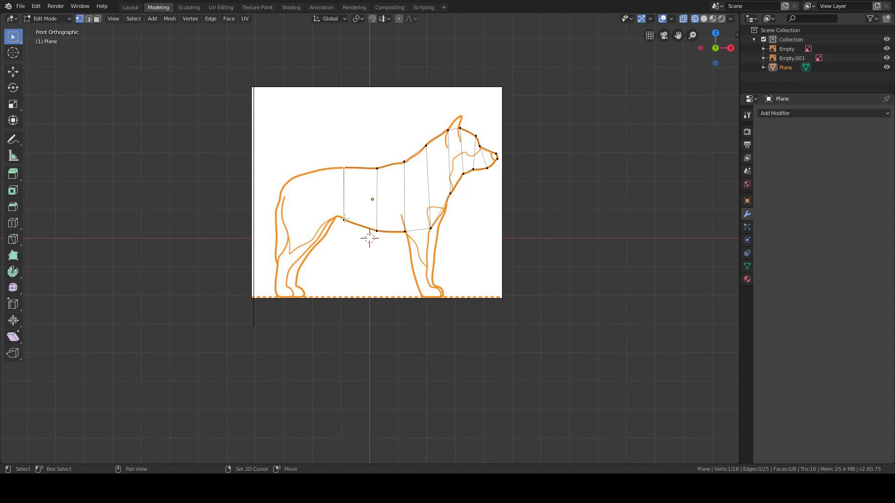
left_click(343, 219, "shift")
- Extrude the rear edge toward the rump and fit its vertices to the belly and back outline
key("e")
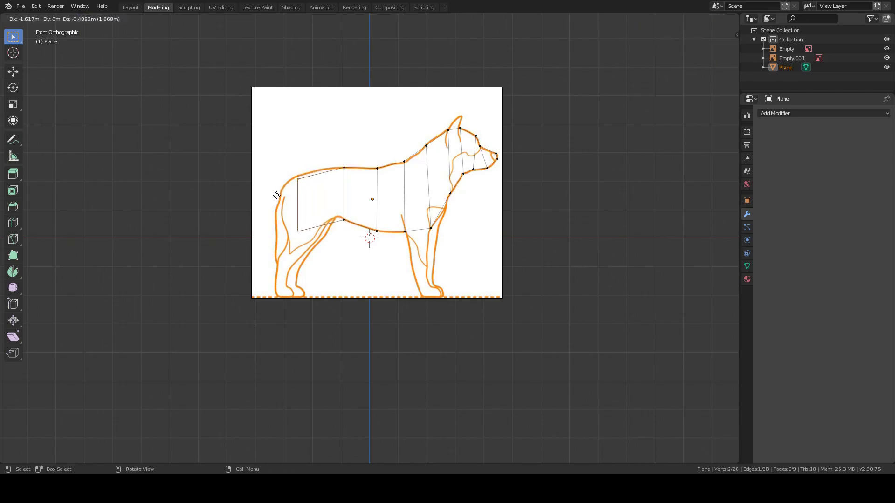
left_click(276, 191)
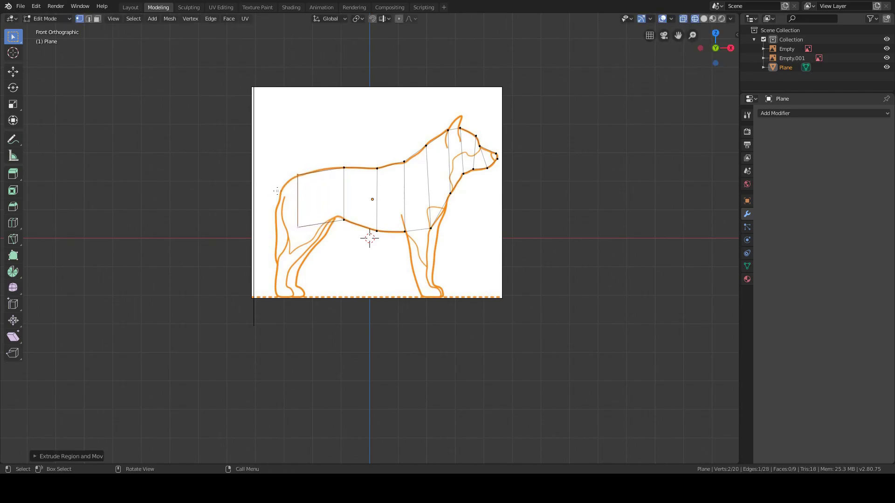
left_click(299, 227)
key("g")
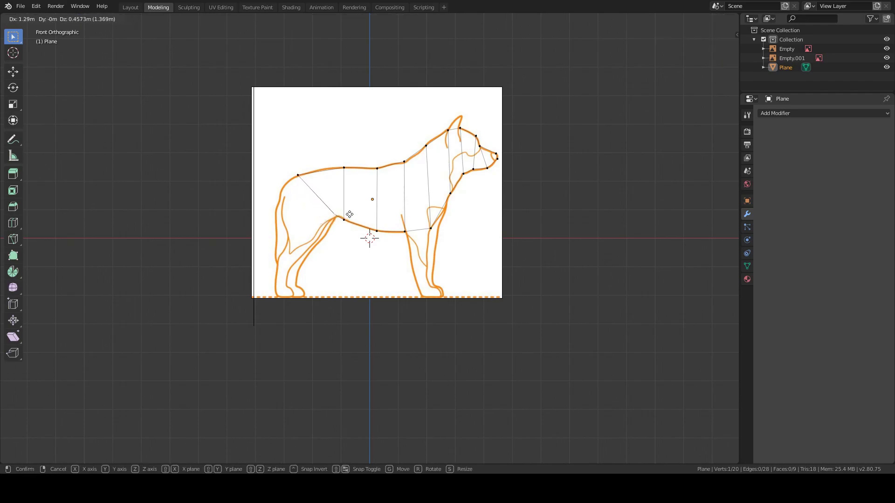
left_click(352, 216)
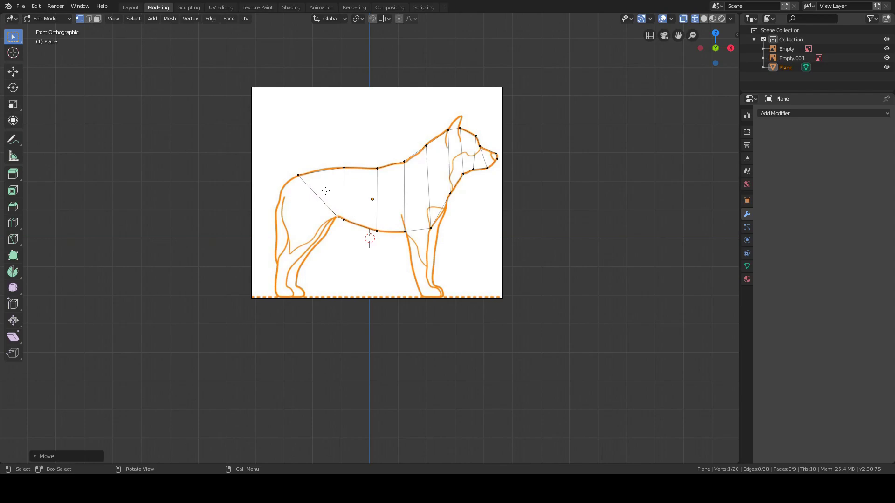
left_click(299, 175)
key("g")
left_click(326, 168)
- Extrude a face over the hindquarters and place its lower vertex on the rump outline
left_click(335, 217, "shift")
key("e")
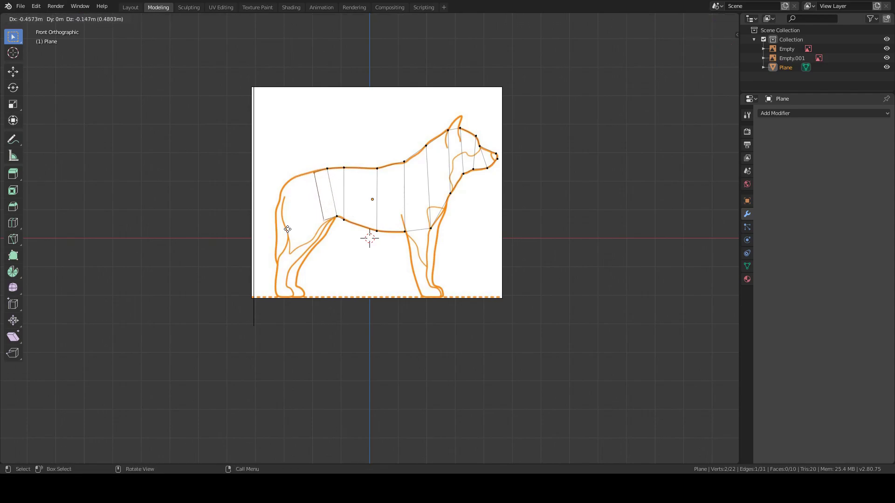
left_click(252, 244)
left_click(280, 188)
key("g")
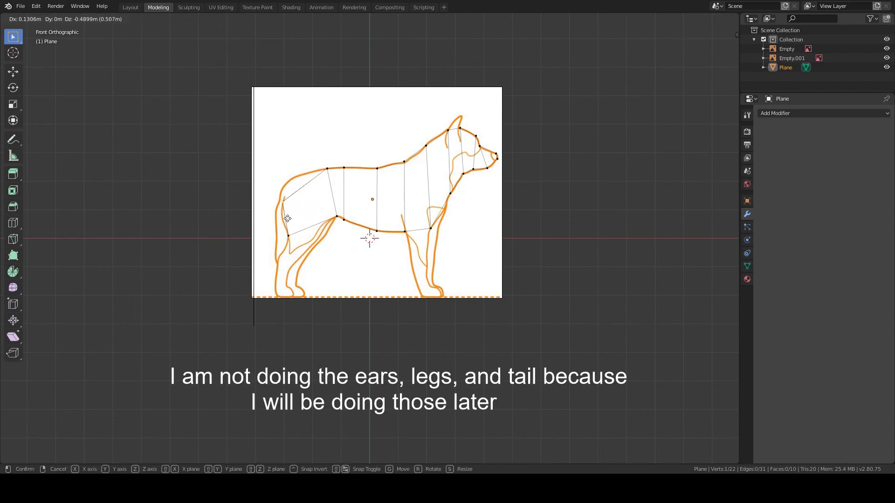
left_click(288, 232)
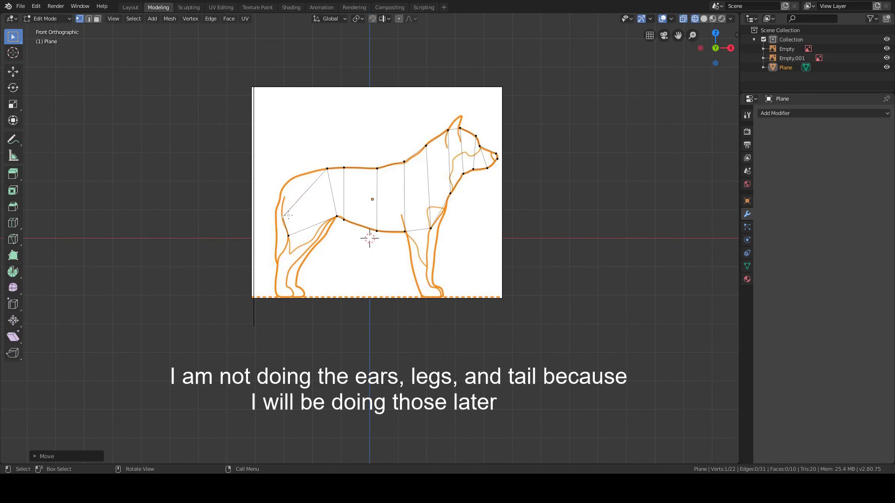
key("g")
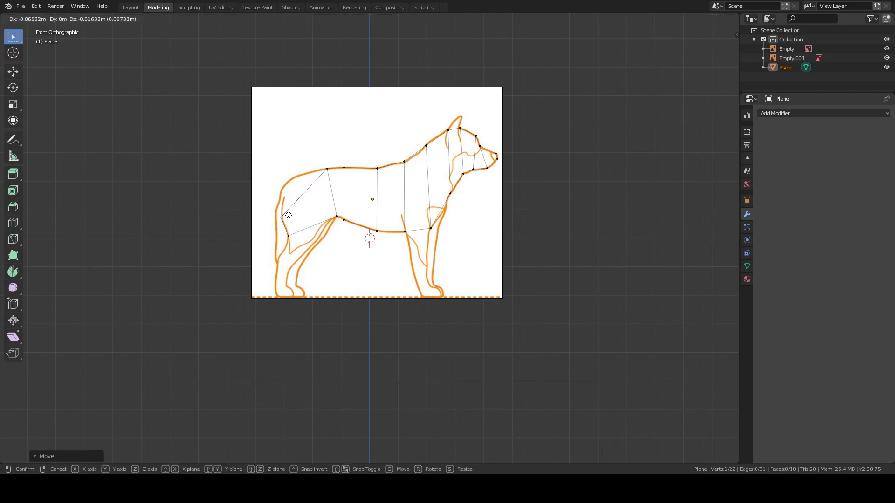
left_click(282, 216)
- Extrude the rear edge further back and set the top vertex on the top of the rump
left_click(327, 169, "shift")
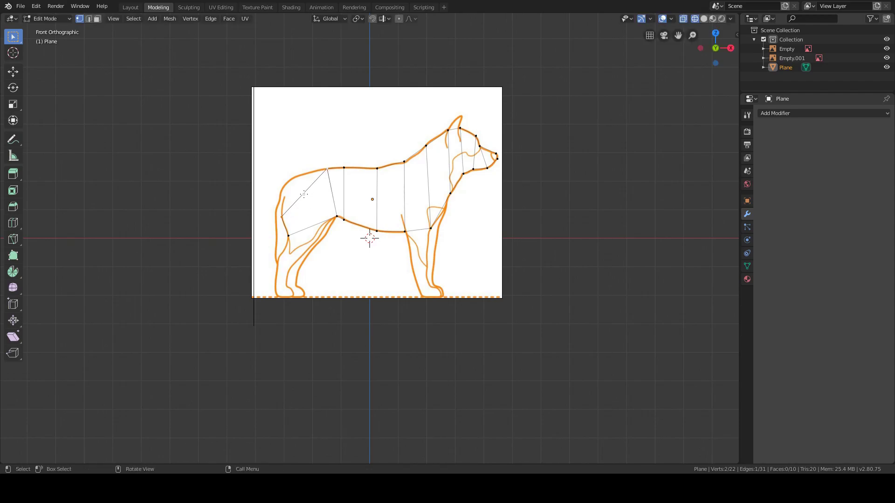
key("e")
left_click(302, 165)
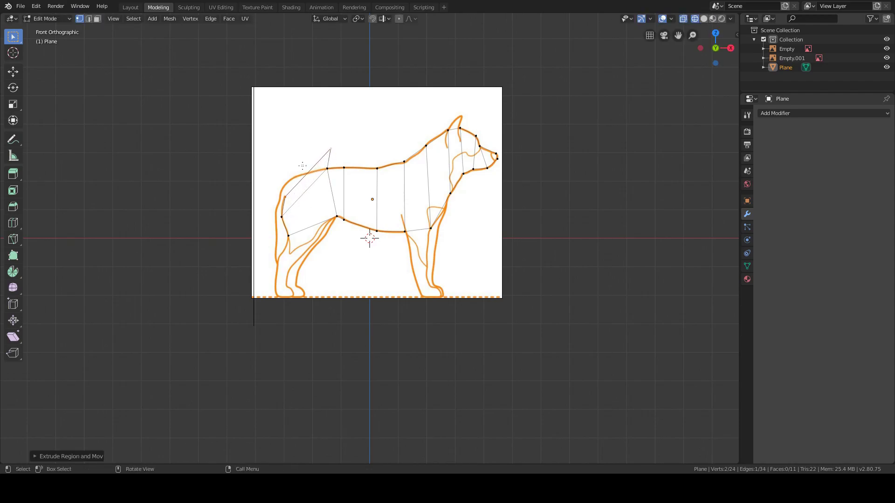
left_click(332, 152)
key("g")
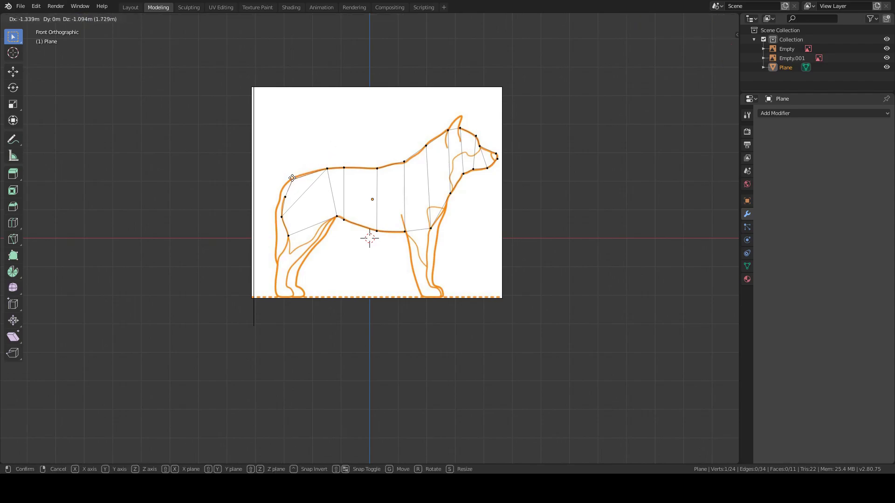
left_click(292, 177)
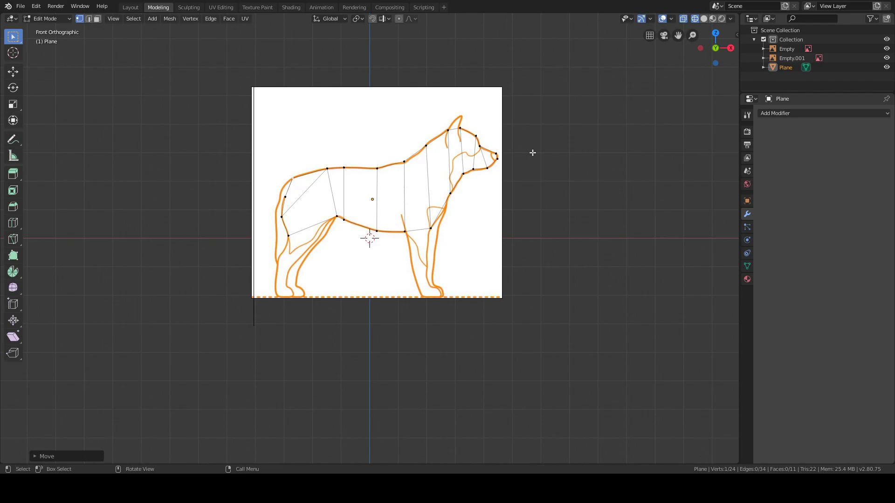
- Select the whole traced outline, extrude it, and slide the copy along Y to widen the torso
mouse_move(560, 142)
middle_mouse_down()
mouse_move(557, 152)
mouse_move(390, 192)
middle_mouse_up()
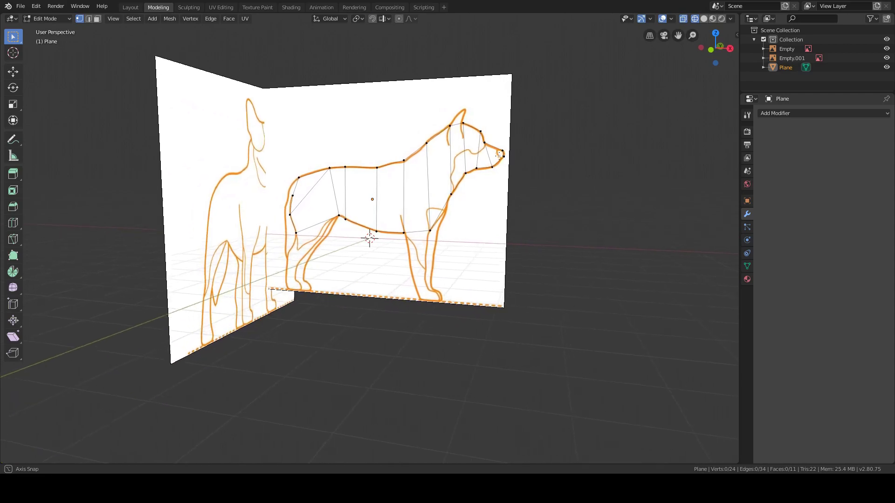
key("a")
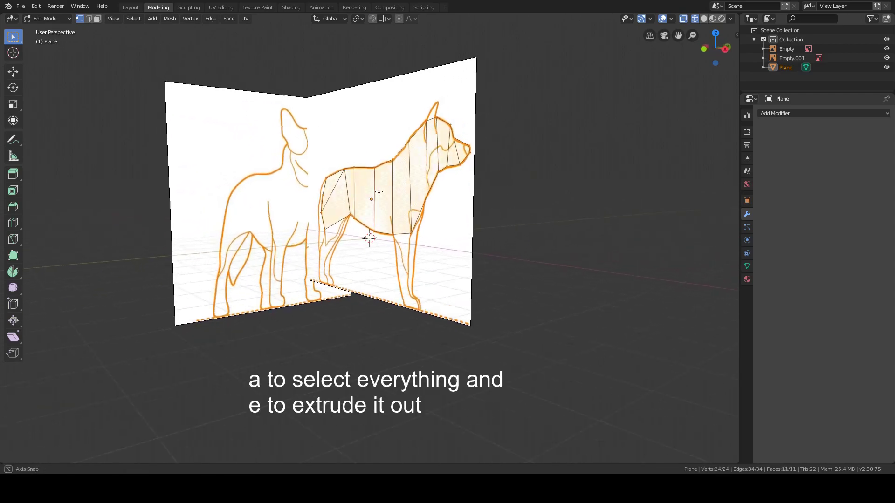
mouse_move(232, 89)
middle_mouse_down()
mouse_move(368, 202)
mouse_move(354, 186)
mouse_move(558, 86)
middle_mouse_up()
key("e")
left_click(366, 200)
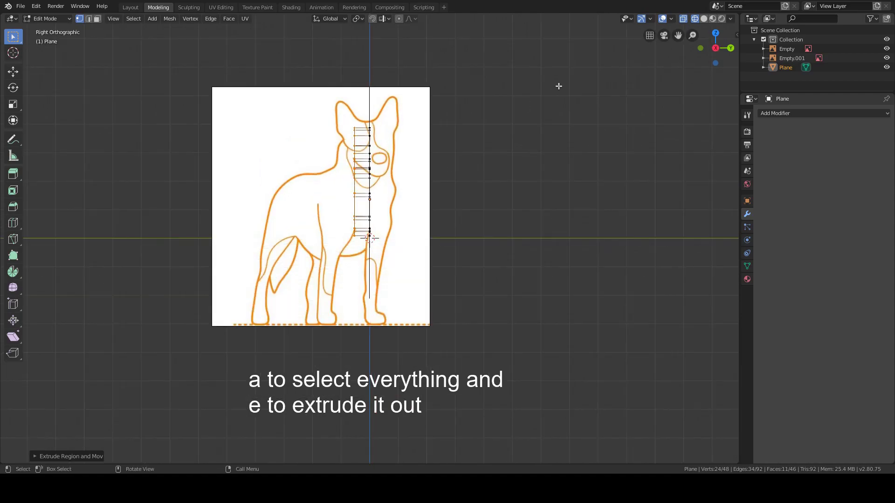
left_click(20, 77)
left_click_drag(399, 182, 384, 184)
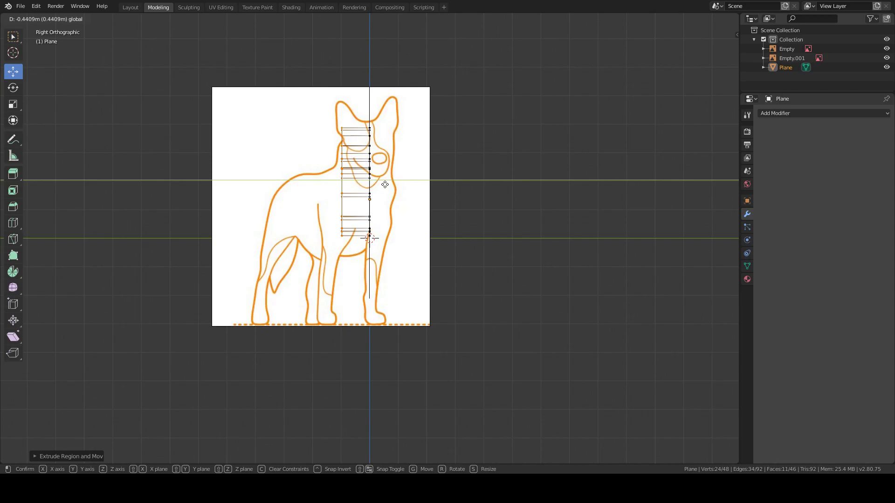
left_click_drag(385, 184, 386, 186)
mouse_move(415, 194)
middle_mouse_down()
mouse_move(456, 247)
mouse_move(409, 191)
middle_mouse_up()
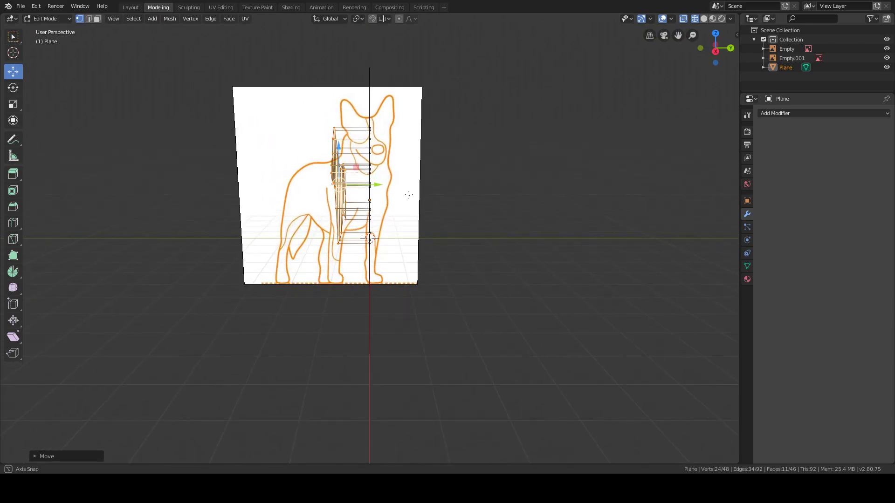
- Inspect the extruded body from side, front and angled views, then deselect everything
key("KP_1")
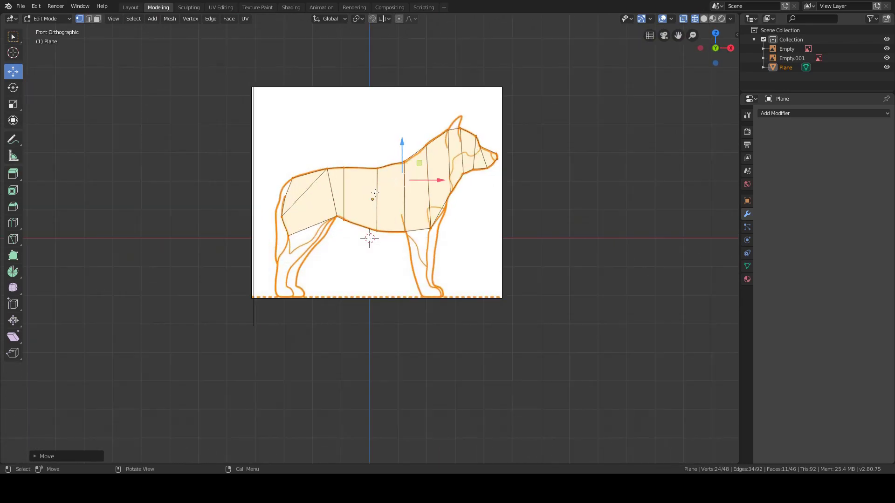
key("KP_3")
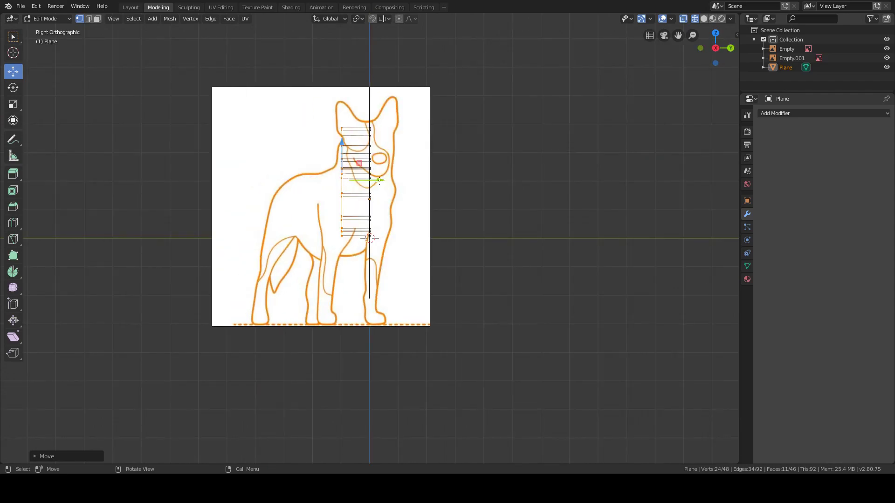
mouse_move(379, 180)
middle_mouse_down()
mouse_move(502, 190)
mouse_move(511, 208)
mouse_move(549, 202)
mouse_move(336, 195)
middle_mouse_up()
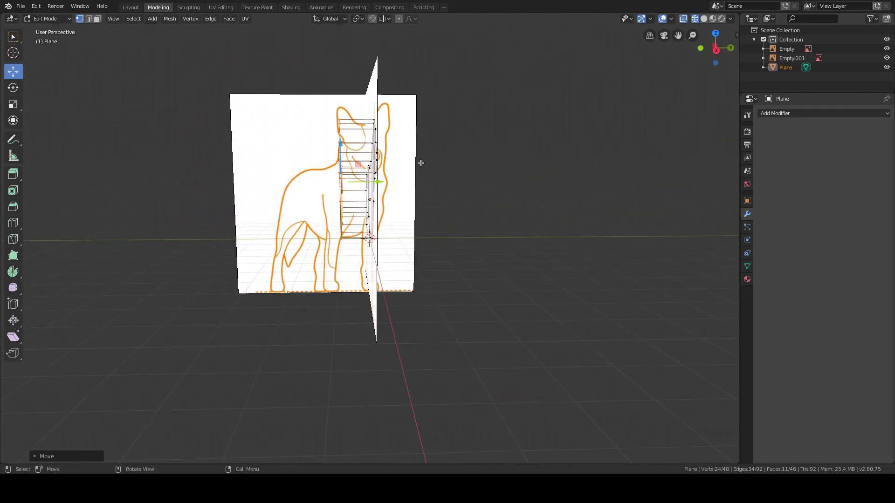
middle_click_drag(421, 163, 276, 179, "alt")
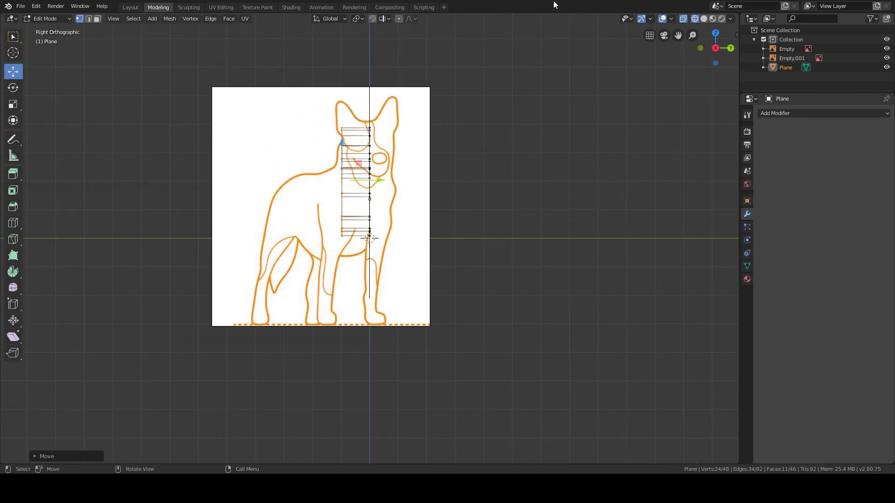
mouse_move(417, 169)
middle_mouse_down()
mouse_move(476, 204)
mouse_move(532, 142)
mouse_move(542, 109)
middle_mouse_up()
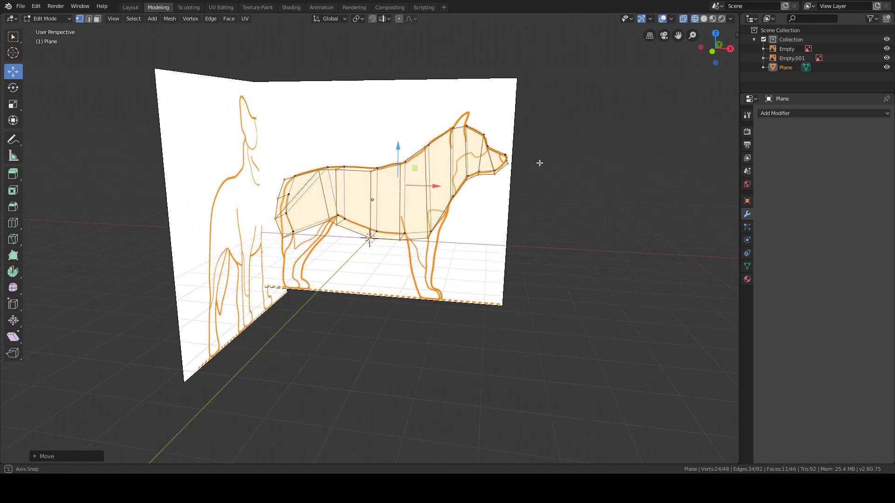
key("alt+a")
middle_click_drag(539, 163, 406, 251)
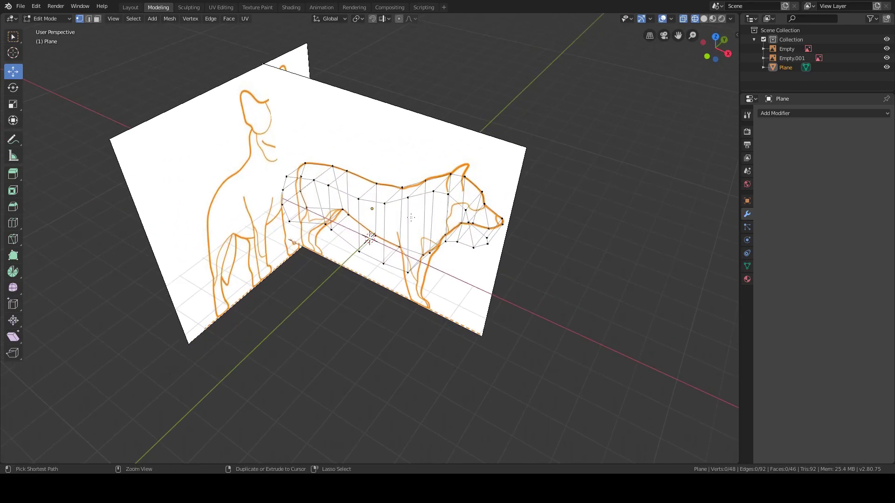
- Switch the viewport to Solid shading from the Z pie menu
key("ctrl+r")
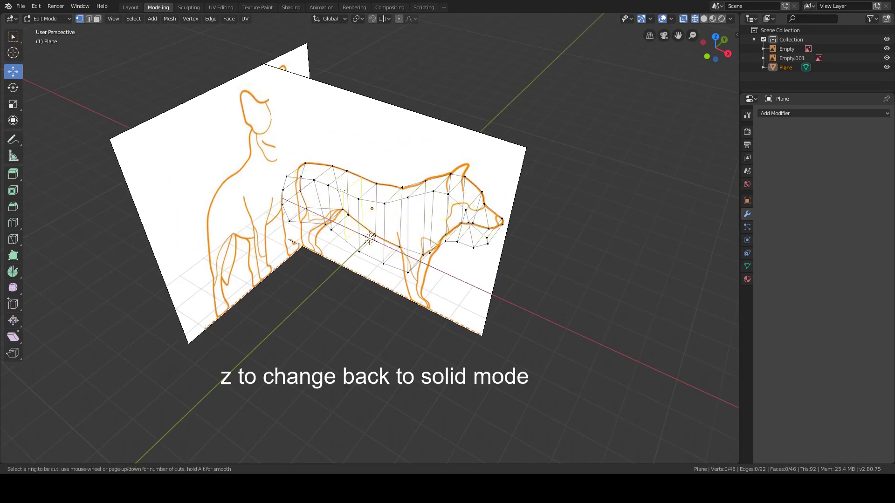
key("Escape")
key("z")
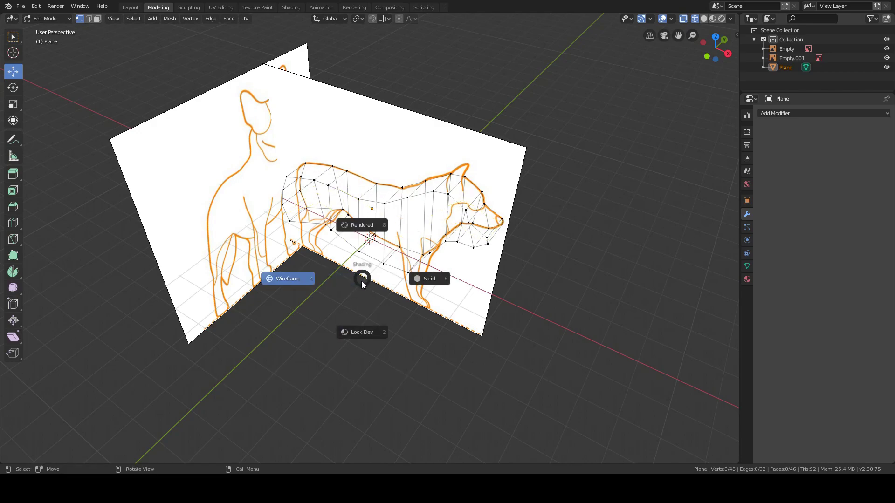
left_click(453, 283)
middle_click_drag(453, 282, 423, 214)
key("ctrl+r")
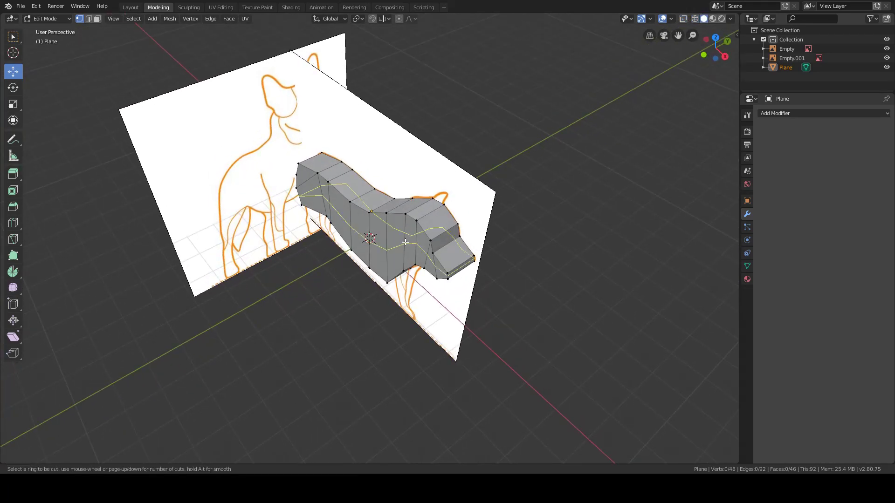
- Insert an edge loop around the body and nudge it sideways in the front view
left_click(426, 217)
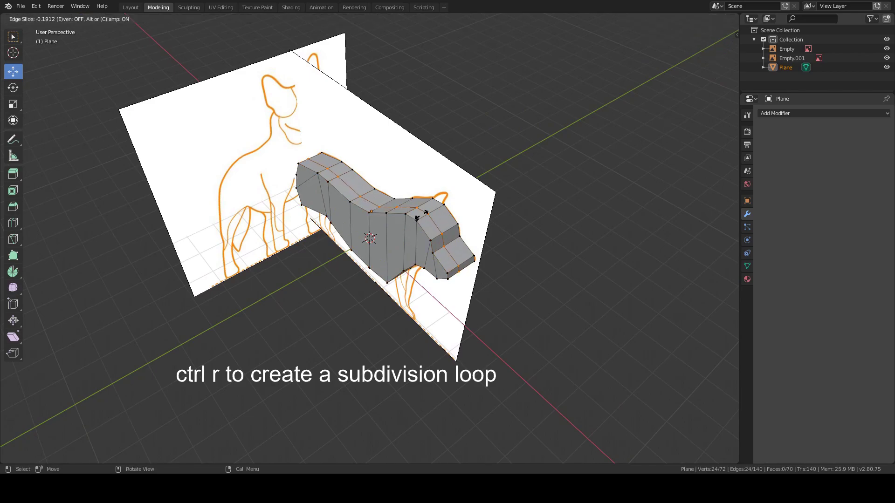
left_click(426, 213)
key("KP_1")
key("KP_3")
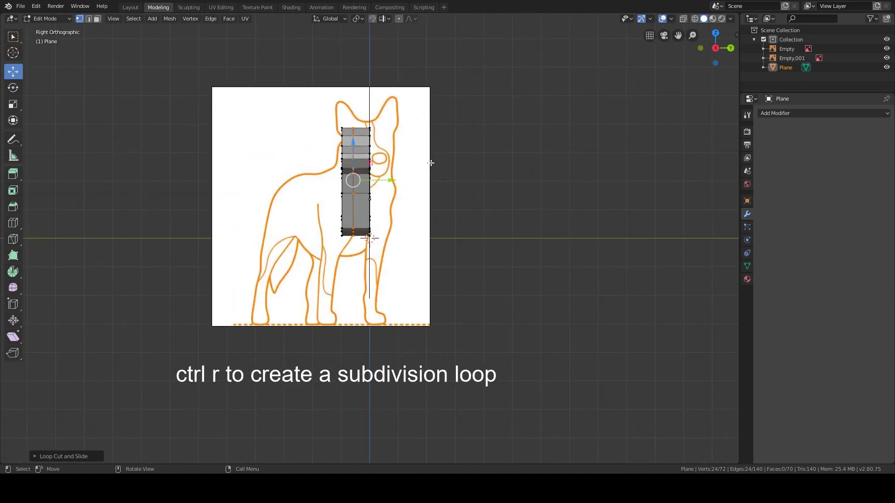
left_click_drag(389, 180, 393, 181)
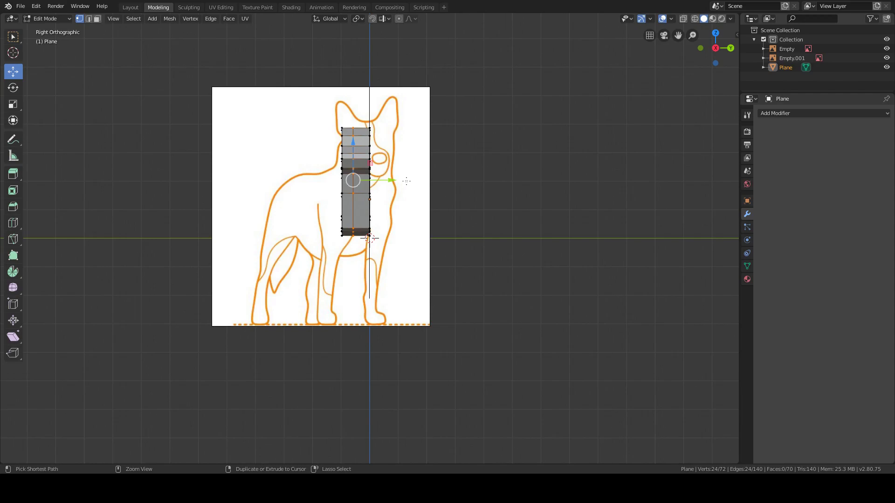
middle_click_drag(406, 181, 425, 196)
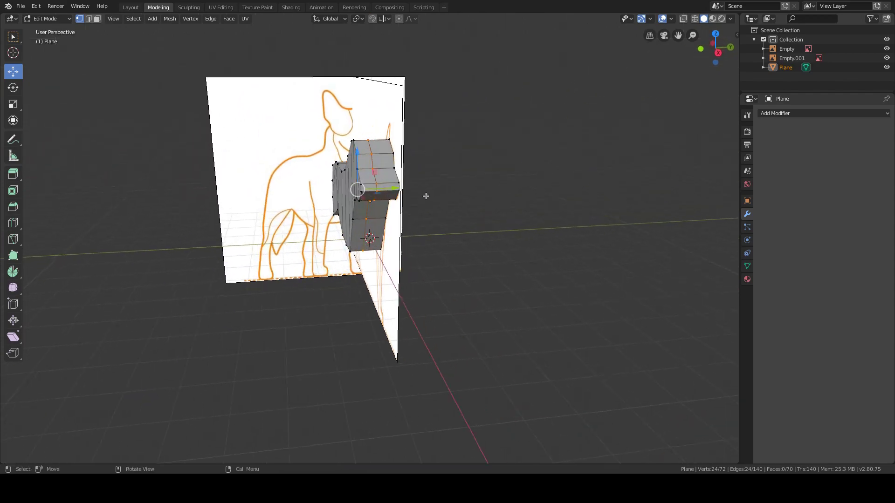
key("KP_3")
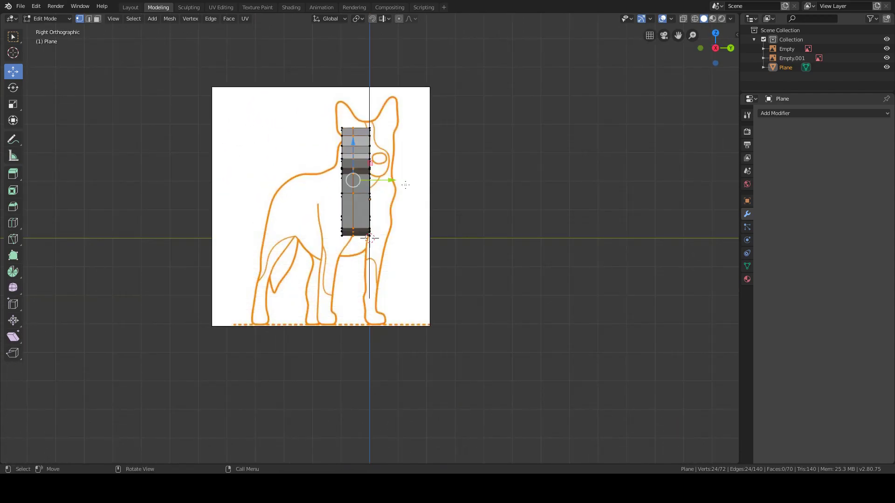
left_click_drag(394, 180, 397, 180)
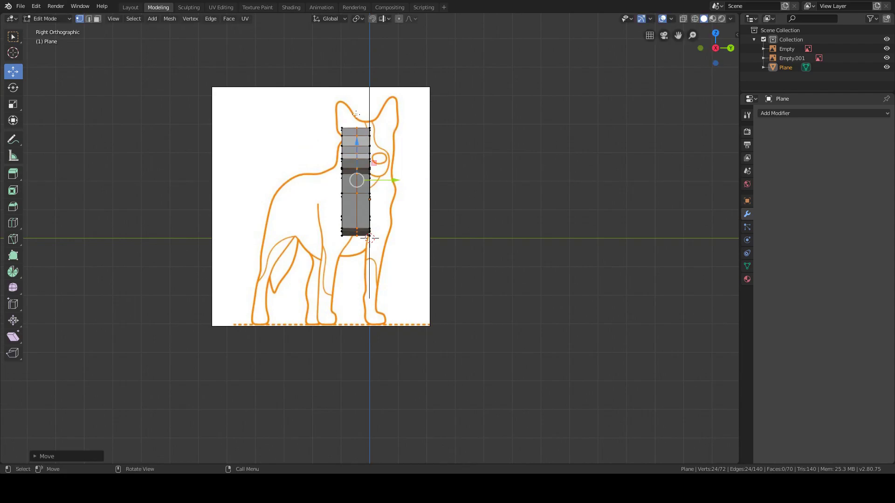
- Deselect the loop and select the face on top of the head
middle_click_drag(358, 126, 261, 107)
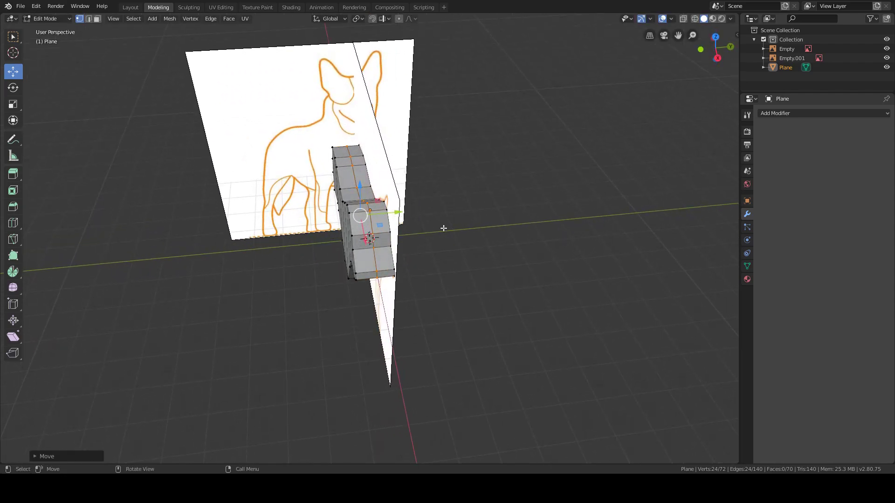
left_click(78, 65)
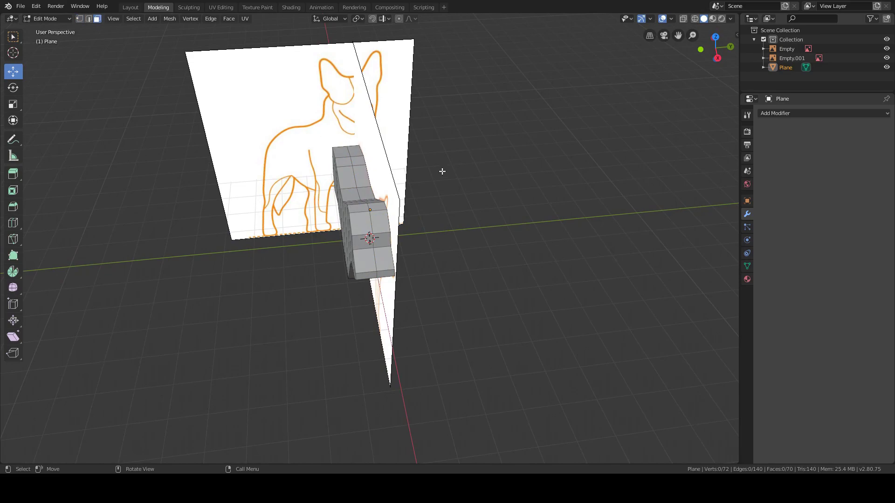
middle_click_drag(443, 172, 460, 190)
left_click(399, 220)
mouse_move(400, 219)
middle_mouse_down()
mouse_move(454, 208)
mouse_move(438, 201)
middle_mouse_up()
- Extrude a short ear piece up from the head-top face, redoing the too-tall first attempt
key("KP_3")
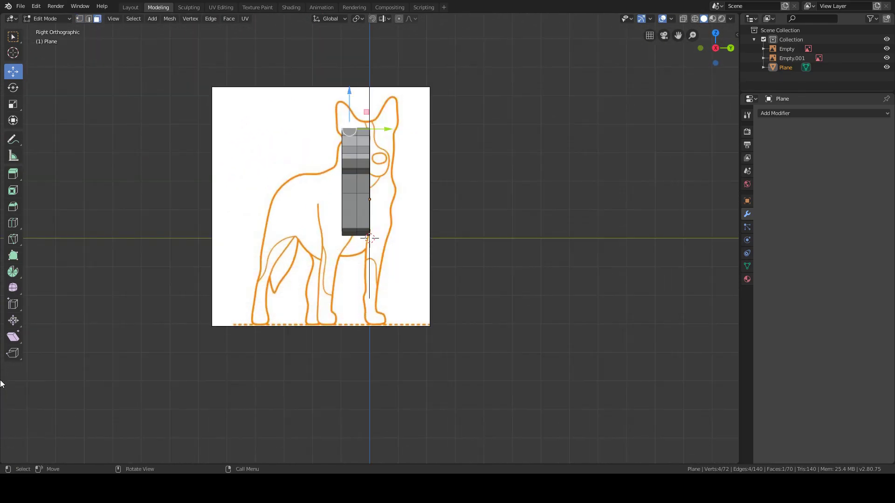
key("e")
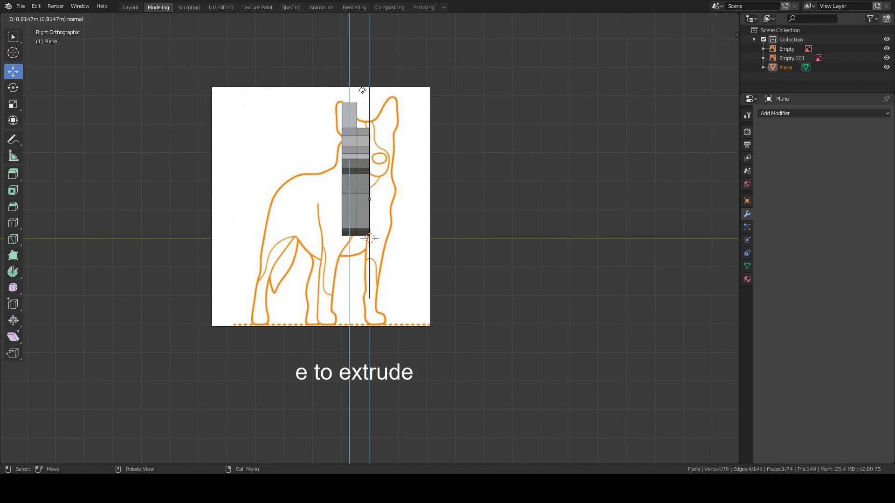
left_click(363, 90)
middle_click_drag(363, 90, 487, 115)
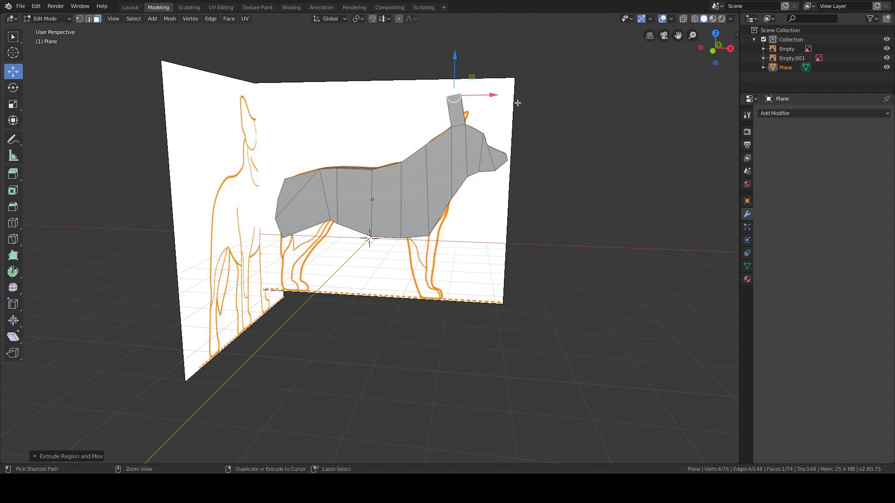
key("ctrl+z")
key("e")
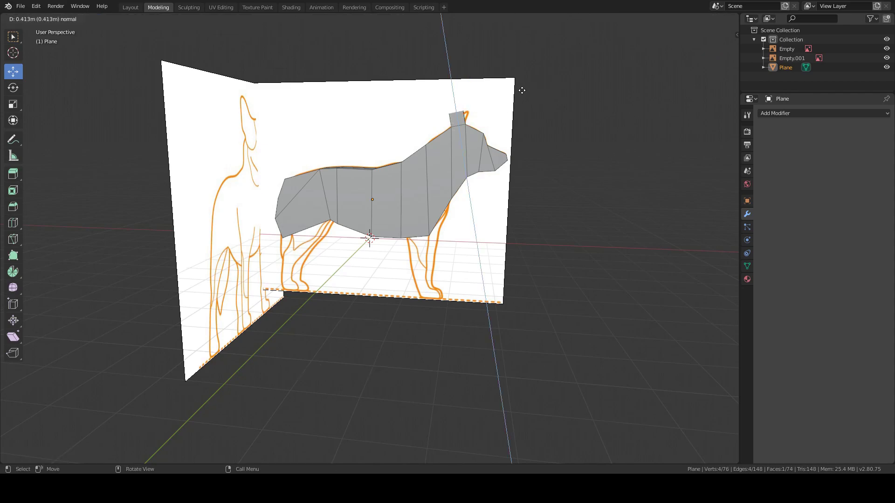
left_click(522, 90)
left_click_drag(503, 112, 508, 111)
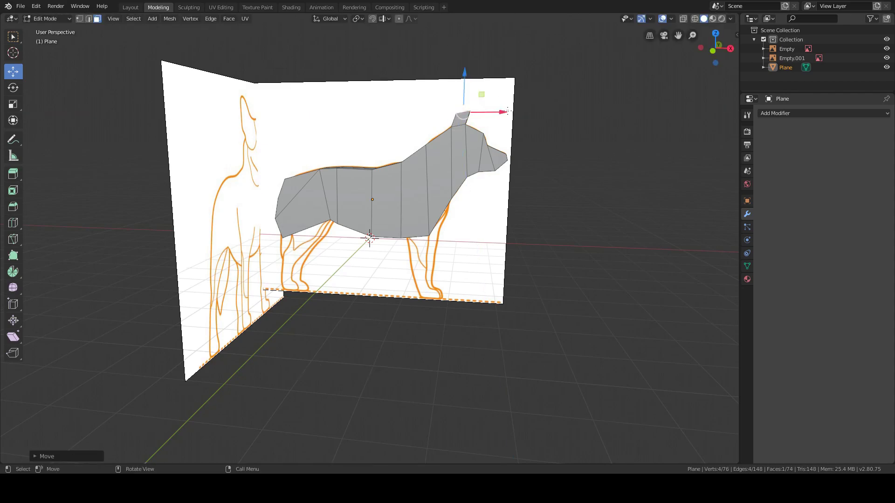
key("alt+a")
middle_click_drag(599, 124, 506, 145)
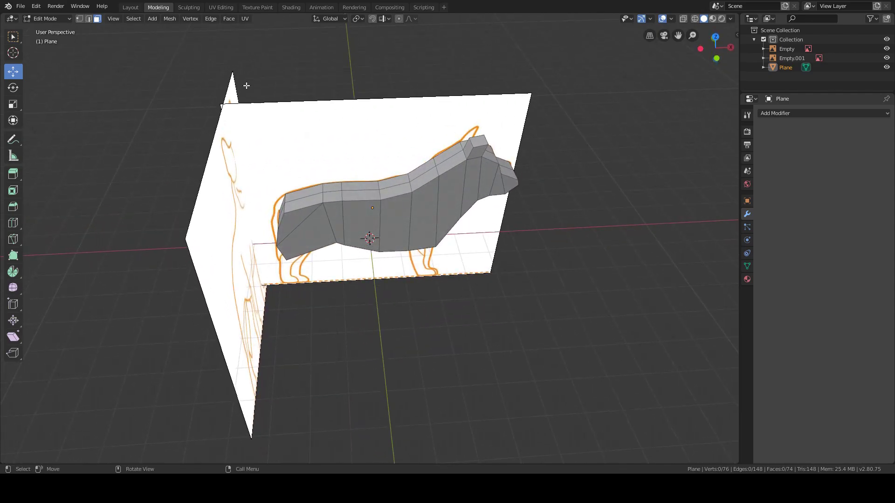
- In edge select mode, move the ear's top edge up onto the ear tip in side view
left_click(89, 19)
left_click(475, 144)
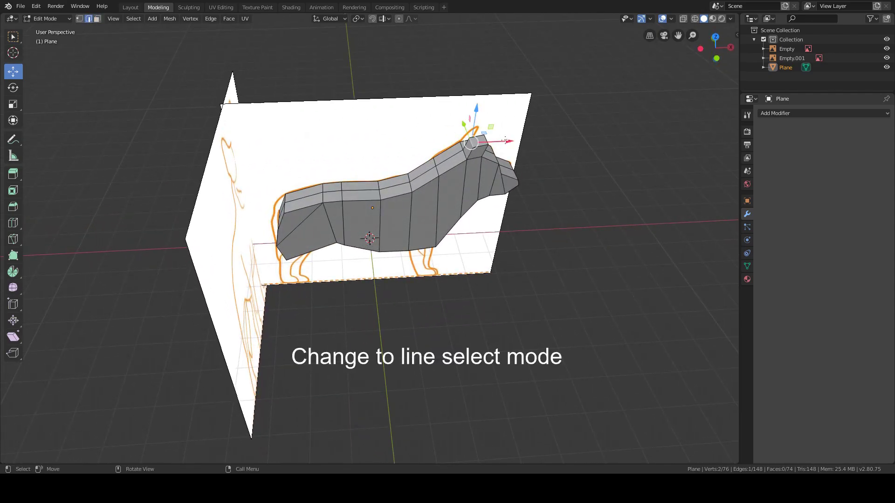
key("KP_1")
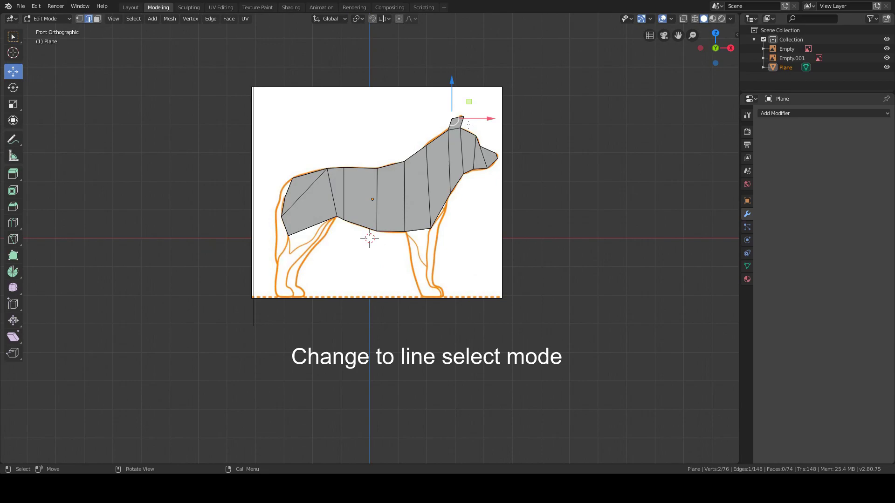
mouse_move(492, 118)
left_mouse_down()
mouse_move(460, 104)
mouse_move(486, 125)
mouse_move(456, 97)
mouse_move(493, 123)
left_mouse_up()
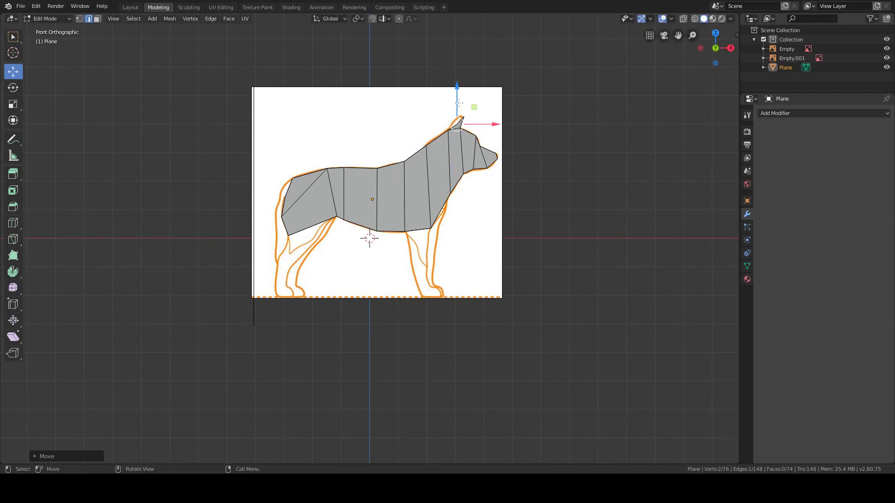
left_click_drag(458, 101, 487, 121)
mouse_move(542, 110)
middle_mouse_down()
mouse_move(456, 136)
mouse_move(431, 189)
middle_mouse_up()
key("alt+a")
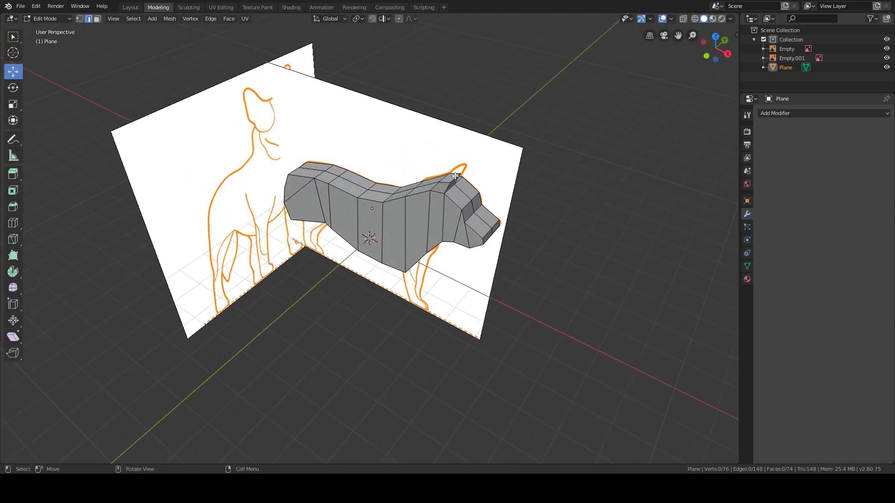
- Shift another ear edge onto the ear outline and check the result in side and front views
left_click(455, 175)
key("KP_1")
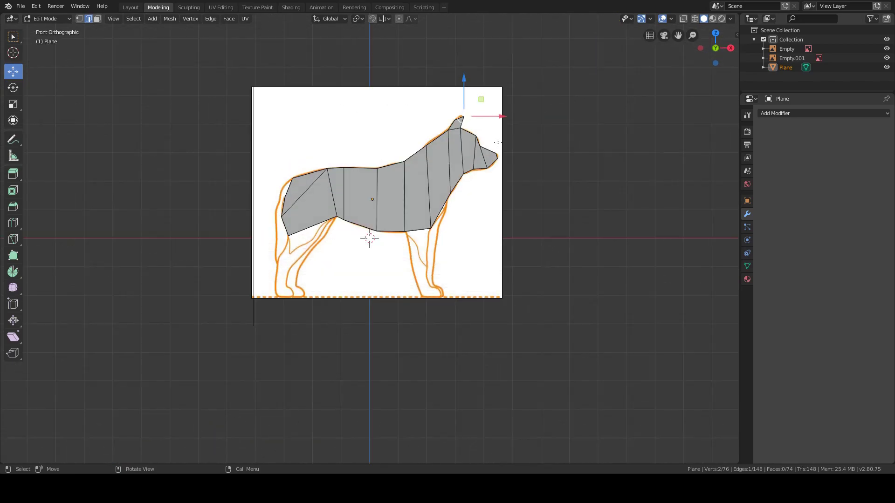
left_click_drag(498, 120, 496, 119)
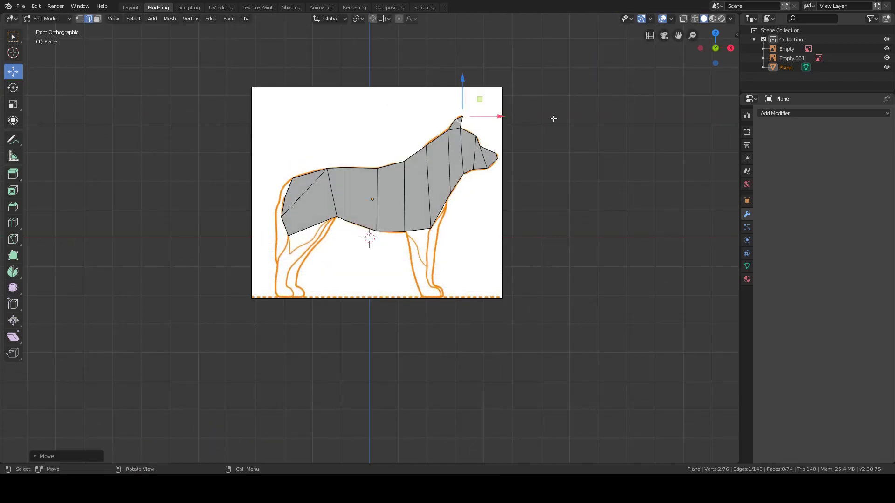
left_click(554, 118)
mouse_move(555, 118)
middle_mouse_down()
mouse_move(476, 178)
mouse_move(456, 154)
mouse_move(454, 130)
middle_mouse_up()
key("KP_1")
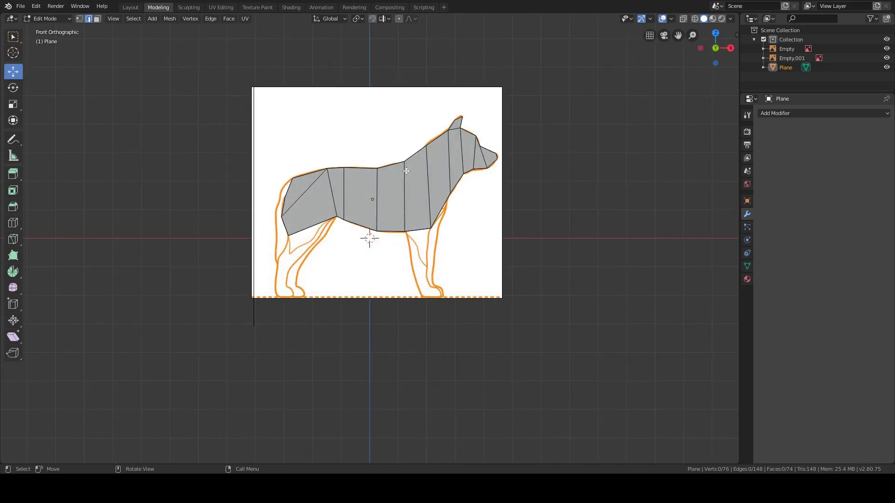
key("KP_3")
- In face select, slide the ear faces sideways along Y across the head
mouse_move(456, 172)
middle_mouse_down()
mouse_move(520, 194)
mouse_move(565, 196)
mouse_move(468, 197)
middle_mouse_up()
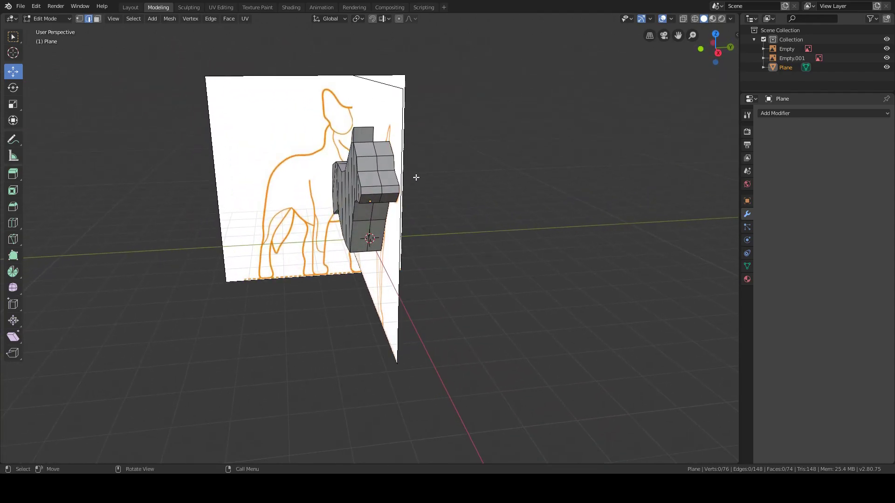
mouse_move(416, 178)
middle_mouse_down()
mouse_move(472, 184)
mouse_move(431, 158)
mouse_move(439, 148)
mouse_move(382, 146)
middle_mouse_up()
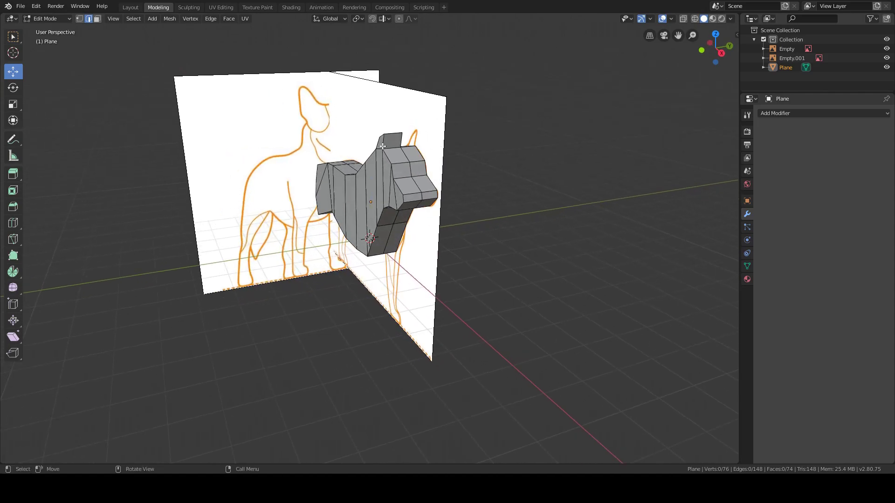
left_click(520, 134)
middle_click_drag(477, 146, 419, 163)
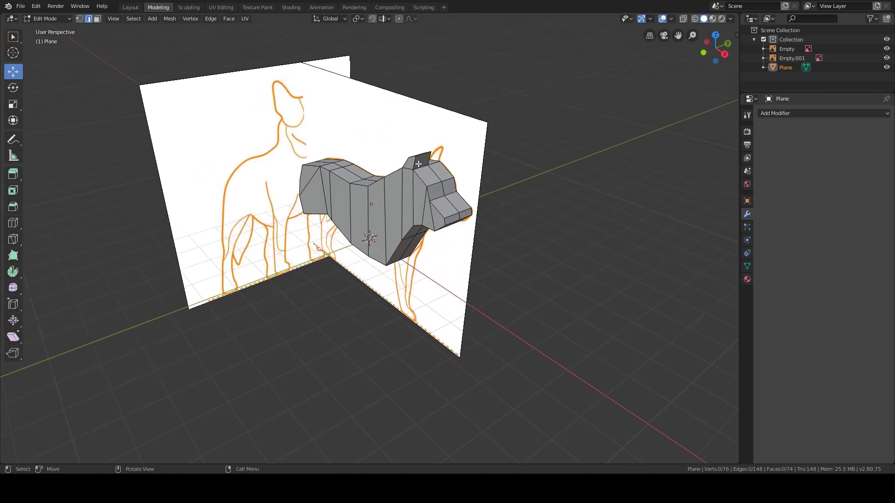
left_click(409, 170)
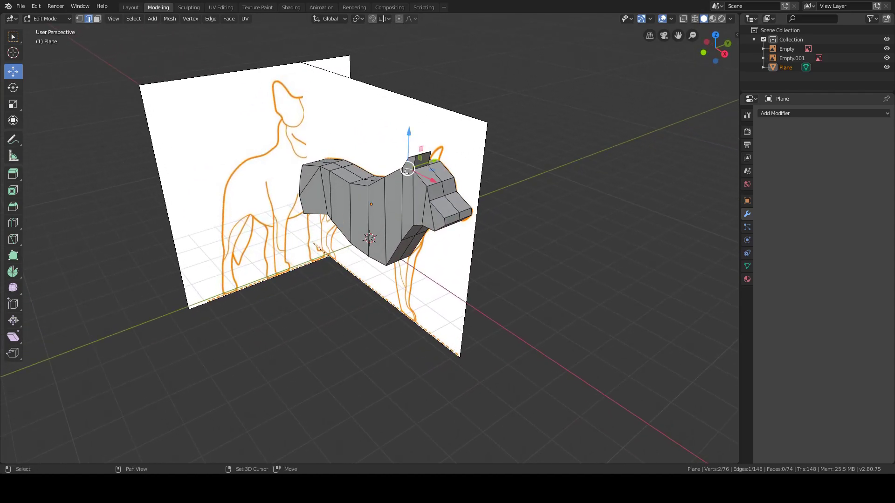
left_click(98, 18)
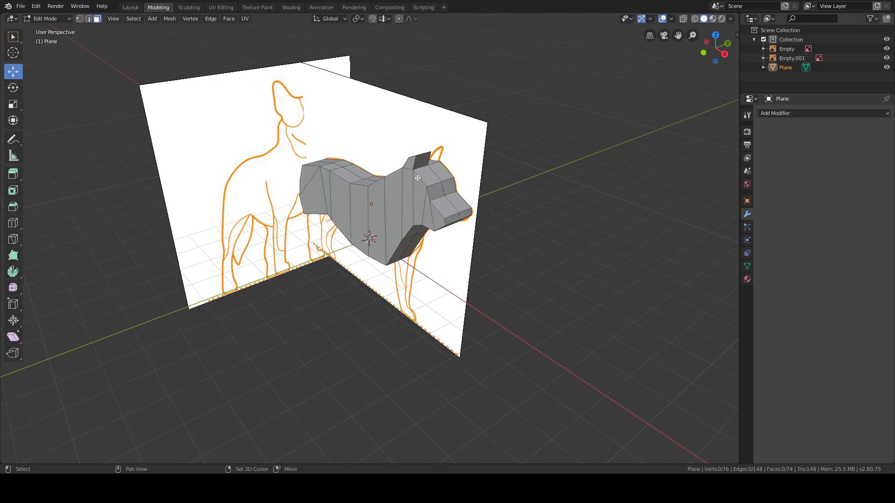
left_click(397, 184)
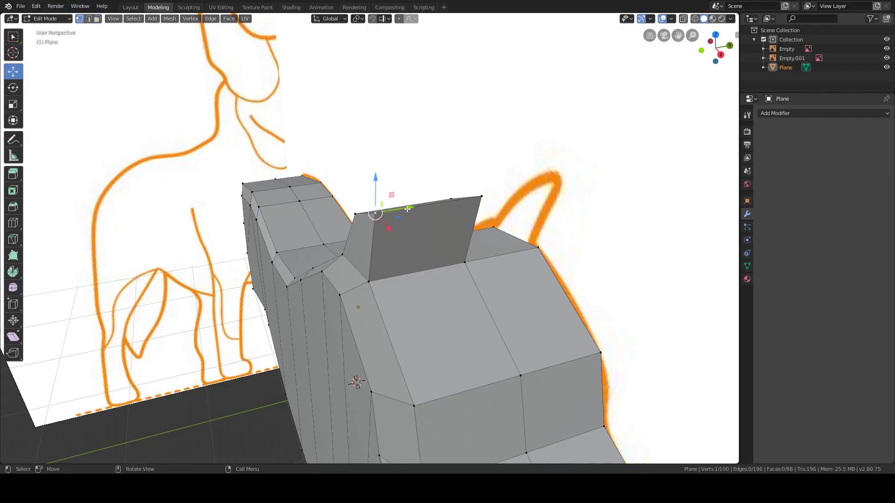
left_click_drag(408, 210, 402, 211)
middle_click_drag(402, 210, 377, 259)
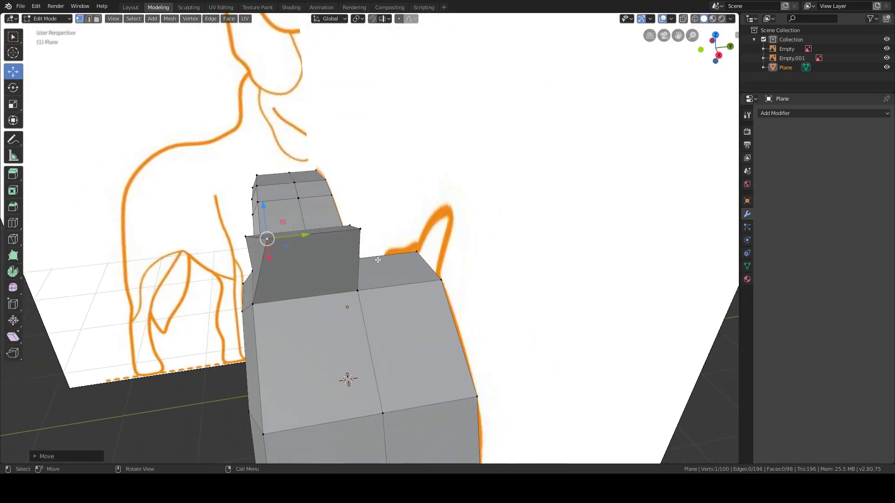
- Nudge the ear-base and head vertices into place to follow the reference outline
left_click(367, 224)
left_click_drag(397, 225, 386, 226)
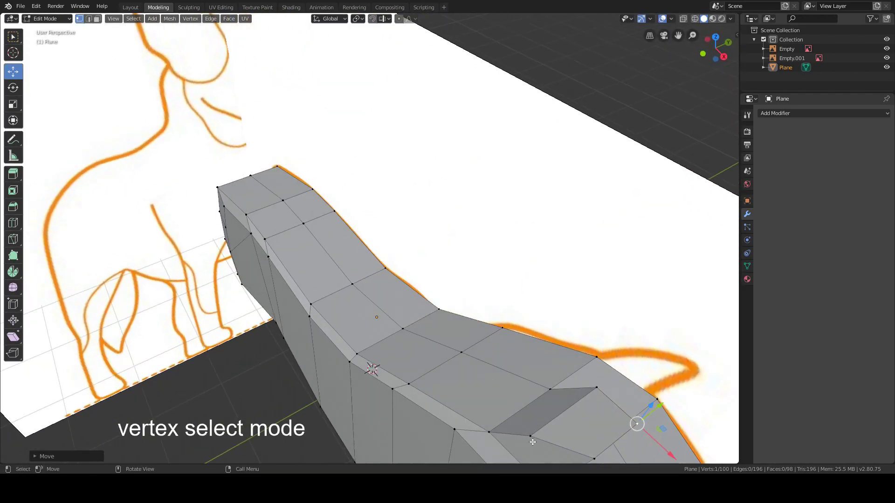
left_click(531, 437)
left_click_drag(534, 435, 543, 428)
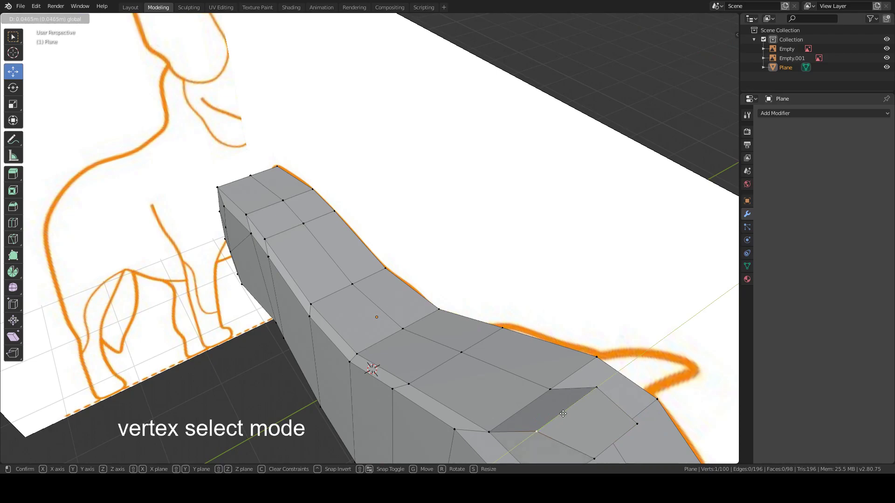
left_click(597, 388)
left_click_drag(597, 387, 595, 383)
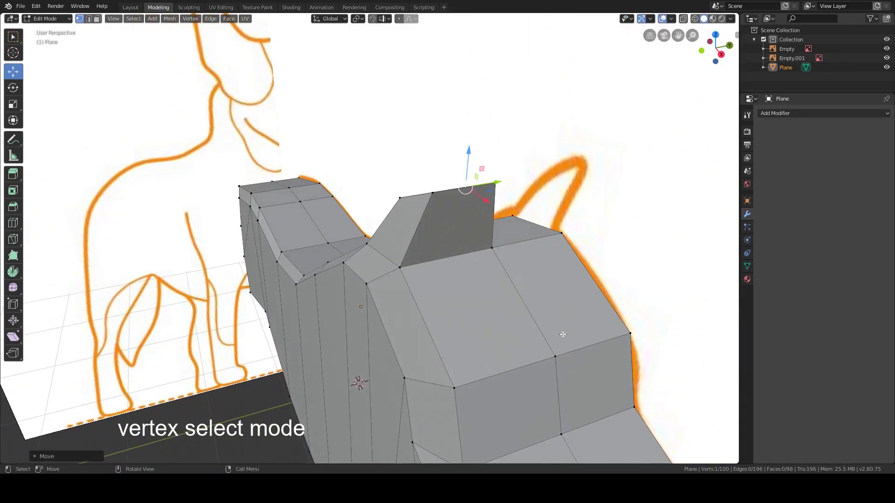
middle_click_drag(563, 334, 603, 240)
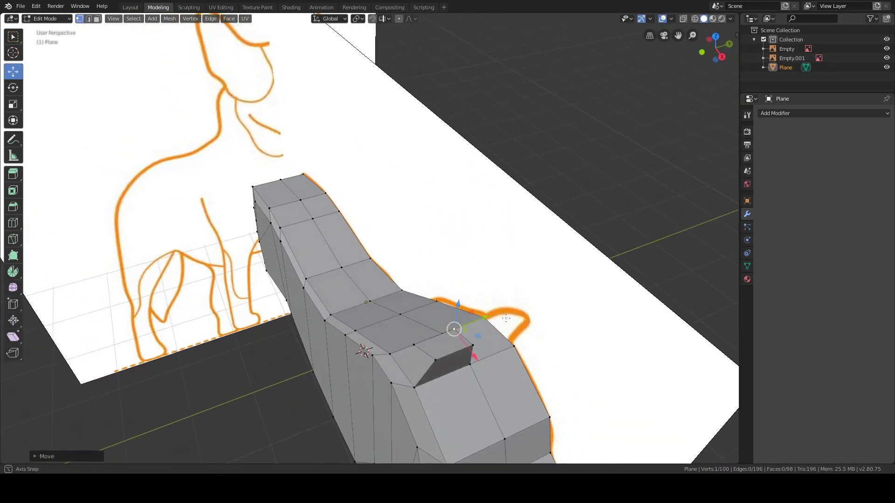
key("alt+a")
scroll(604, 240, "down", 5)
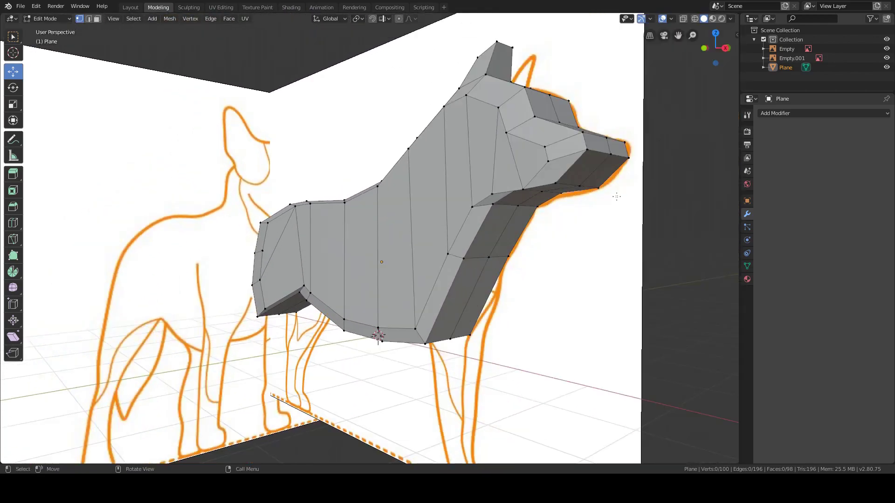
mouse_move(604, 240)
middle_mouse_down()
mouse_move(636, 202)
mouse_move(632, 170)
middle_mouse_up()
- Extrude the hindquarters' underside face down into a stub and shift it along X
middle_click_drag(239, 438, 443, 317)
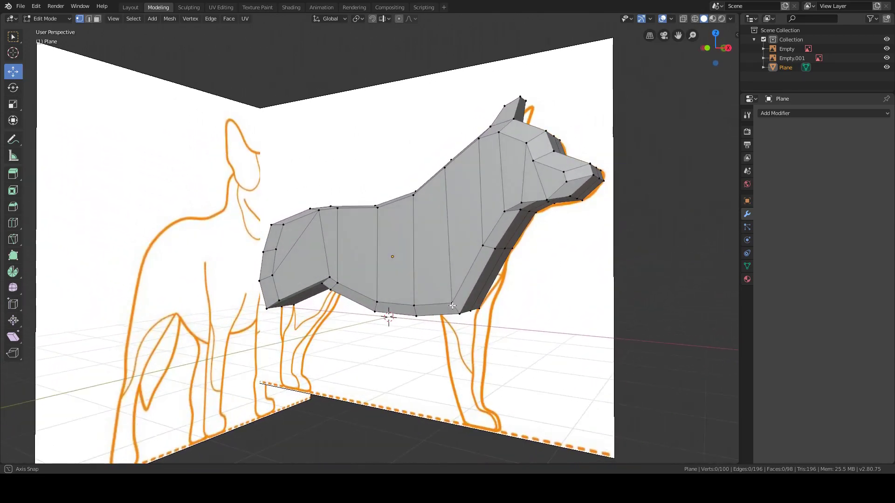
middle_click_drag(442, 318, 471, 283)
mouse_move(508, 157)
middle_mouse_down()
mouse_move(481, 190)
mouse_move(434, 177)
middle_mouse_up()
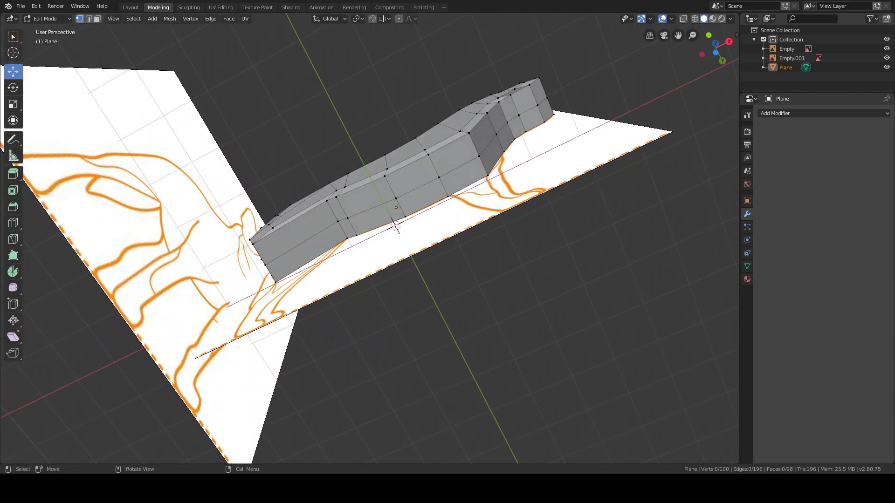
mouse_move(313, 228)
middle_mouse_down()
mouse_move(310, 263)
mouse_move(434, 309)
mouse_move(420, 317)
middle_mouse_up()
left_click(310, 263)
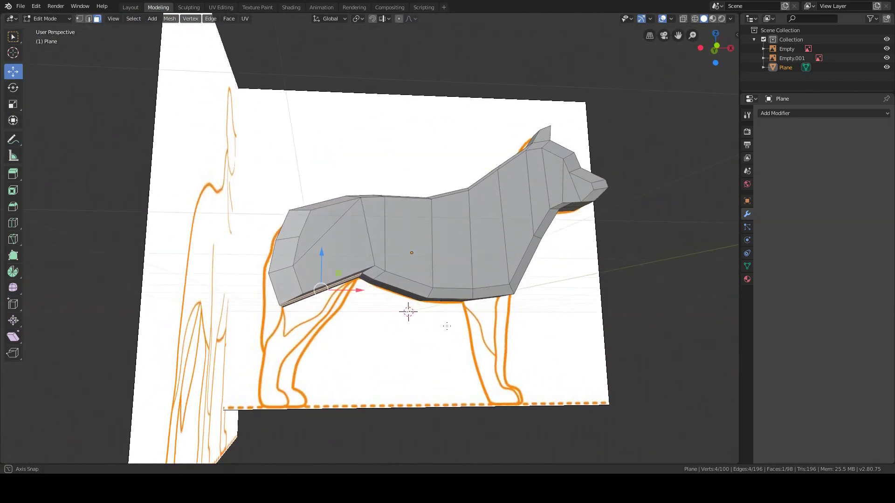
key("e")
left_click(340, 393)
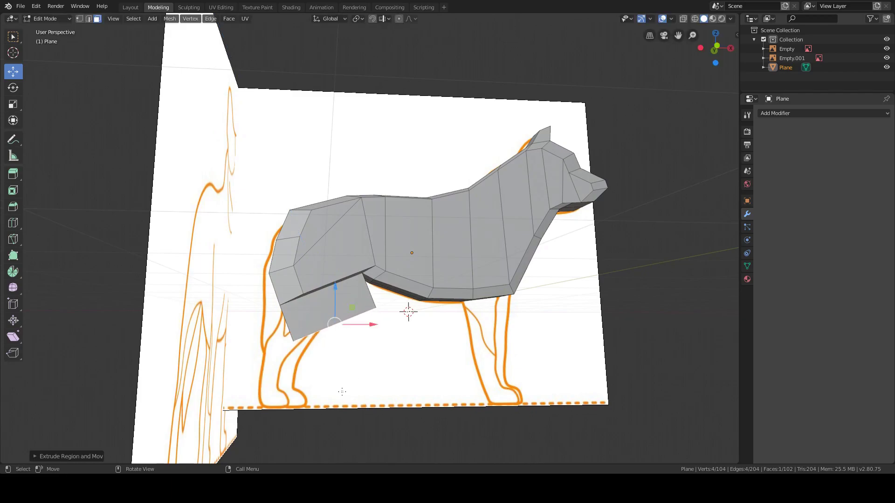
left_click_drag(374, 326, 348, 337)
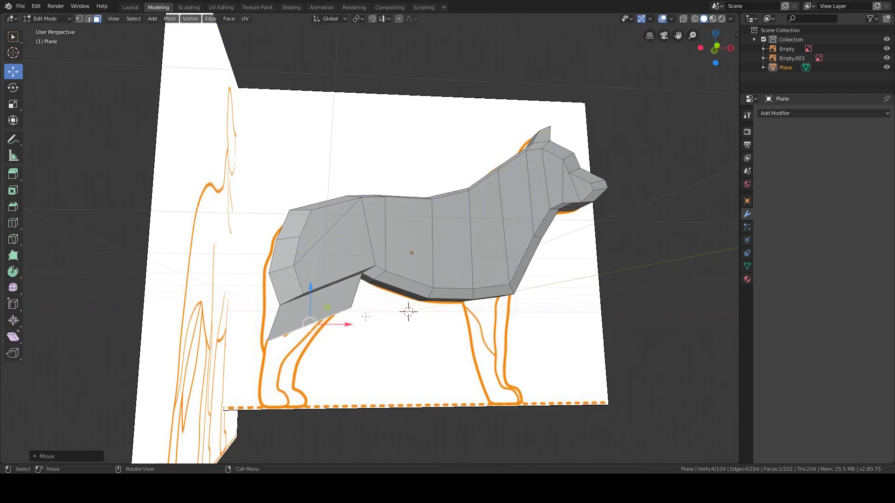
- In edge select, move the stub's bottom edge along X in several passes
left_click(88, 19)
key("alt+a")
middle_click_drag(326, 261, 344, 240)
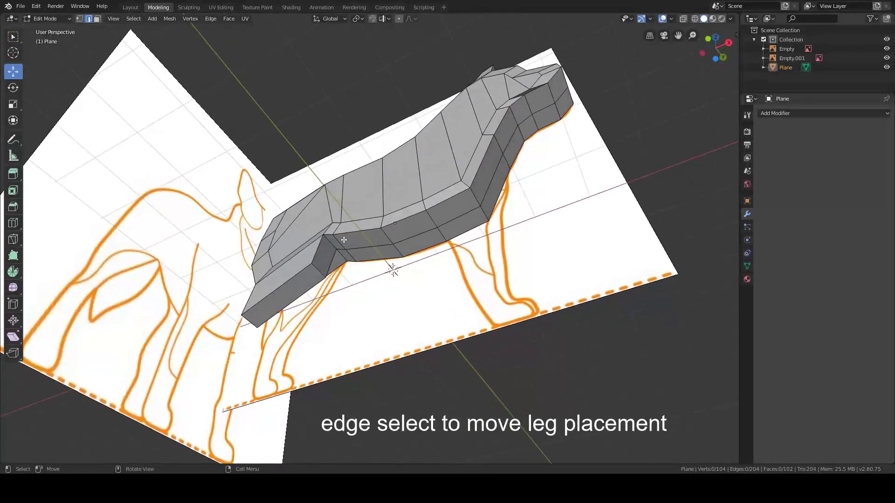
left_click(320, 274)
middle_click_drag(320, 273, 363, 317)
key("g")
key("x")
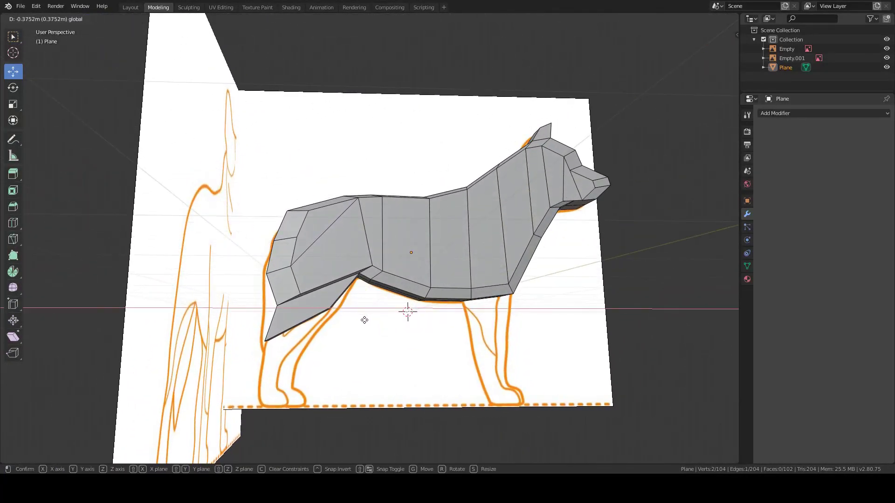
left_click(365, 320)
key("g")
key("x")
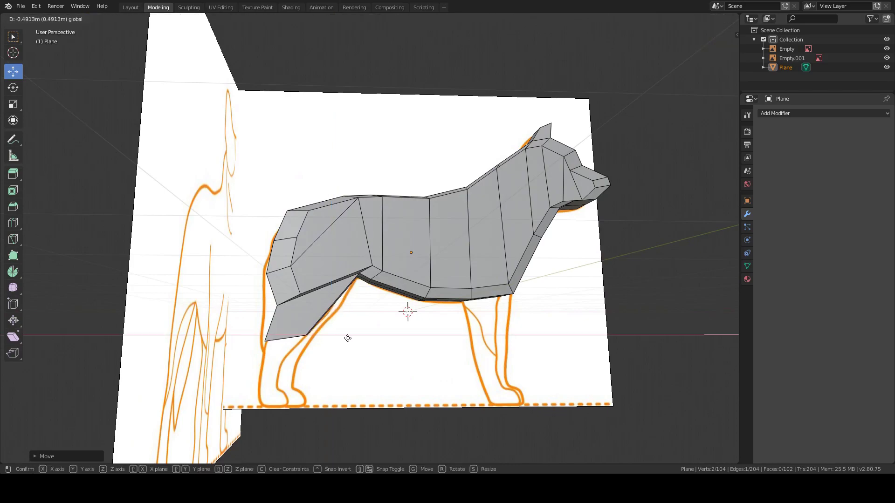
left_click(343, 338)
key("g")
key("x")
left_click(359, 315)
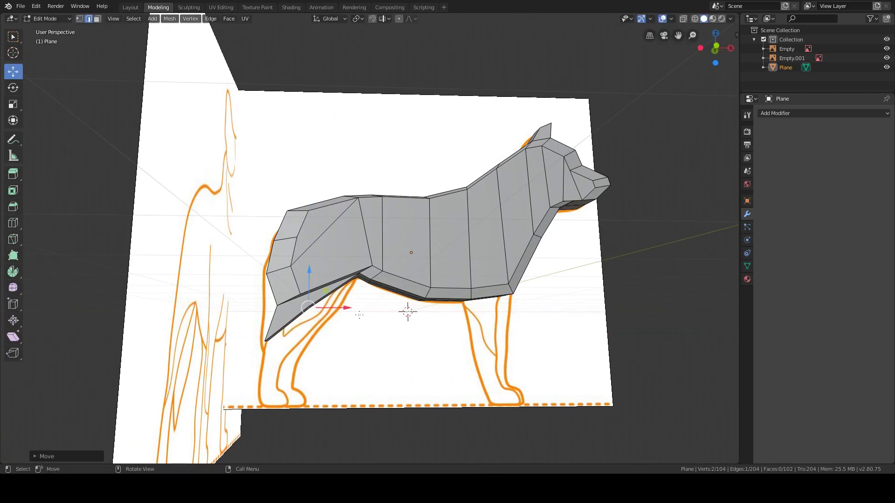
- Fine-tune the bottom edge vertically and along X to match the reference hind leg
key("g")
key("x")
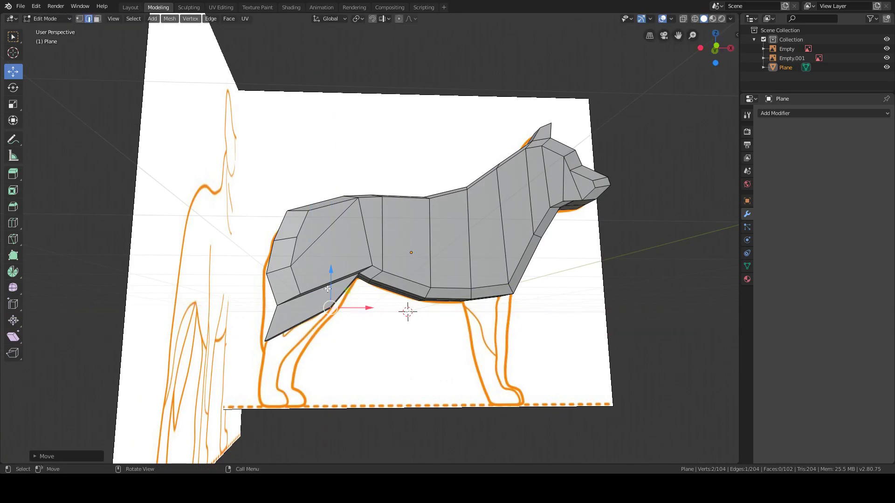
key("z")
left_click(327, 286)
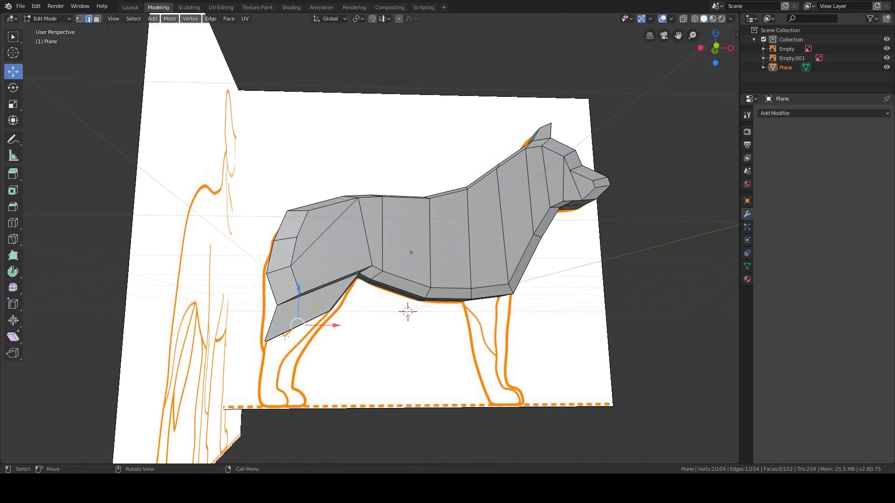
mouse_move(326, 289)
middle_mouse_down()
mouse_move(269, 293)
mouse_move(302, 330)
middle_mouse_up()
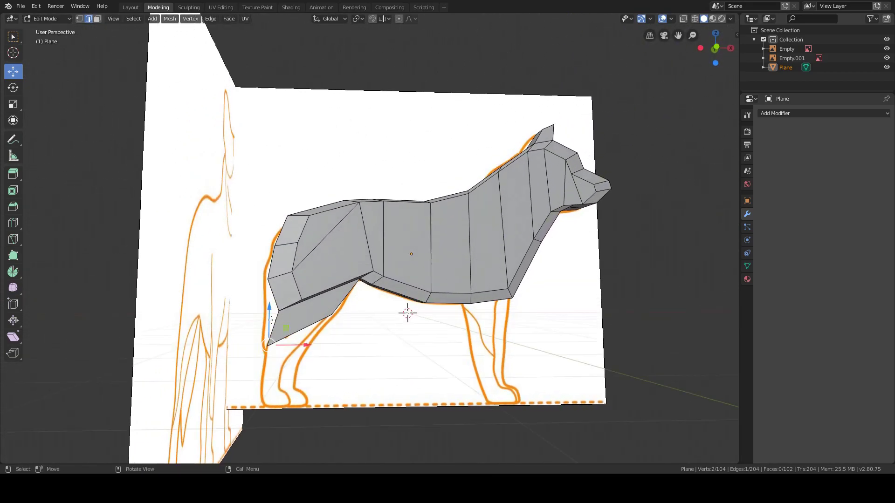
key("g")
left_click(302, 330)
key("g")
key("x")
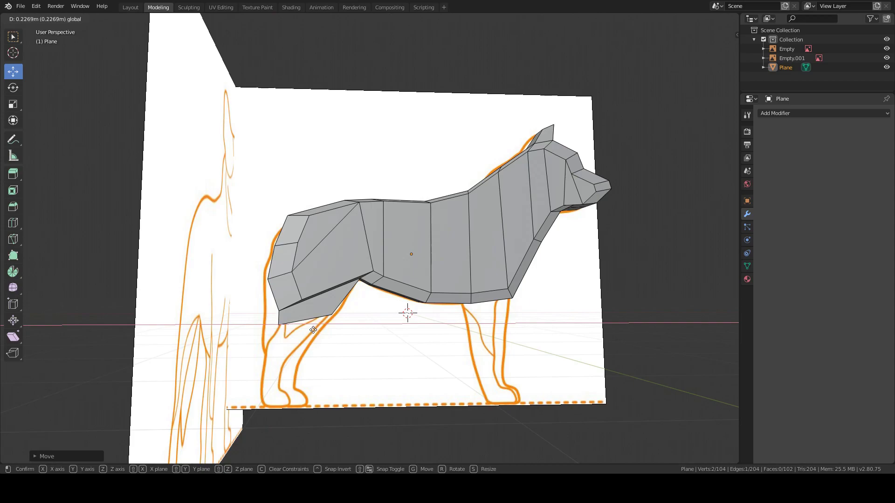
left_click(313, 330)
middle_click_drag(313, 330, 298, 373)
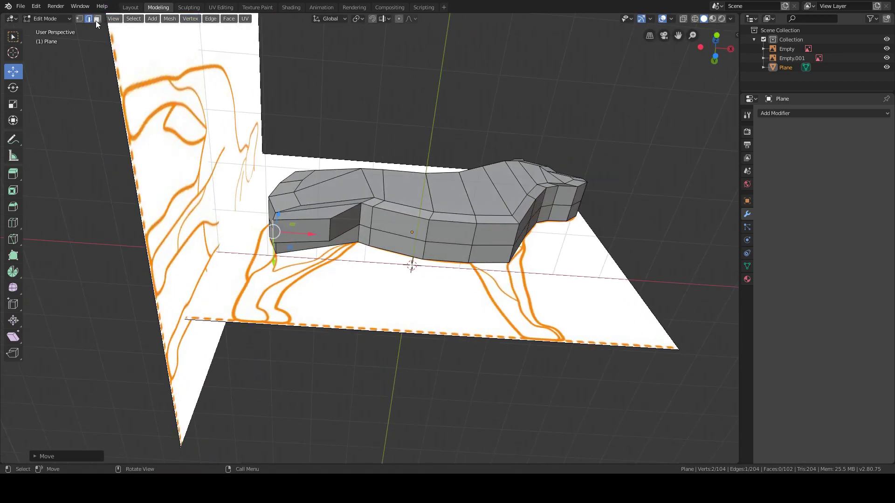
- Extrude the stub's bottom face downward and move it down and forward as the hind leg
left_click(97, 20)
left_click(298, 233)
mouse_move(298, 233)
middle_mouse_down()
mouse_move(322, 383)
mouse_move(344, 357)
middle_mouse_up()
key("e")
left_click(319, 402)
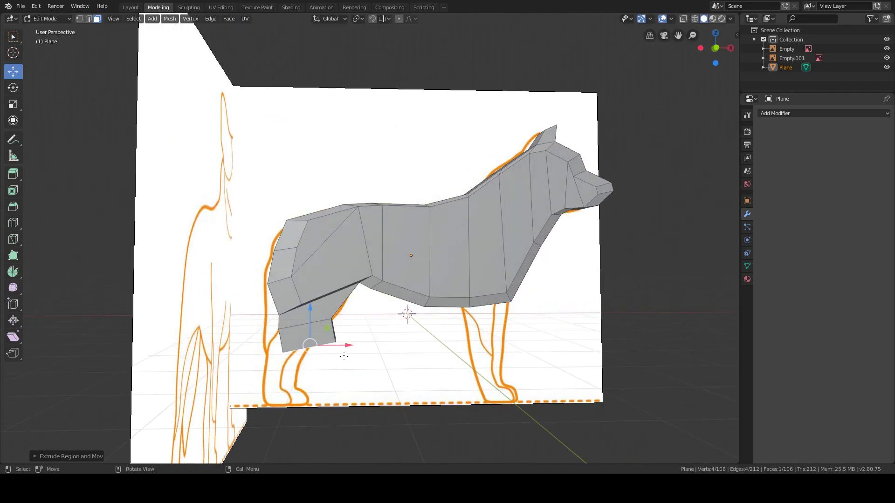
key("g")
left_click(326, 349)
scroll(196, 334, "up", 1)
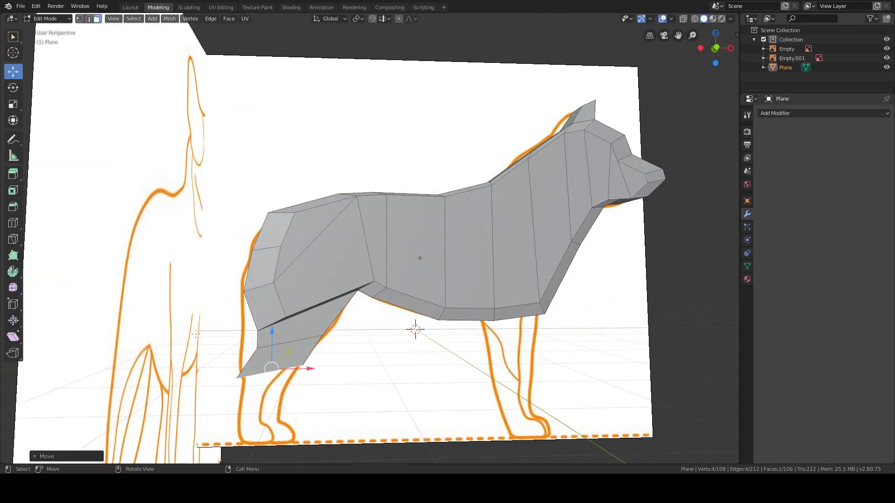
key("KP_1")
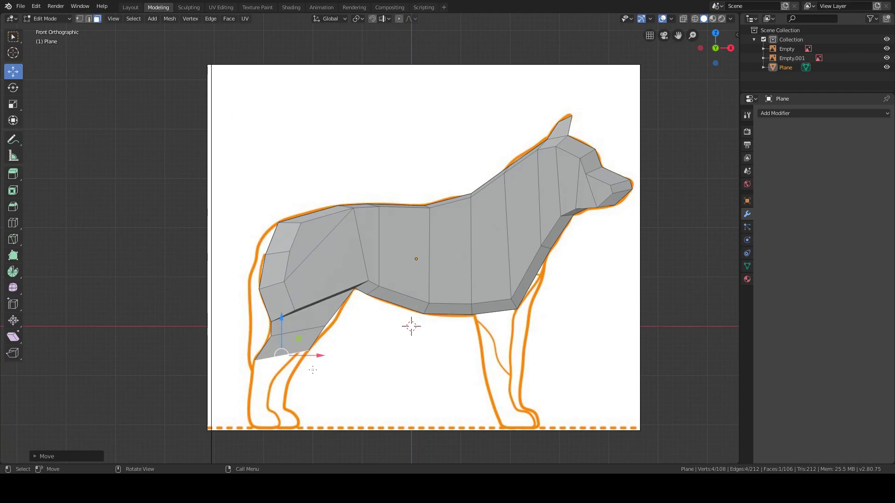
- In edge select, shift the leg's bottom edge slightly left onto the outline
key("2")
left_click(283, 350)
middle_click_drag(282, 350, 286, 334)
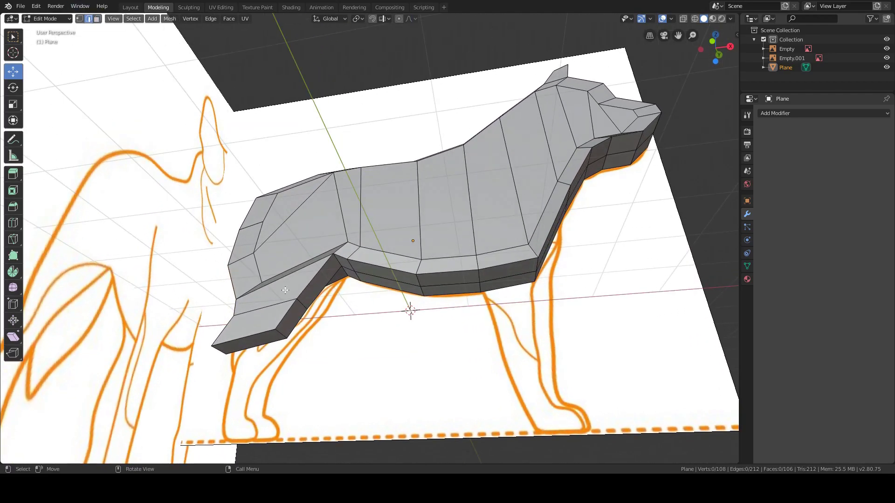
key("KP_1")
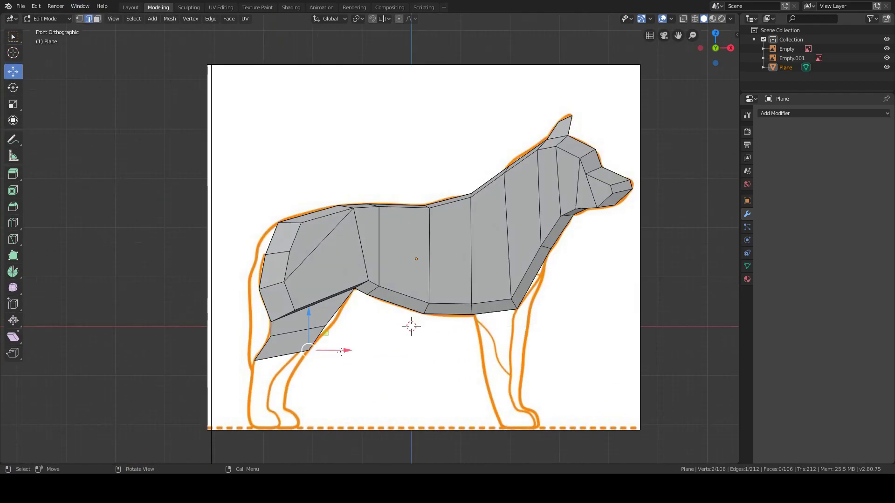
left_click_drag(348, 350, 340, 357)
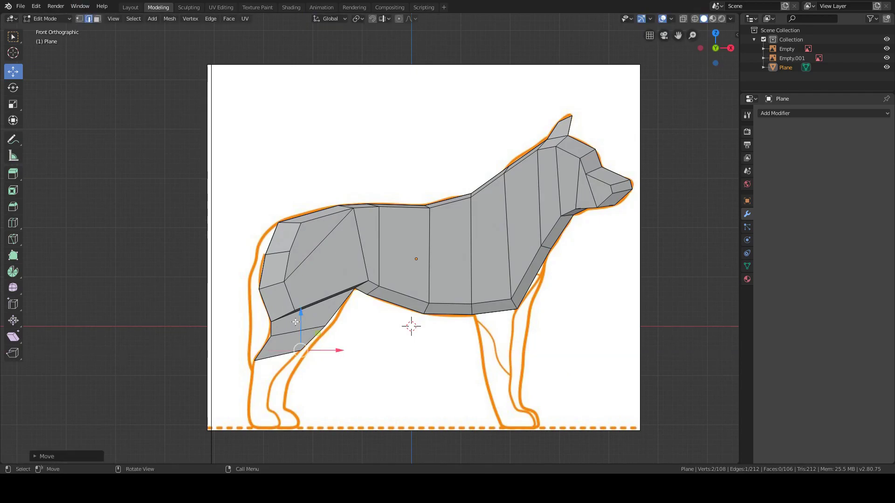
key("g")
left_click(333, 361)
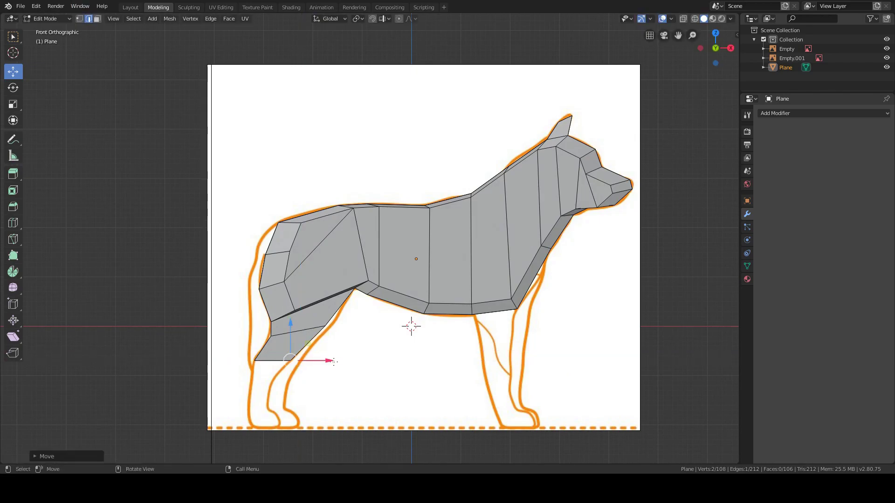
- Extrude the leg's end face down near the ground and shift it along X
middle_click_drag(291, 353, 261, 219)
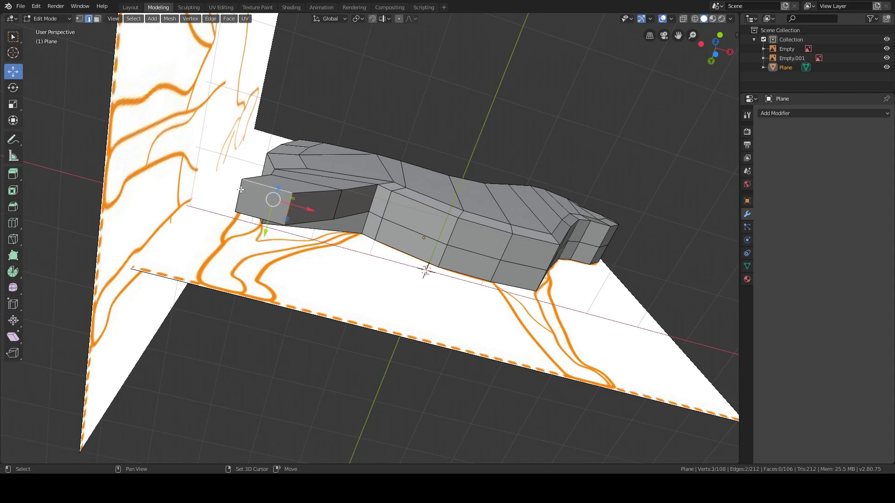
left_click(244, 217, "shift")
left_click(243, 218, "shift")
key("KP_3")
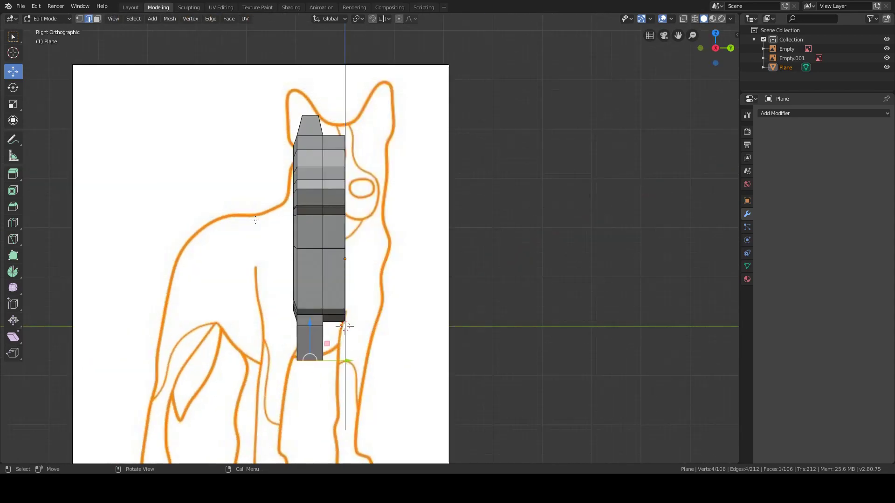
key("KP_1")
key("e")
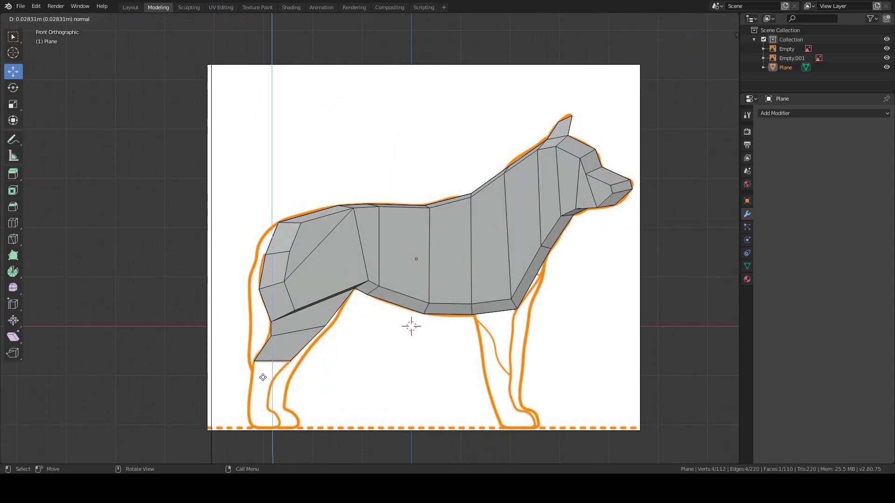
left_click(254, 410)
key("g")
key("x")
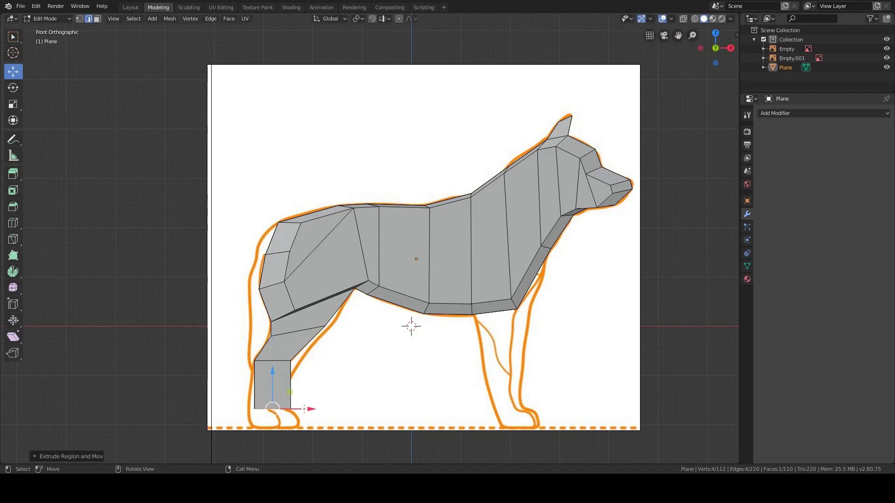
left_click(296, 409)
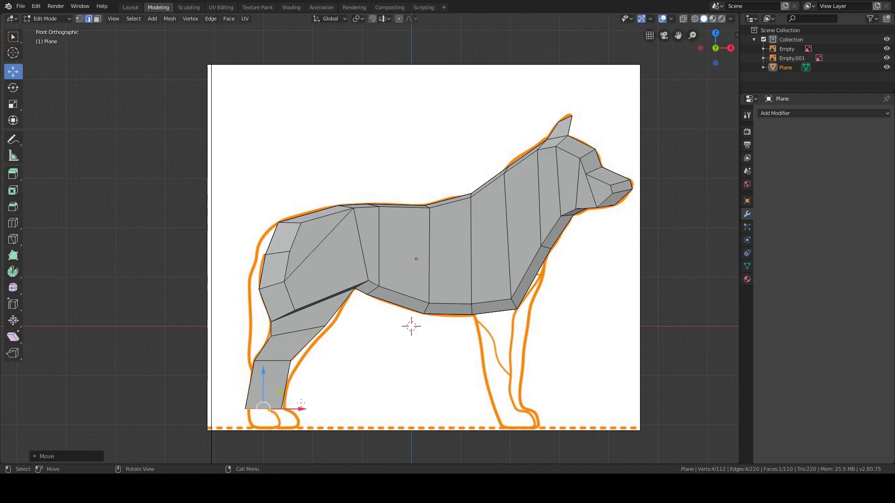
- Move one bottom edge of the leg along X to follow the reference
key("KP_5")
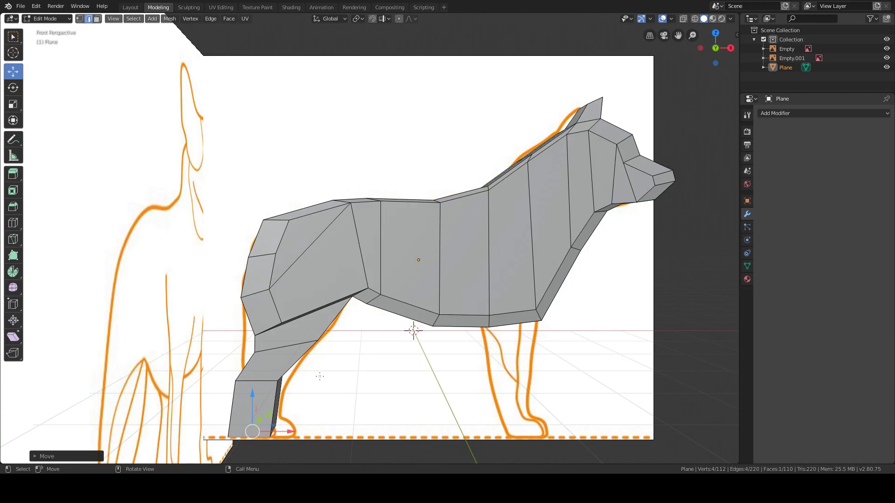
middle_click_drag(320, 376, 261, 293)
left_click(234, 284)
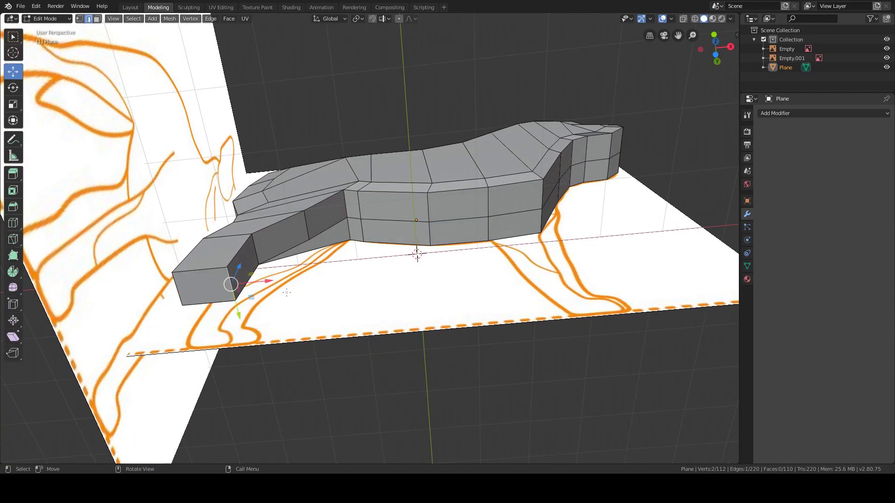
key("KP_1")
key("g")
key("x")
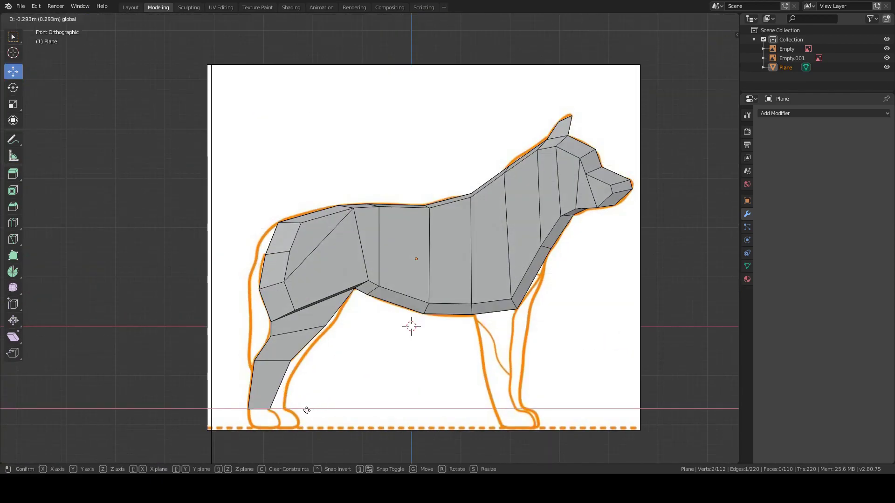
left_click(302, 405)
- Adjust the height of the leg's end face with Z-constrained moves
mouse_move(302, 406)
middle_mouse_down()
mouse_move(292, 335)
mouse_move(197, 227)
middle_mouse_up()
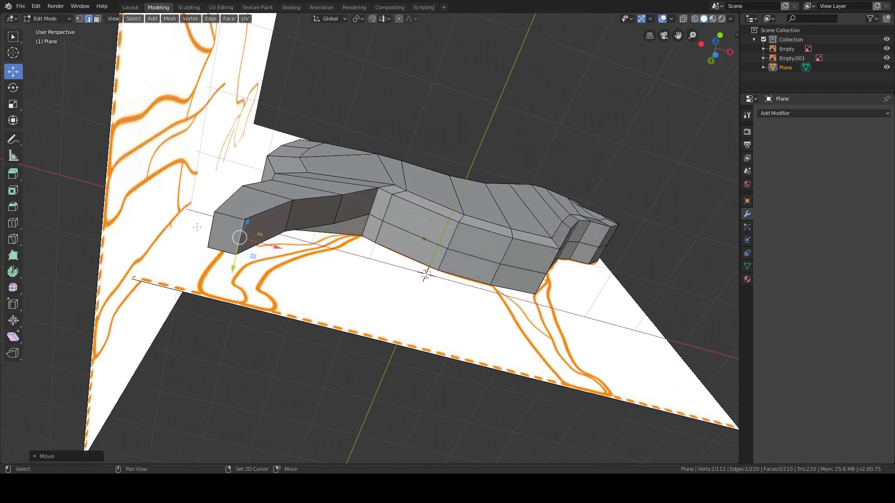
left_click(212, 244, "shift")
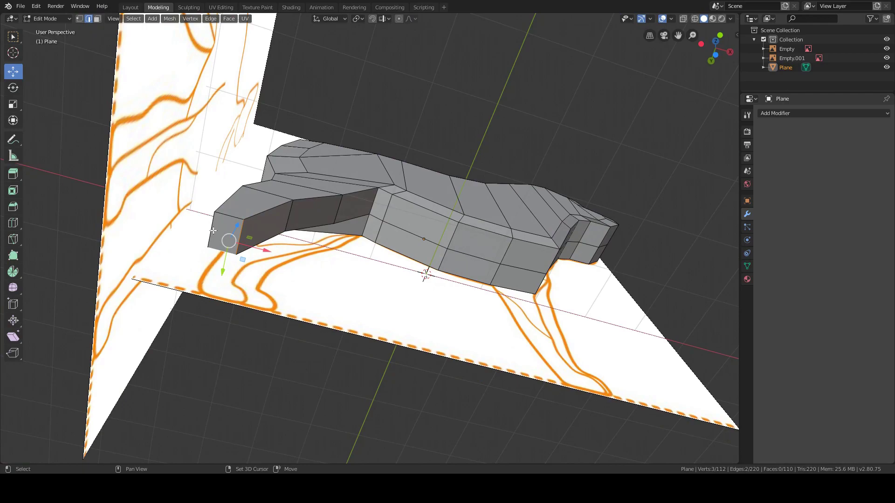
left_click(214, 214, "shift")
key("KP_1")
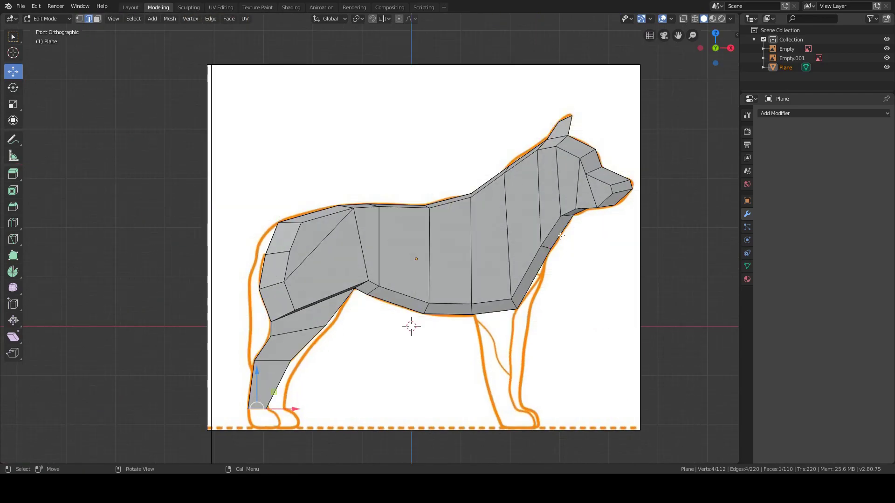
key("g")
key("z")
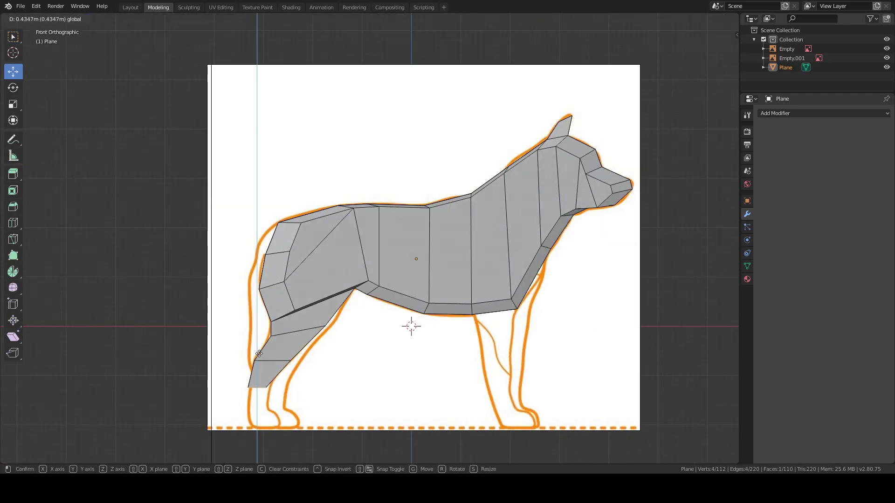
left_click(259, 351)
key("g")
key("z")
left_click(287, 361)
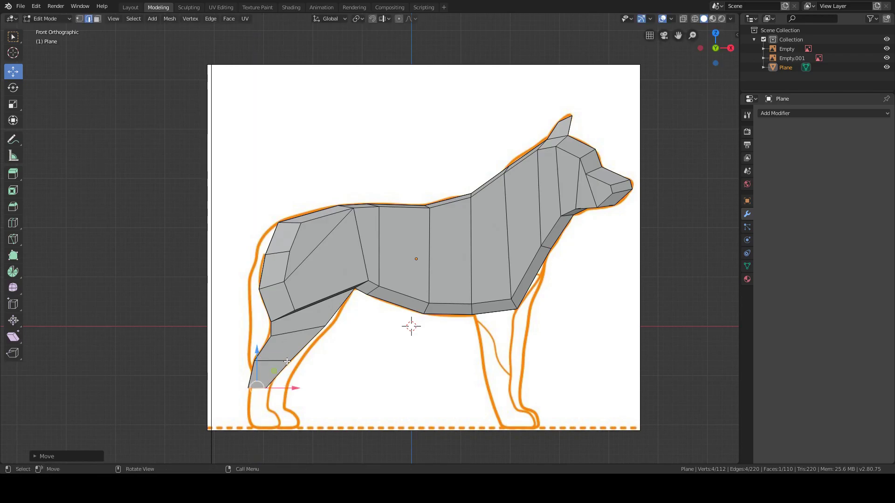
- Nudge a single leg-end edge into position, checking from side and perspective views
left_click(333, 363)
mouse_move(334, 363)
middle_mouse_down()
mouse_move(275, 384)
mouse_move(247, 351)
middle_mouse_up()
left_click(274, 385)
key("g")
left_click(271, 380)
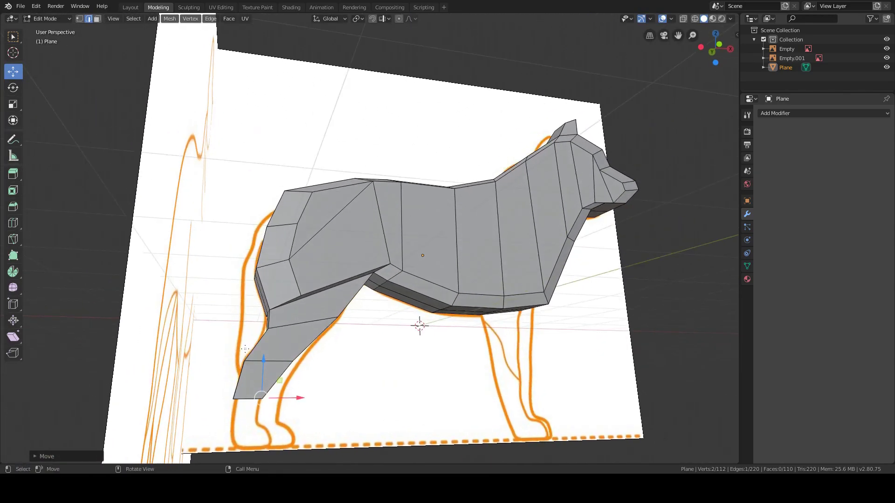
key("KP_1")
middle_click_drag(248, 385, 227, 377)
key("g")
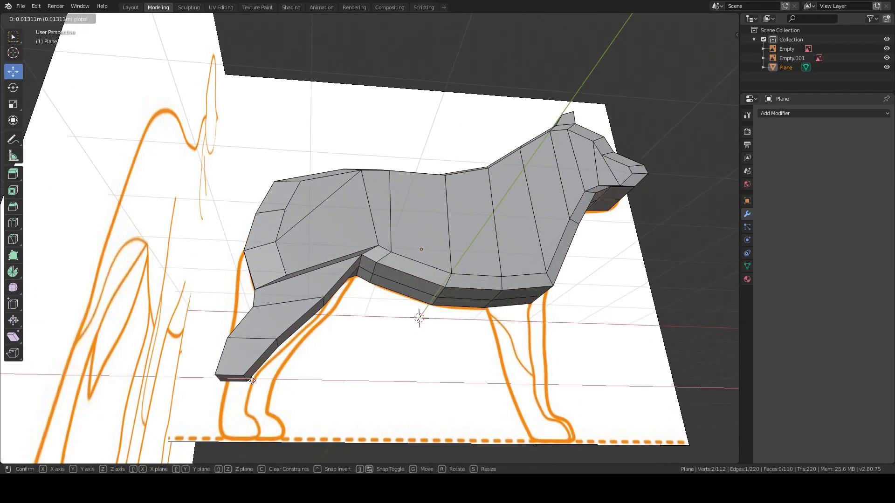
left_click(252, 380)
key("KP_1")
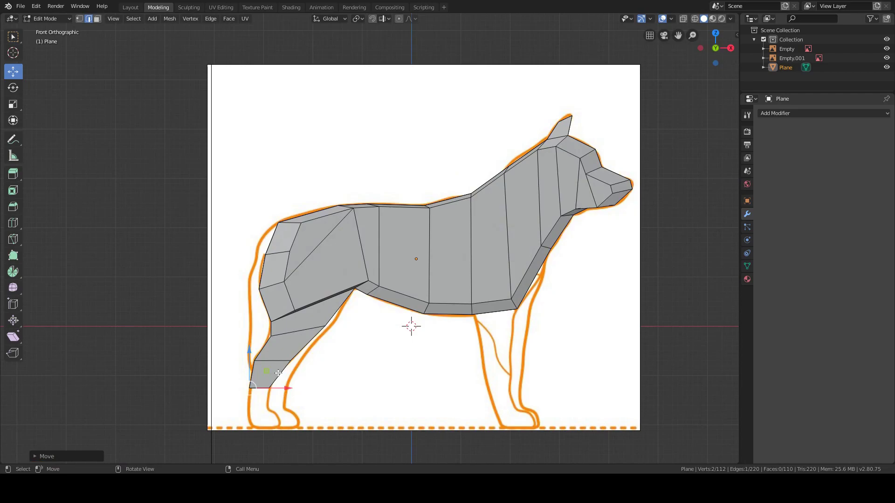
- Reselect the four corners of the leg's end face in side view
middle_click_drag(278, 373, 215, 206)
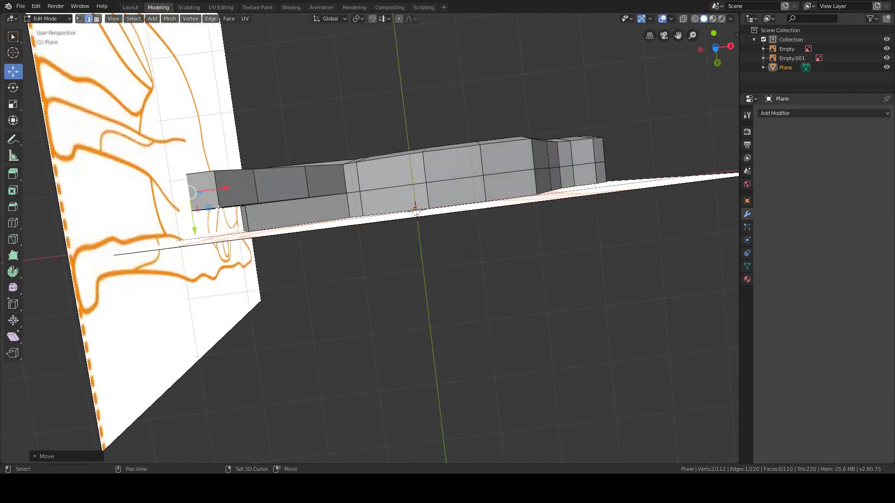
left_click(218, 209, "shift")
left_click(210, 181, "shift")
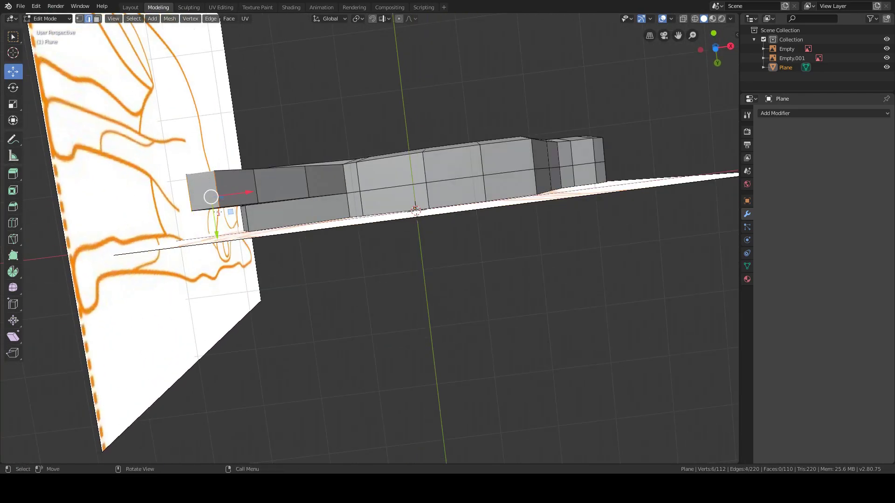
middle_click_drag(218, 213, 269, 178)
left_click(234, 203)
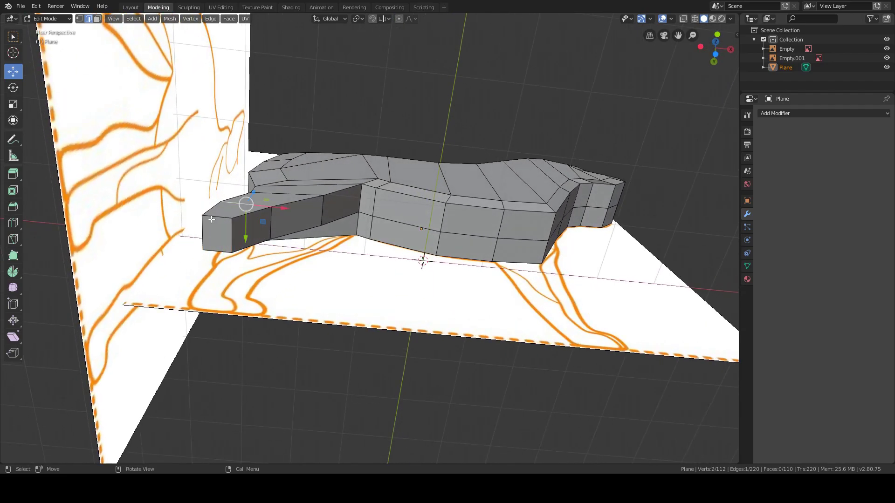
left_click(202, 230, "shift")
left_click(232, 240, "shift")
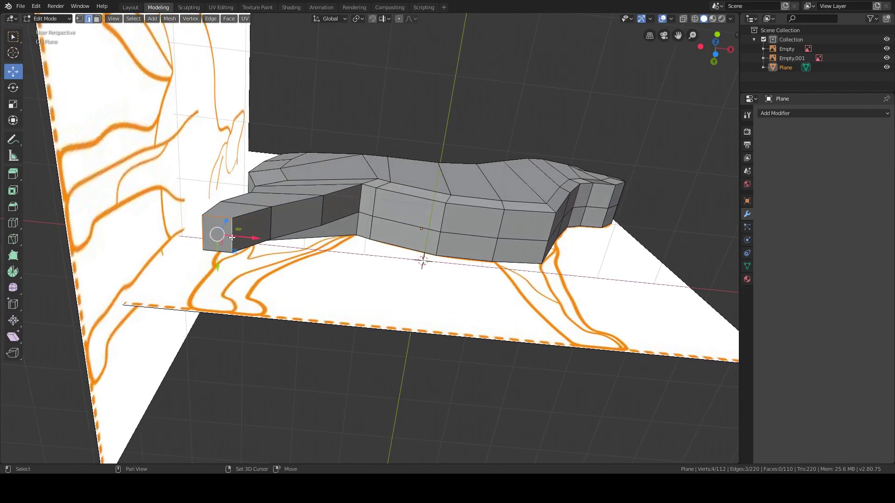
left_click(206, 254, "shift")
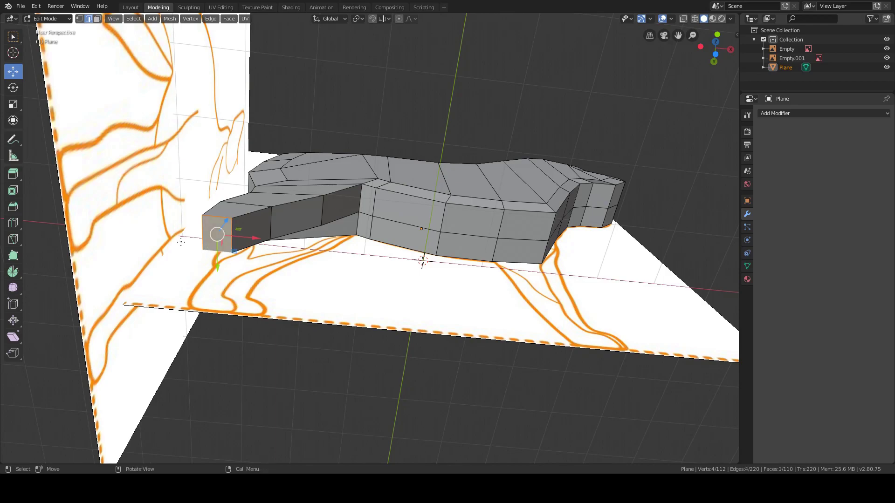
key("KP_1")
- Extrude a new lower hind-leg segment and move its edge onto the outline
key("e")
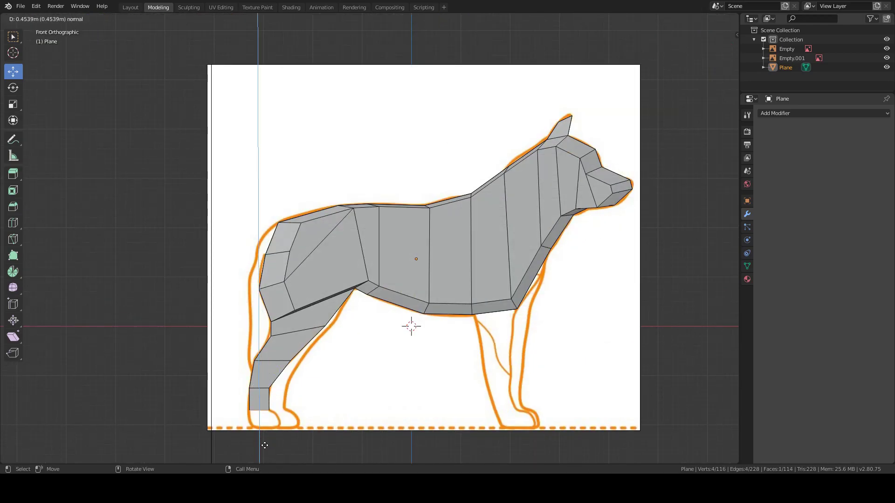
left_click(264, 445)
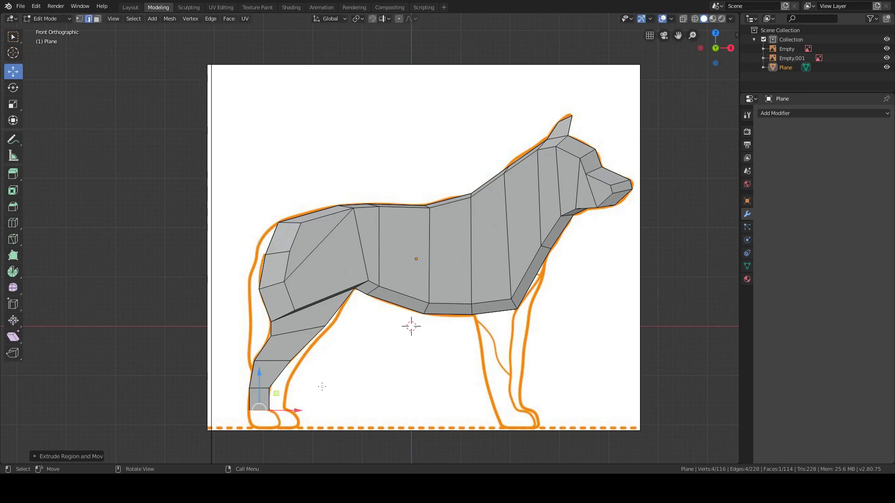
middle_click_drag(322, 386, 247, 401)
left_click(246, 407)
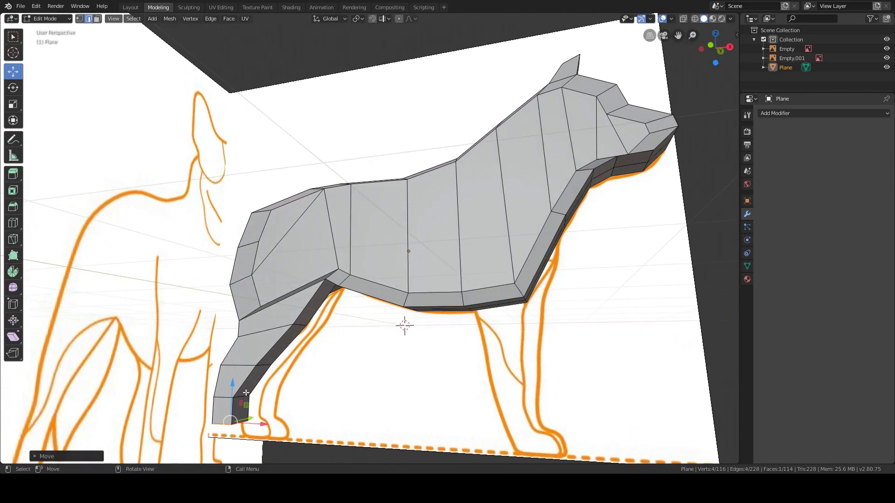
left_click(246, 393)
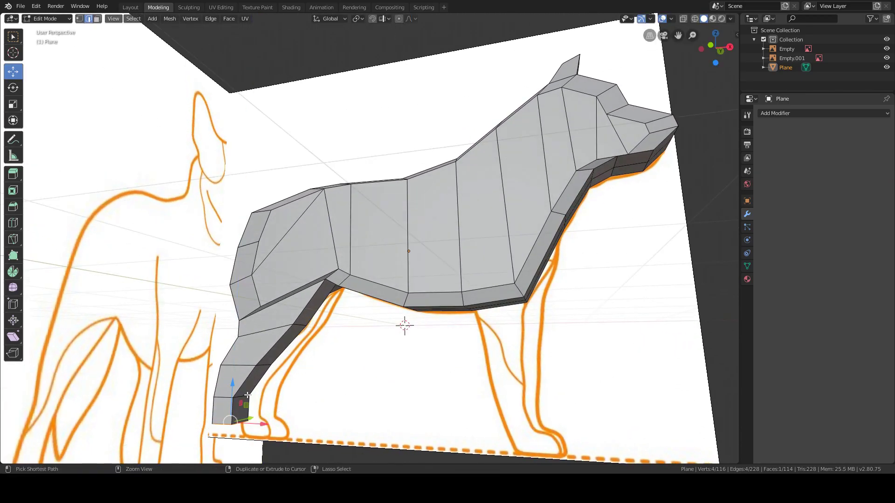
key("g")
left_click(277, 401)
key("KP_1")
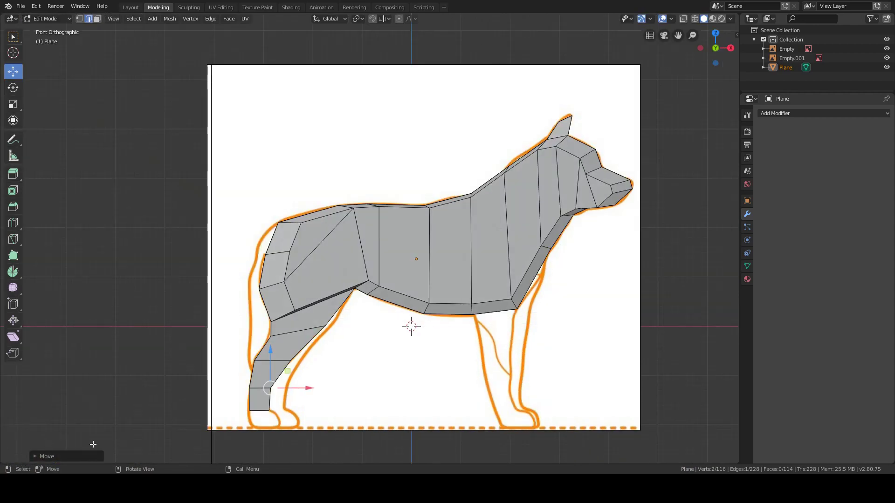
key("alt+a")
- Extrude the hind leg's end face down to the ground line
middle_click_drag(320, 418, 129, 130)
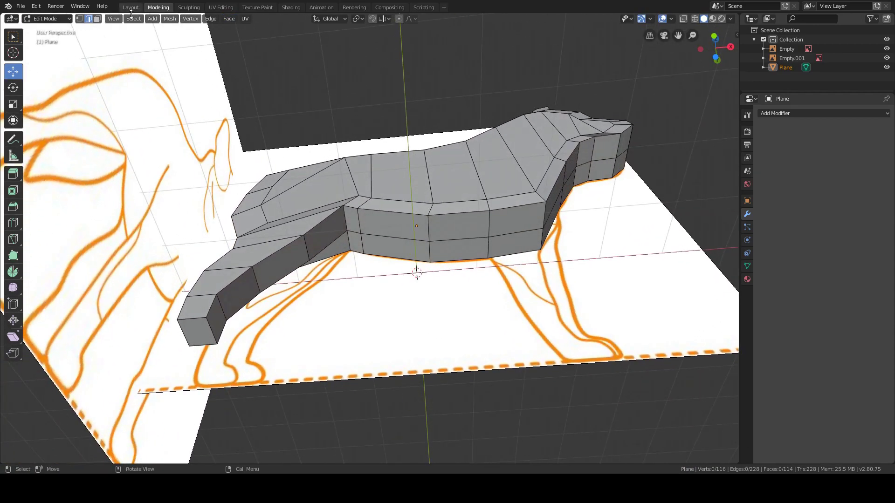
left_click(199, 331)
key("KP_1")
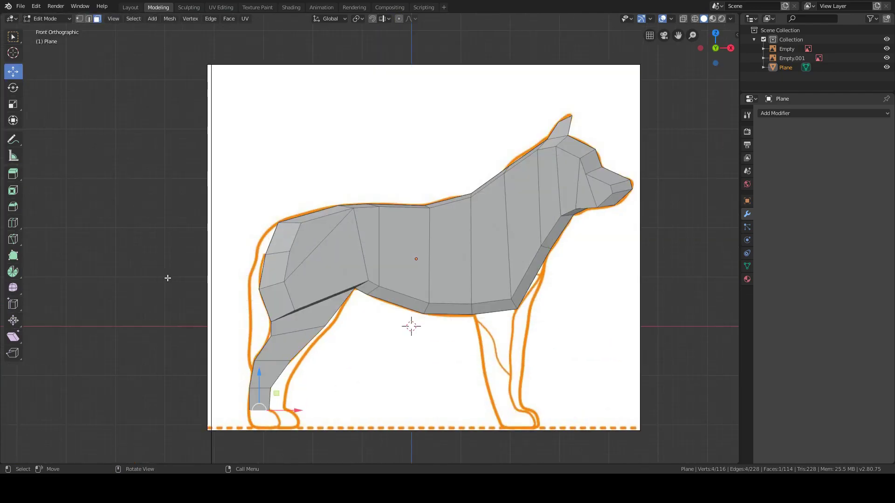
key("e")
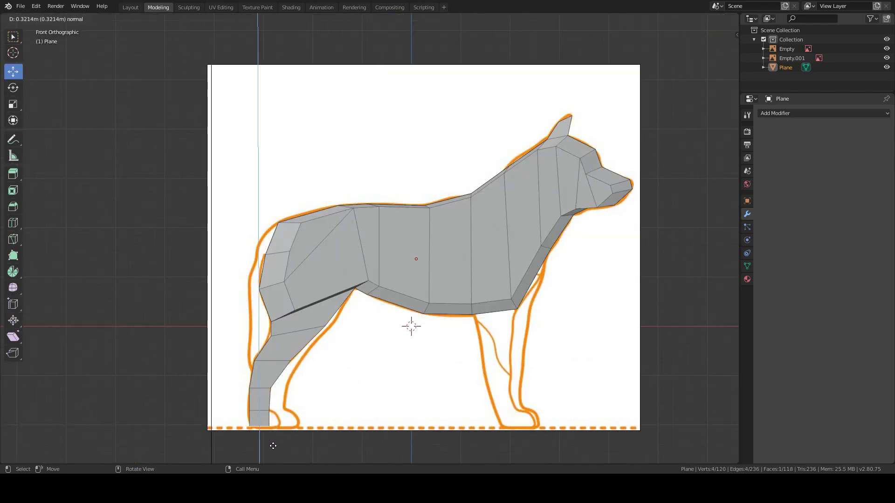
left_click(275, 447)
middle_click_drag(274, 447, 94, 28)
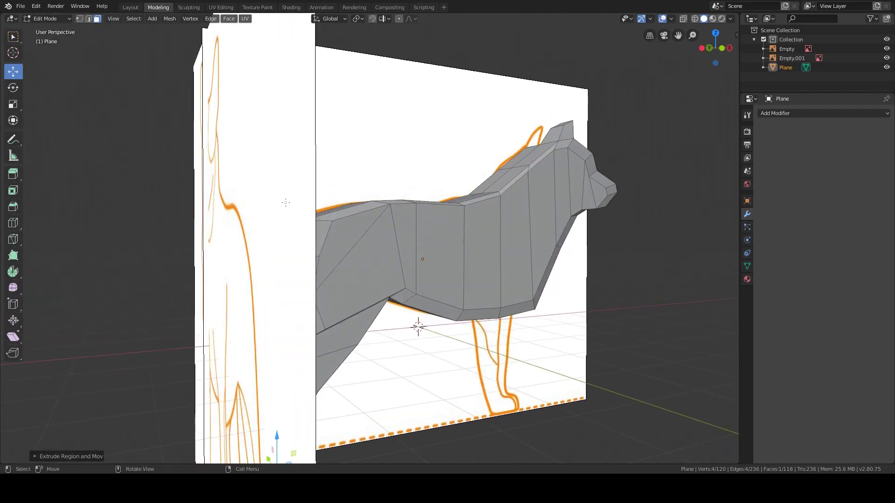
- In edge select, move the leg's bottom edge onto the reference outline
left_click(88, 19)
middle_click_drag(196, 419, 254, 444)
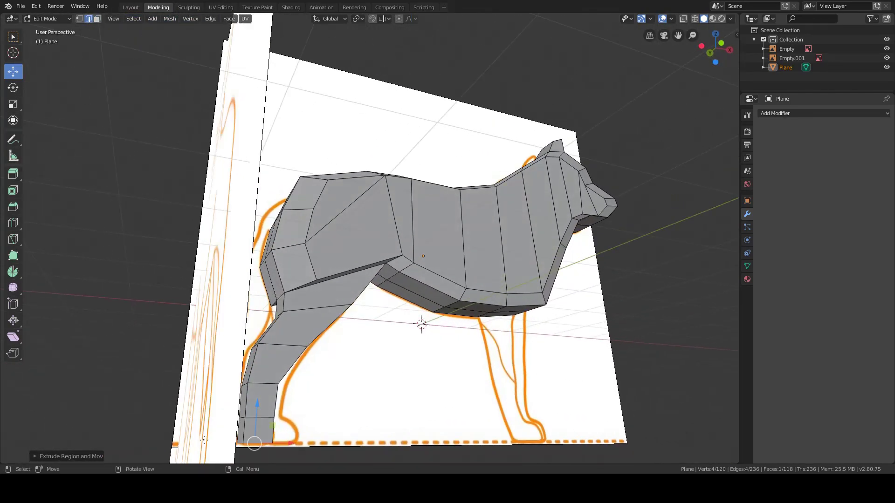
left_click(260, 421)
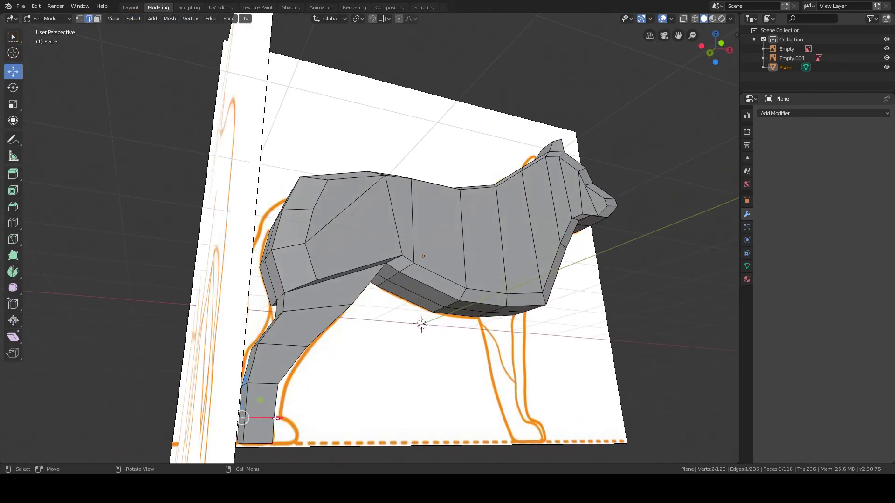
left_click_drag(241, 419, 235, 422)
mouse_move(235, 422)
middle_mouse_down()
mouse_move(321, 413)
mouse_move(266, 421)
mouse_move(296, 403)
mouse_move(225, 396)
middle_mouse_up()
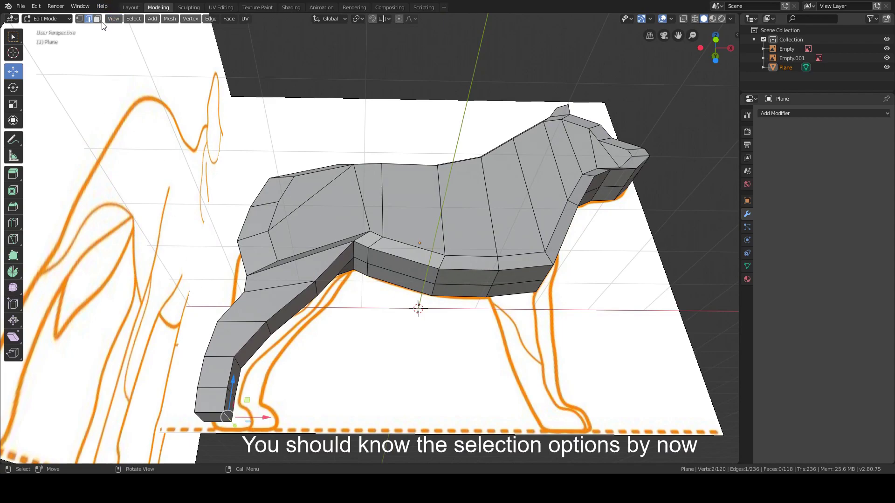
- Extrude the hind leg's end face into a paw, sliding it horizontally along X
key("3")
left_click(224, 409)
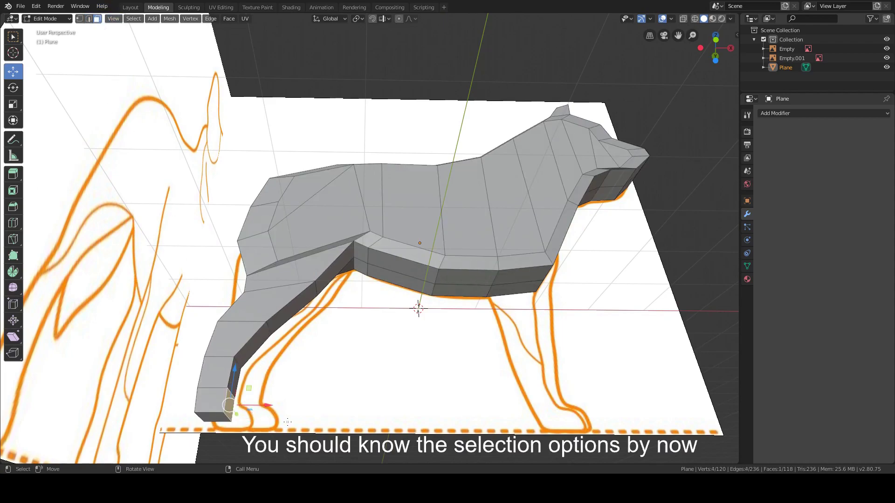
key("e")
left_click(306, 424)
key("KP_1")
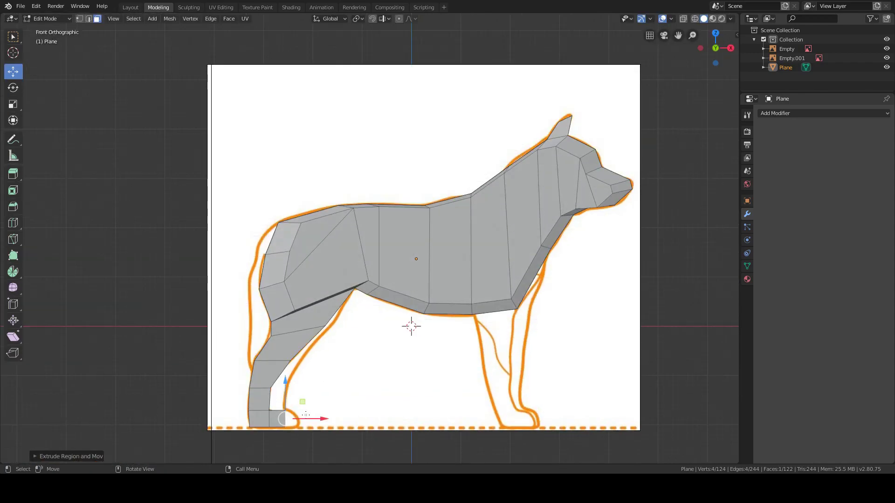
key("g")
key("x")
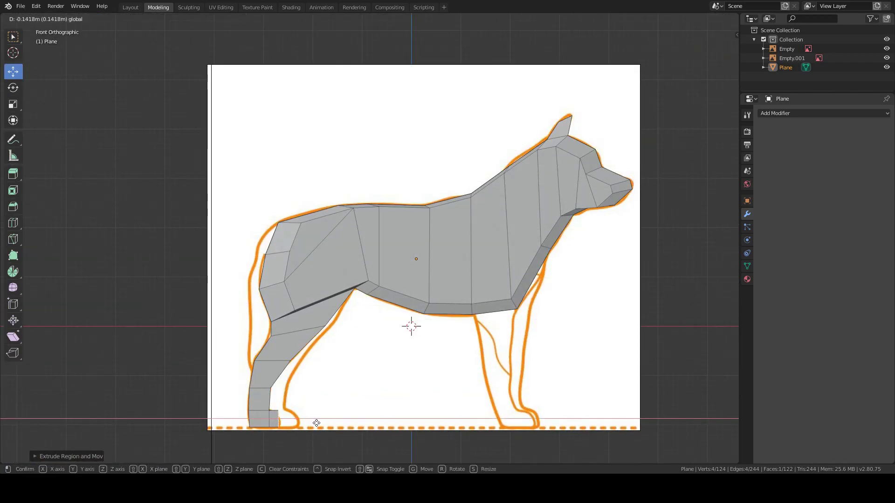
left_click(314, 423)
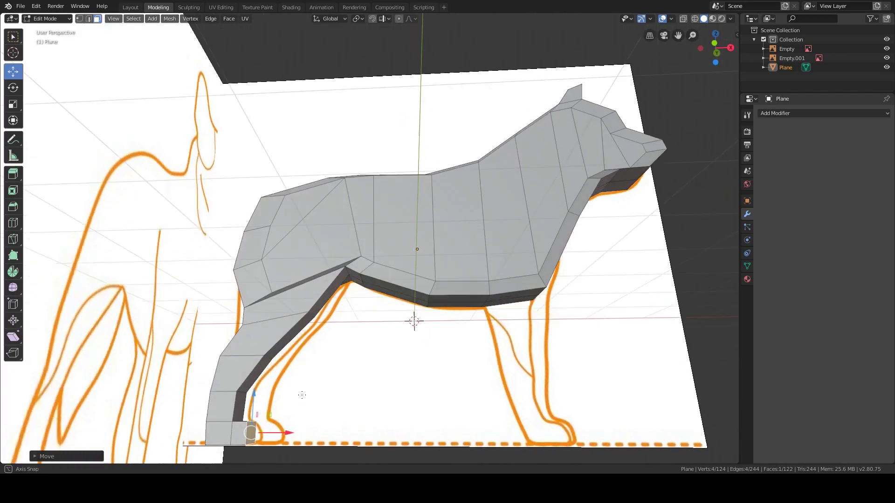
- Select the two top edges of the hind paw and lower them slightly
middle_click_drag(278, 434, 226, 369)
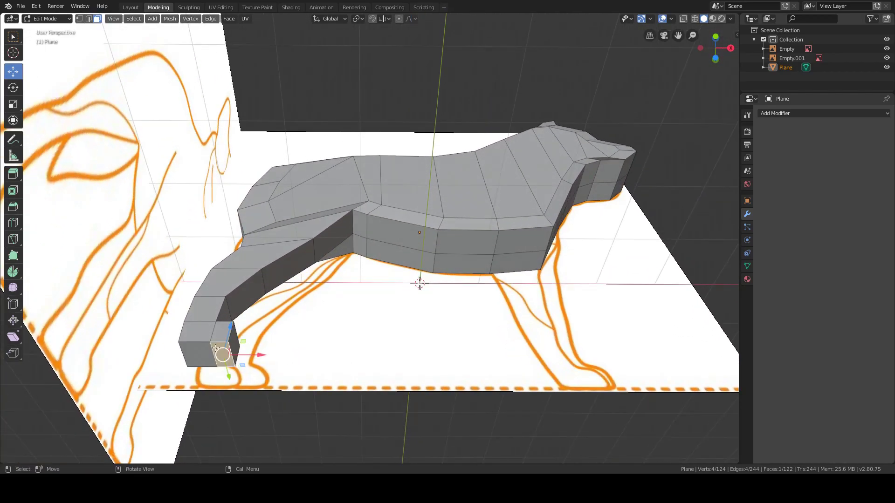
left_click(89, 19)
left_click(261, 282)
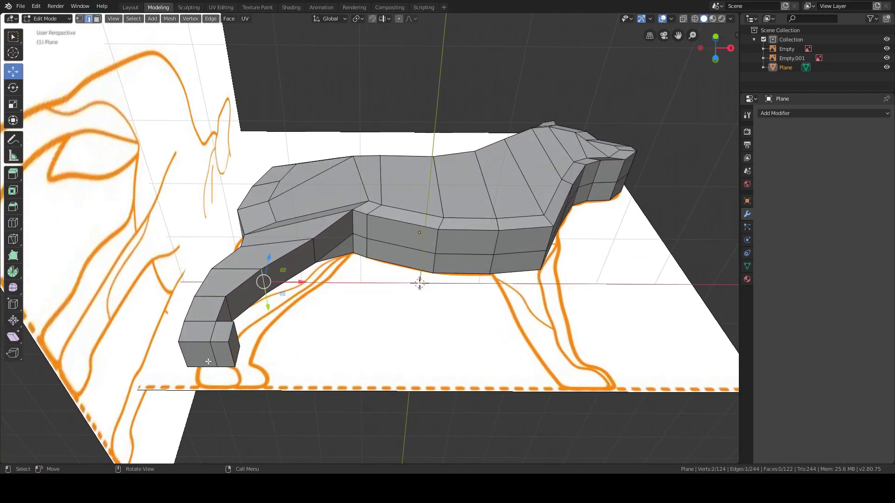
left_click(222, 353)
left_click_drag(222, 329, 255, 366)
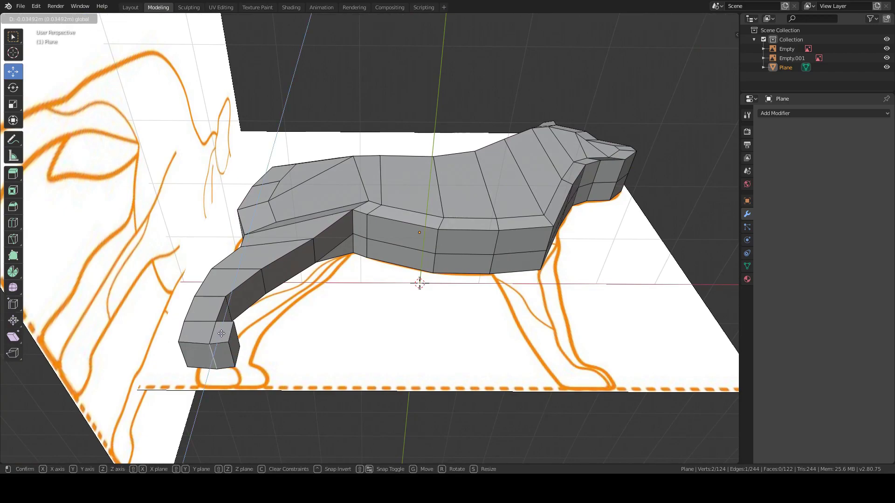
mouse_move(255, 367)
middle_mouse_down()
mouse_move(266, 414)
mouse_move(275, 402)
middle_mouse_up()
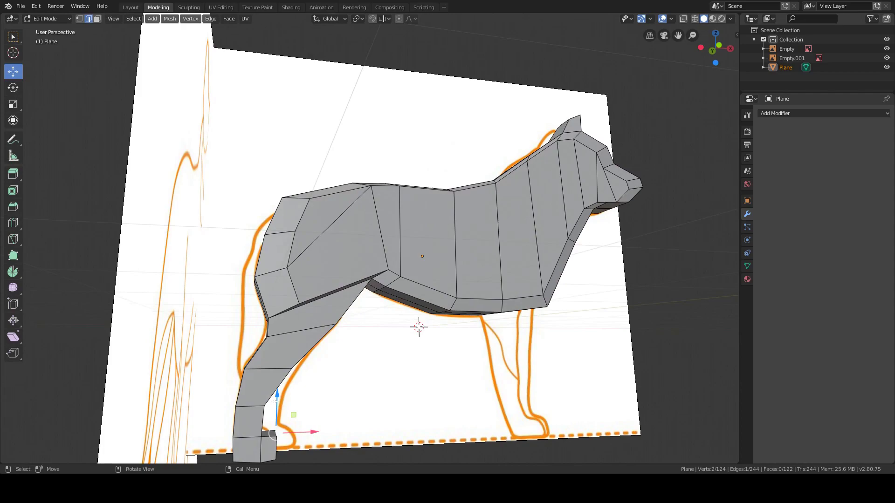
- In side view, nudge the paw vertices up and left onto the ground line, then inspect
key("KP_1")
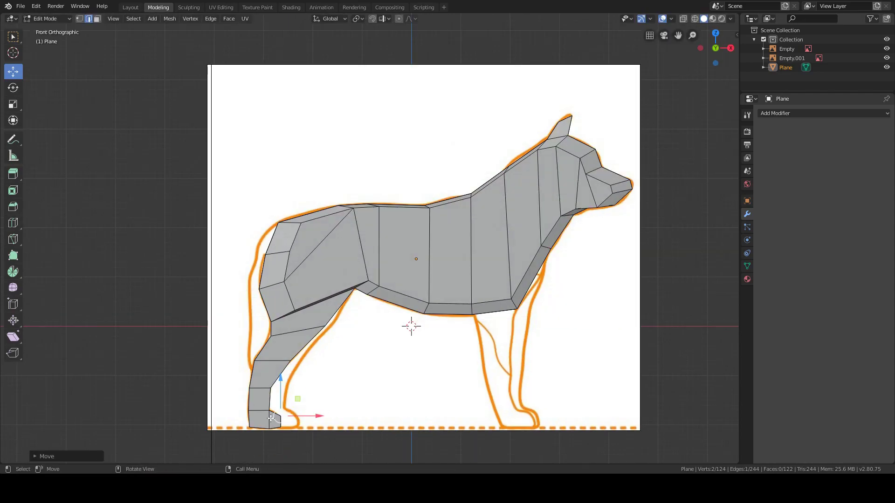
left_click_drag(280, 387, 279, 386)
left_click_drag(312, 415, 309, 413)
key("alt+a")
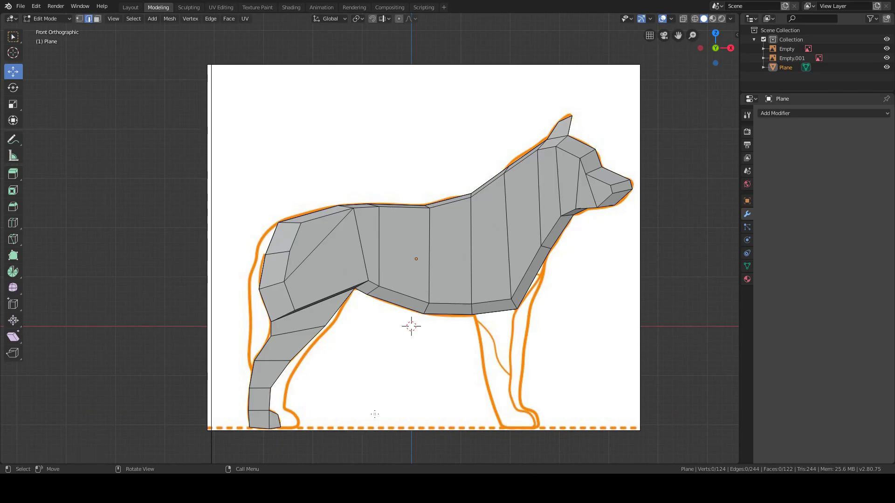
mouse_move(388, 409)
middle_mouse_down()
mouse_move(310, 340)
mouse_move(302, 280)
mouse_move(437, 410)
middle_mouse_up()
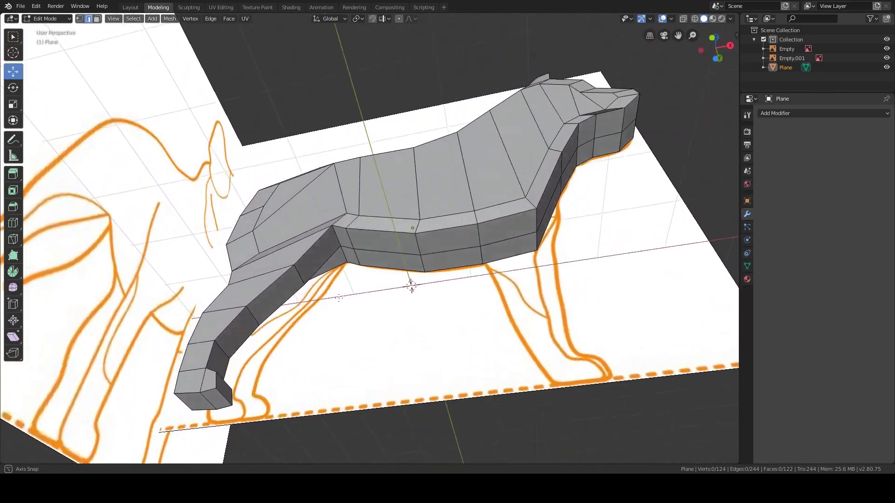
key("KP_1")
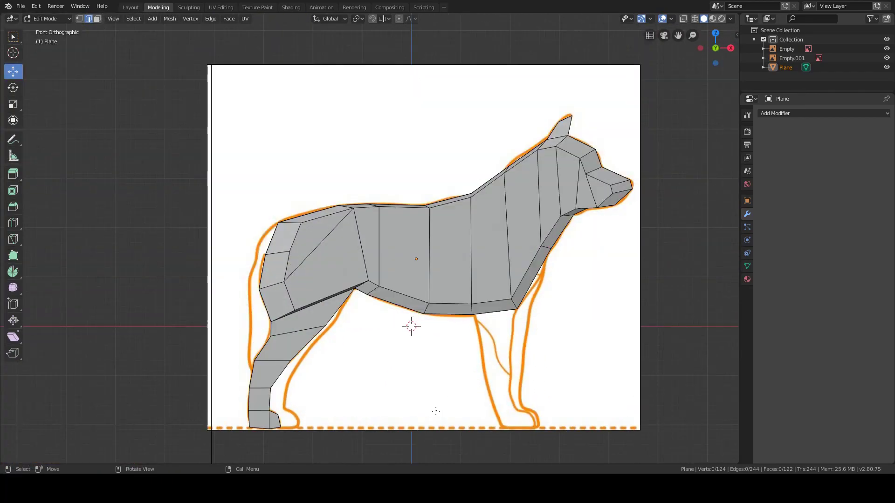
- Extrude the chest face down into an upper front leg and scale it narrower
middle_click_drag(560, 289, 503, 227)
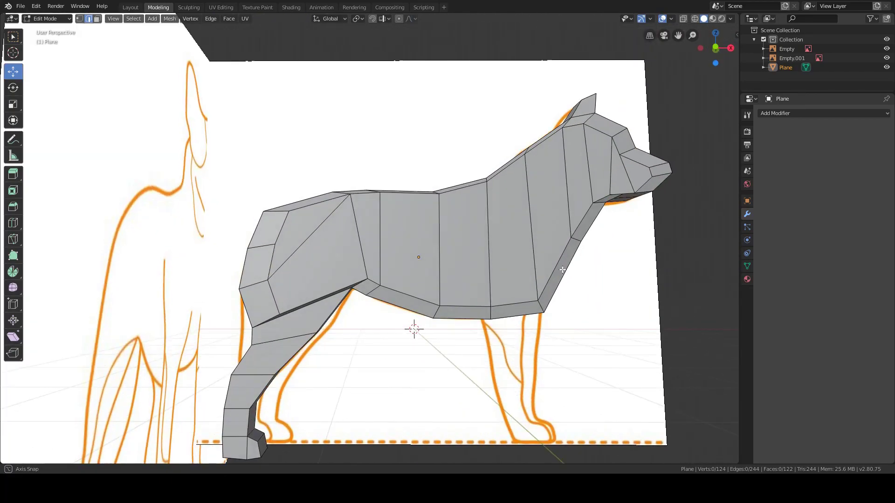
left_click(503, 227)
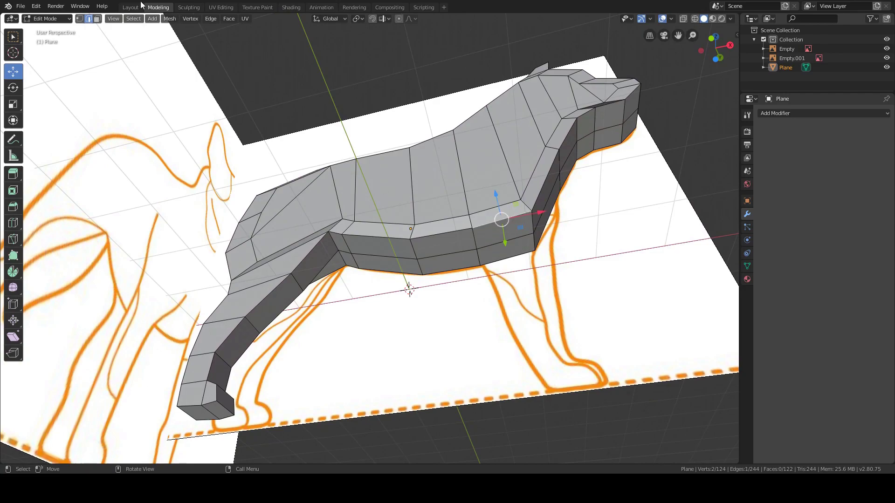
left_click(96, 19)
left_click(516, 230)
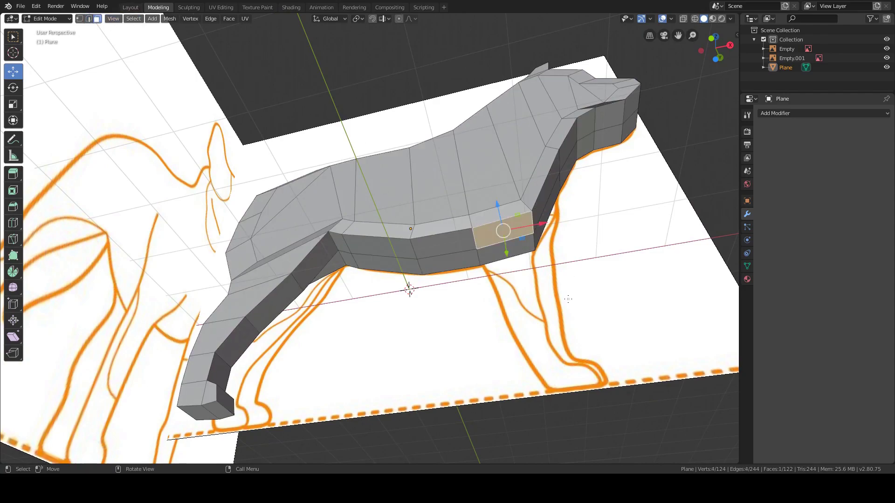
key("KP_1")
key("e")
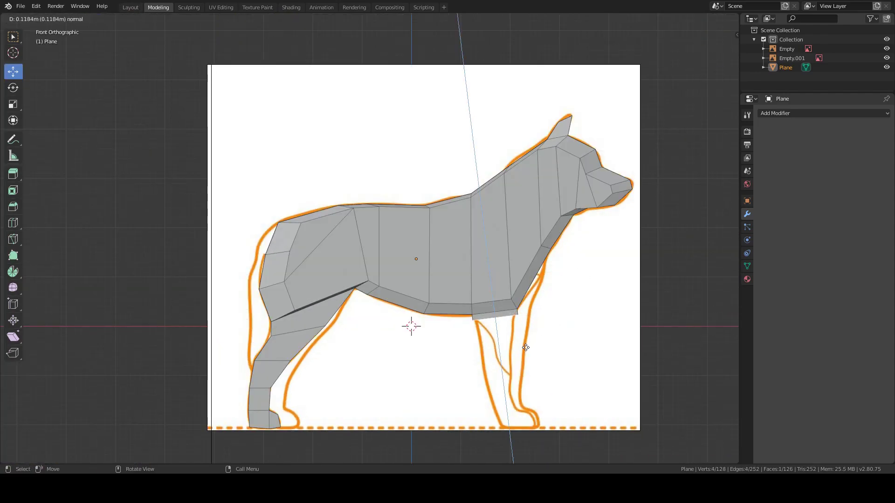
left_click(522, 385)
left_click_drag(540, 356, 536, 356)
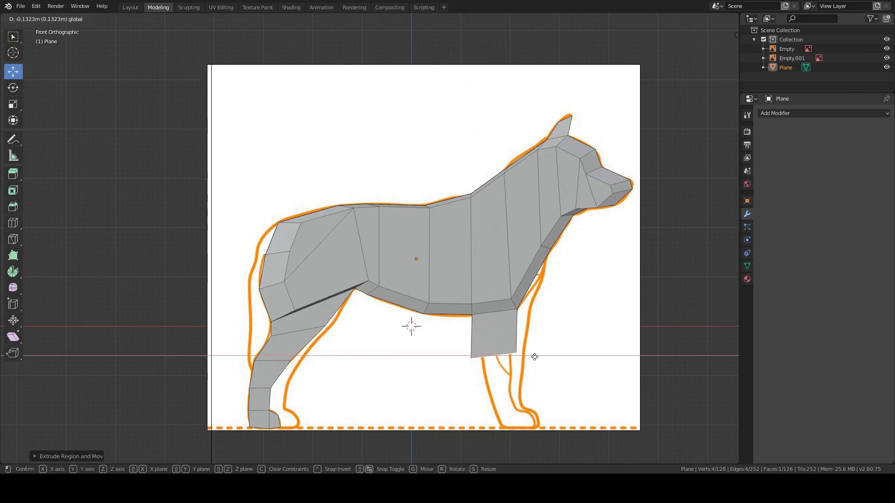
key("s")
left_click(540, 365)
middle_click_drag(539, 365, 466, 323)
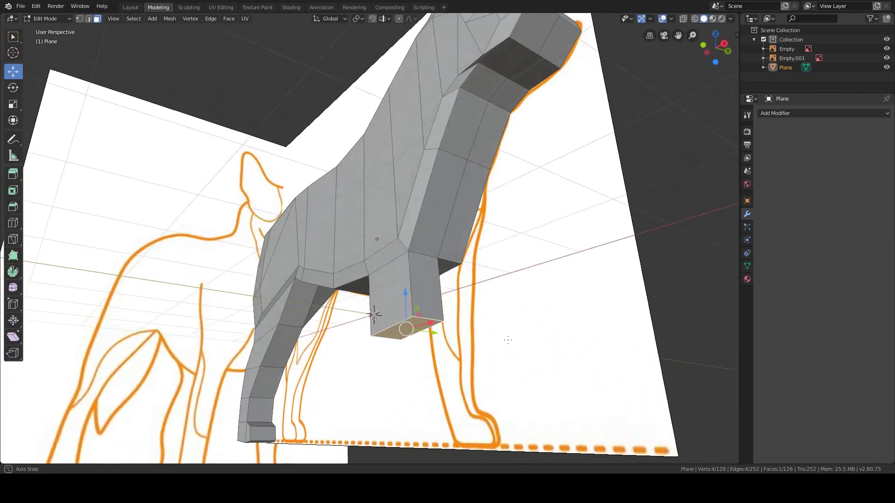
middle_click_drag(466, 323, 436, 250)
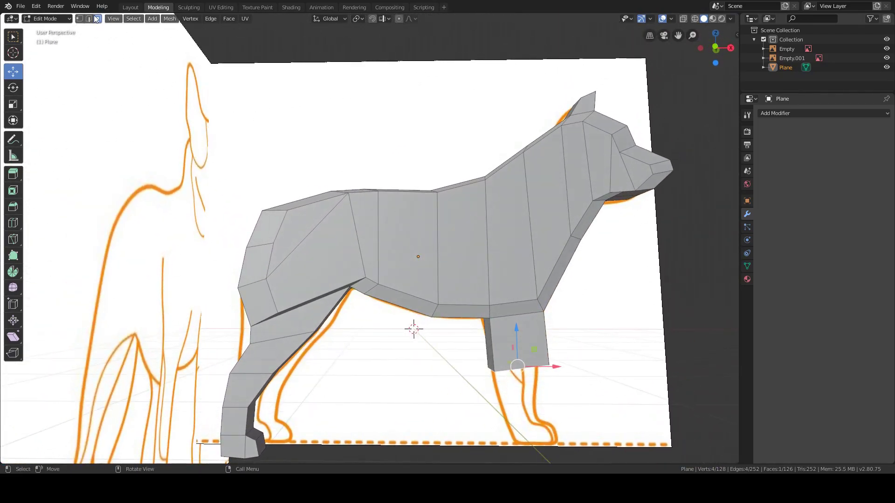
- Slide the upper front leg's bottom edge sideways to match the reference outline
left_click(88, 19)
key("alt+a")
middle_click_drag(466, 187, 535, 229)
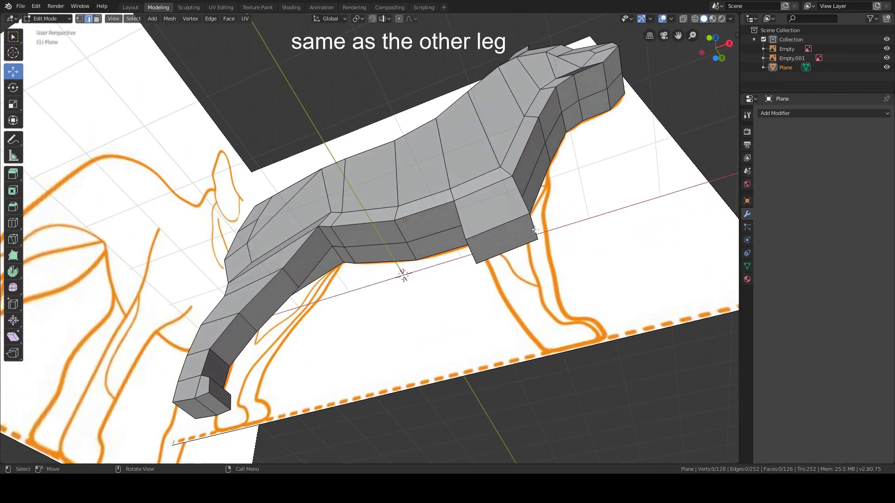
left_click(535, 230)
key("KP_1")
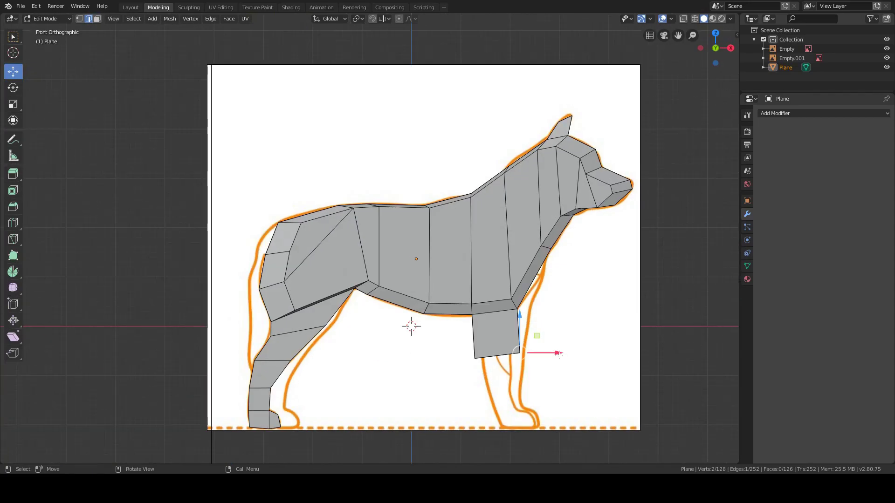
left_click_drag(559, 355, 550, 359)
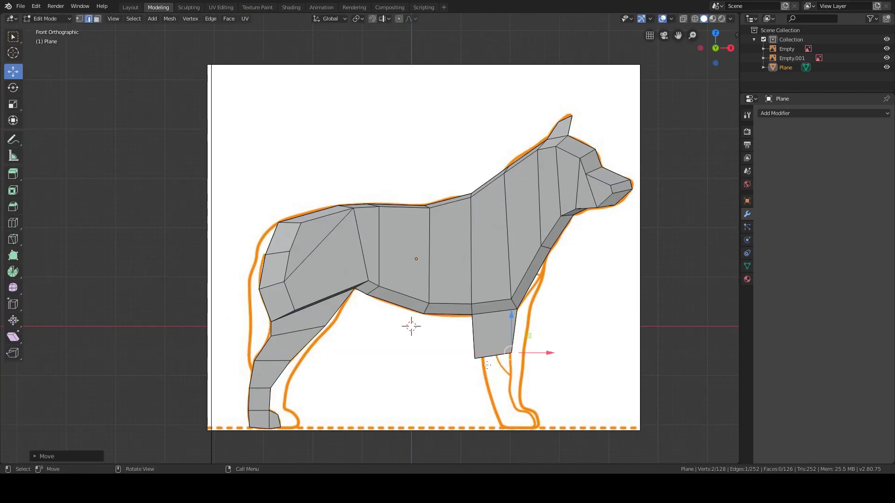
middle_click_drag(550, 359, 499, 359)
key("KP_1")
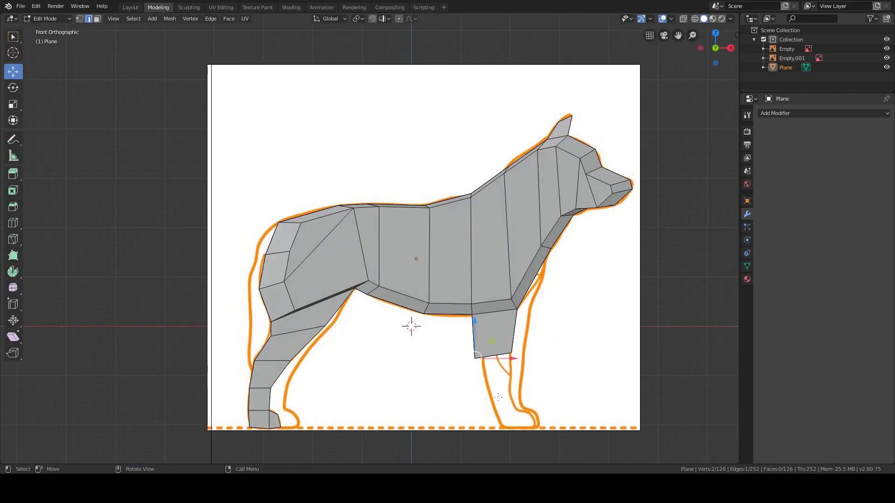
left_click_drag(508, 358, 517, 357)
- Extrude the leg's bottom face down into a second segment, shifted slightly sideways
middle_click_drag(537, 355, 542, 285)
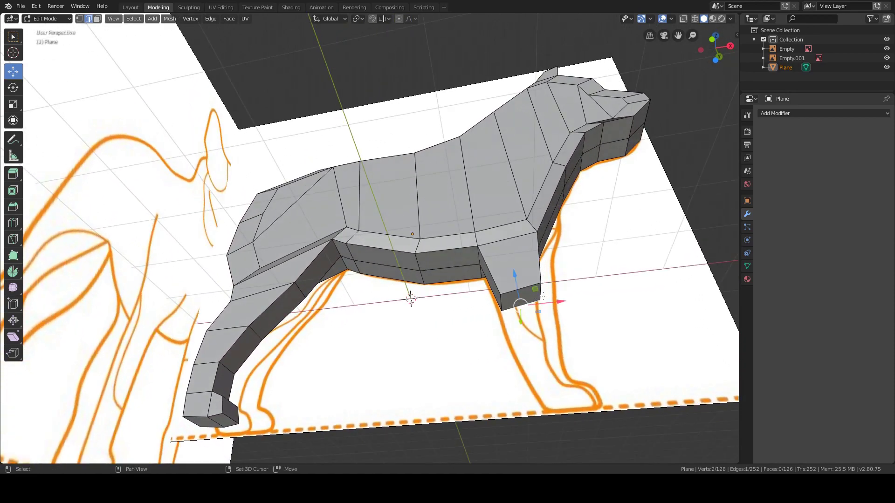
left_click(520, 291, "shift")
key("KP_1")
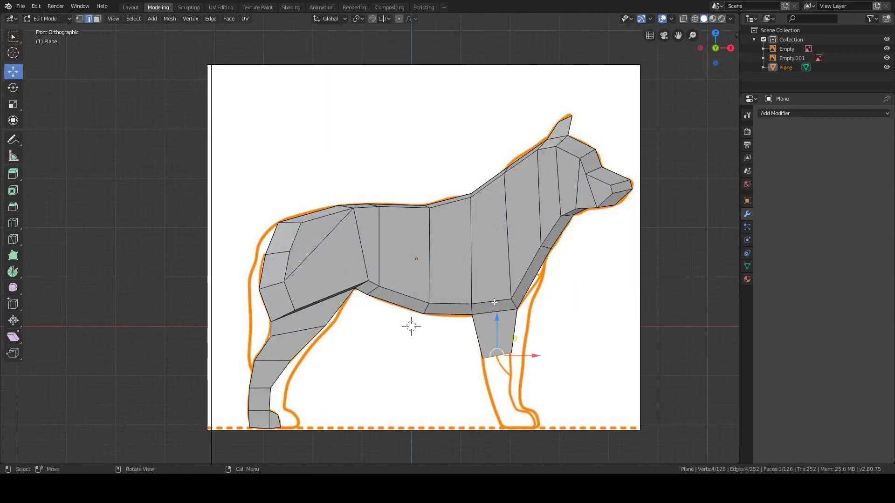
key("e")
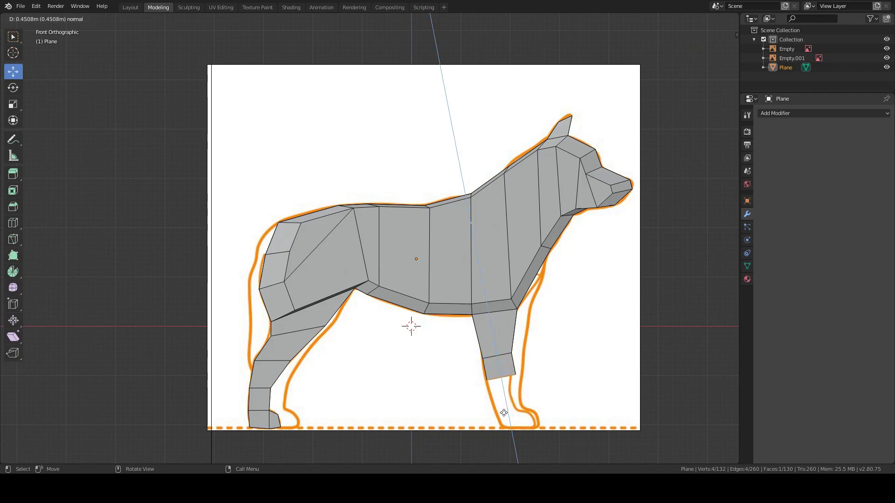
left_click(532, 379)
left_click_drag(532, 379, 529, 381)
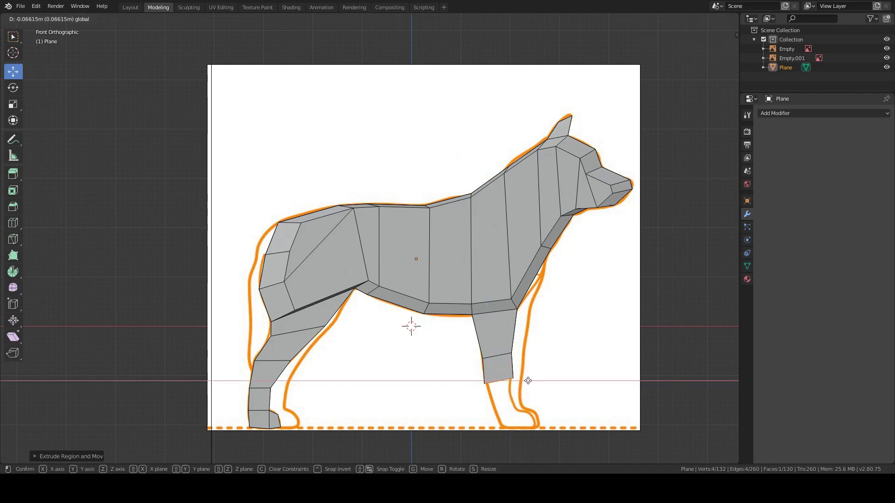
left_click(529, 381)
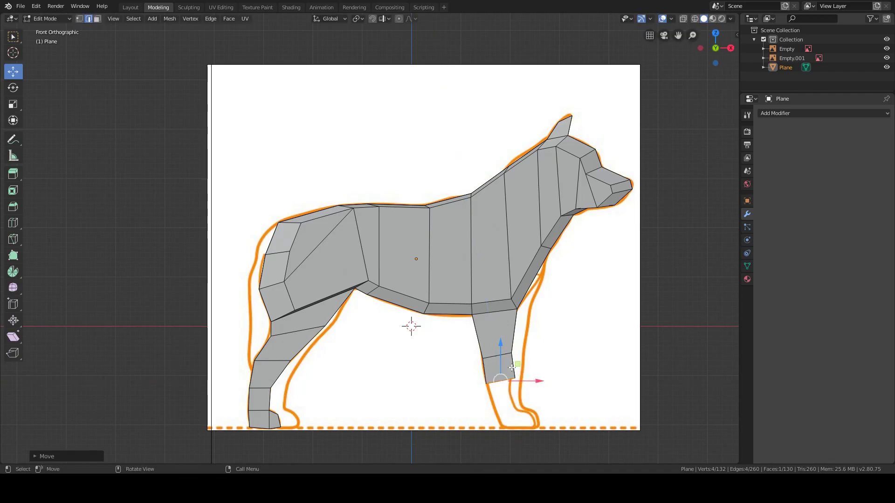
left_click(542, 384)
- Shift the front leg's foot edges left to follow the outline
middle_click_drag(542, 384, 529, 350)
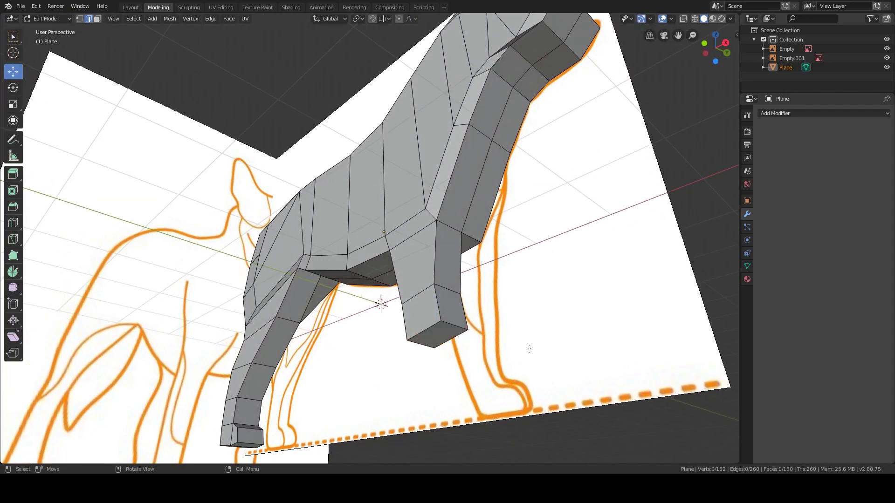
left_click(454, 323)
key("KP_1")
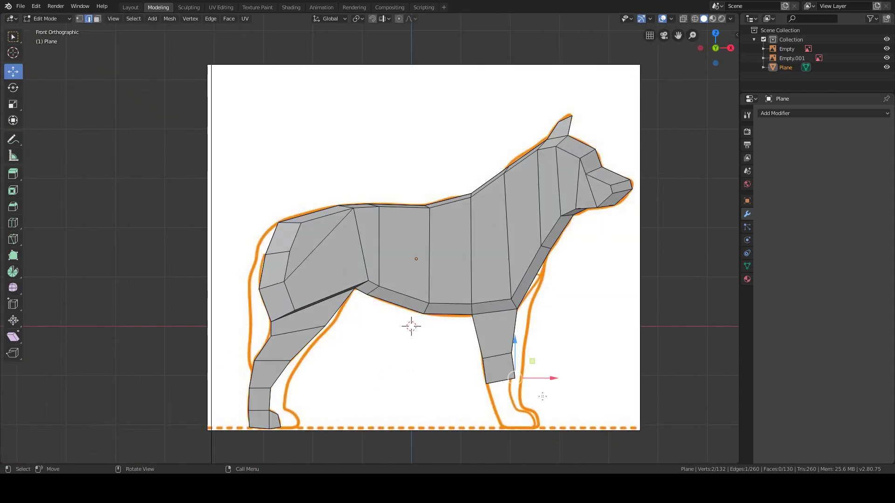
left_click_drag(553, 378, 550, 379)
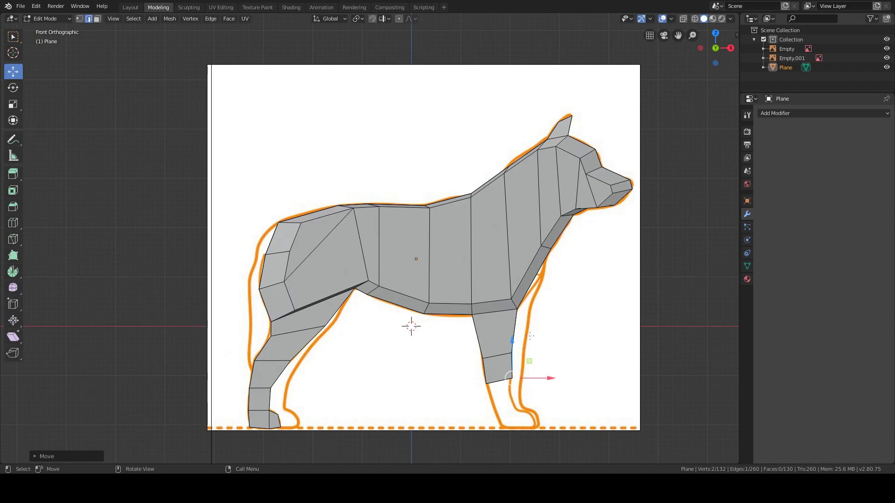
left_click(597, 358)
middle_click_drag(598, 357, 523, 353)
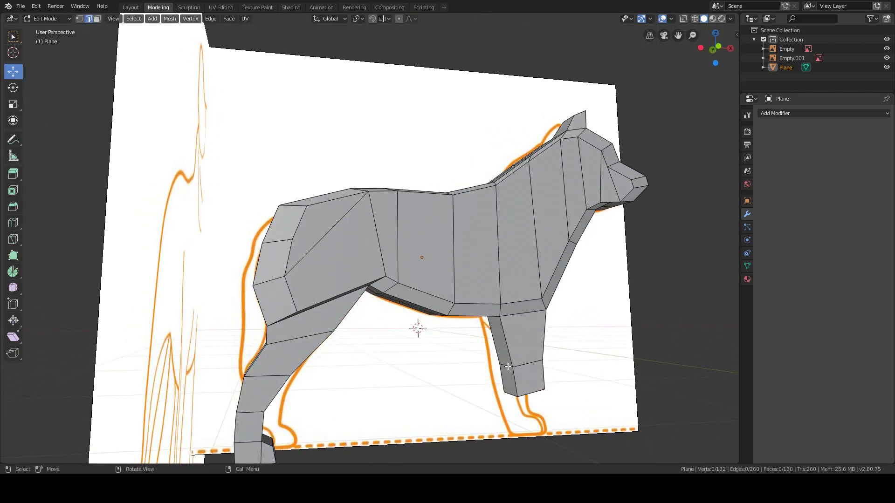
key("KP_1")
left_click_drag(540, 370, 529, 371)
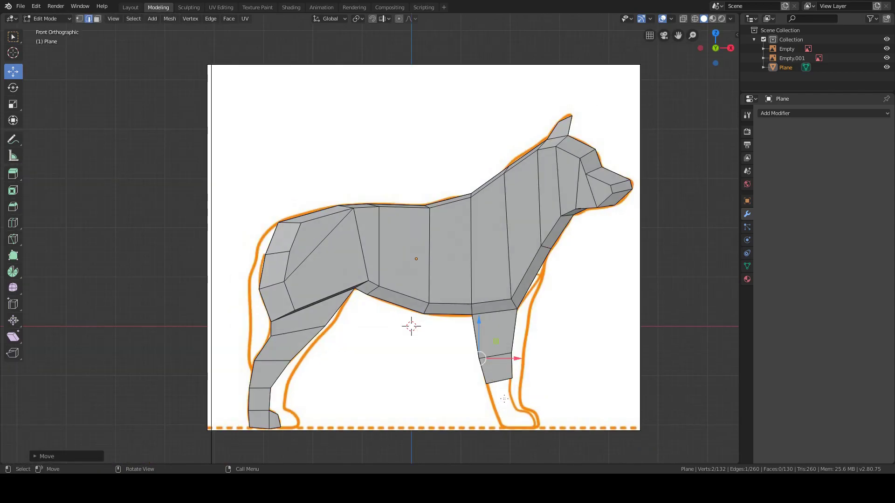
- Add the opposite foot edge and fill a face across the leg's lower end
mouse_move(529, 372)
middle_mouse_down()
mouse_move(541, 374)
mouse_move(380, 296)
middle_mouse_up()
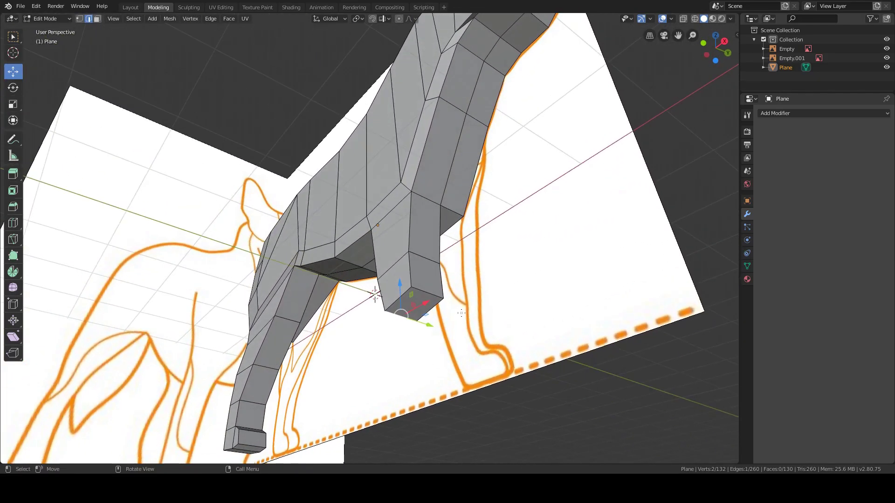
left_click(399, 297, "shift")
key("f")
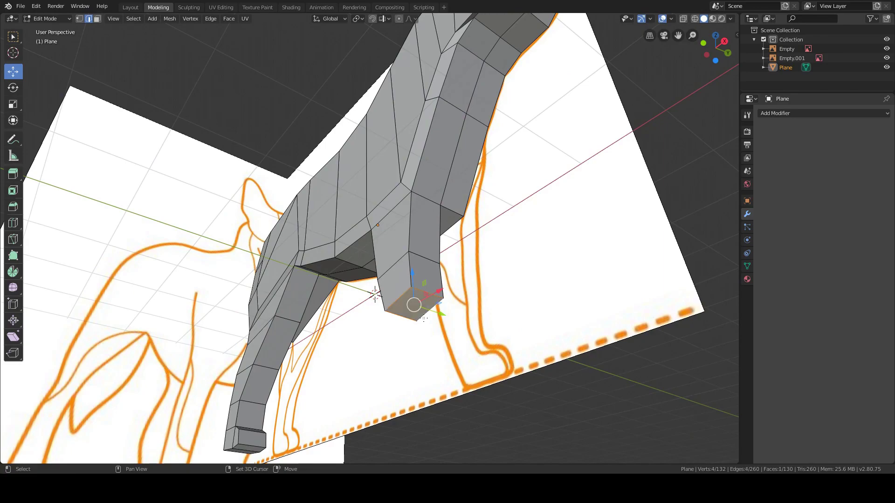
key("KP_1")
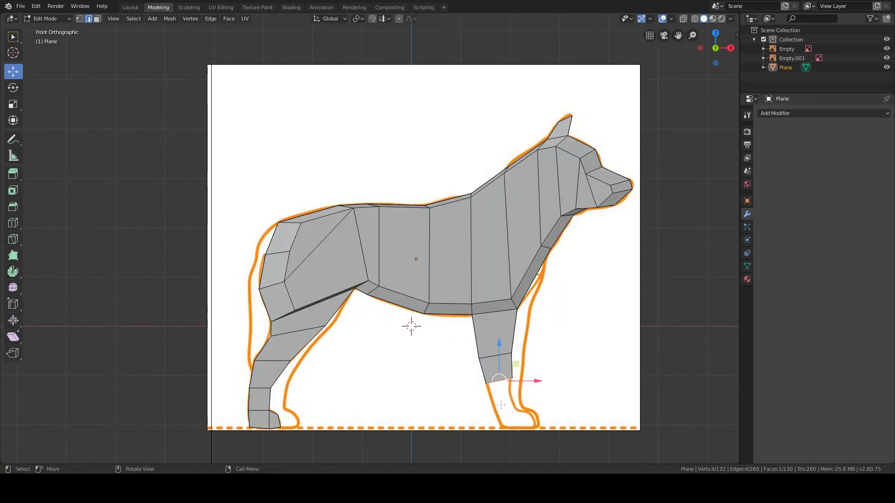
- Extrude the front leg's foot face down and slide one edge to fit the outline
key("e")
left_click(507, 416)
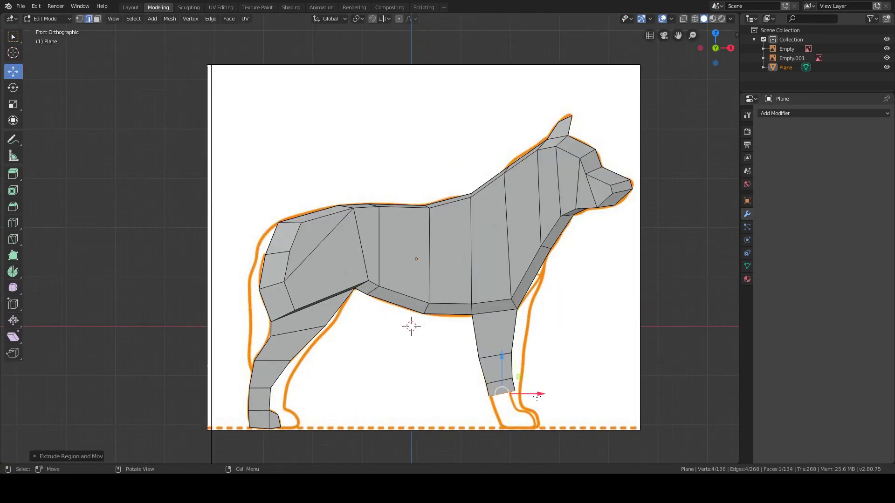
middle_click_drag(566, 403, 488, 352)
left_click(488, 351)
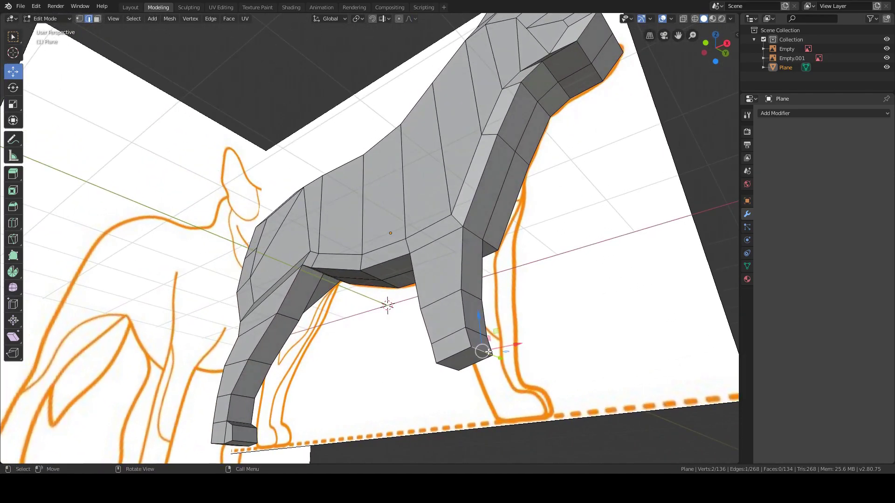
left_click_drag(519, 343, 515, 347)
key("KP_1")
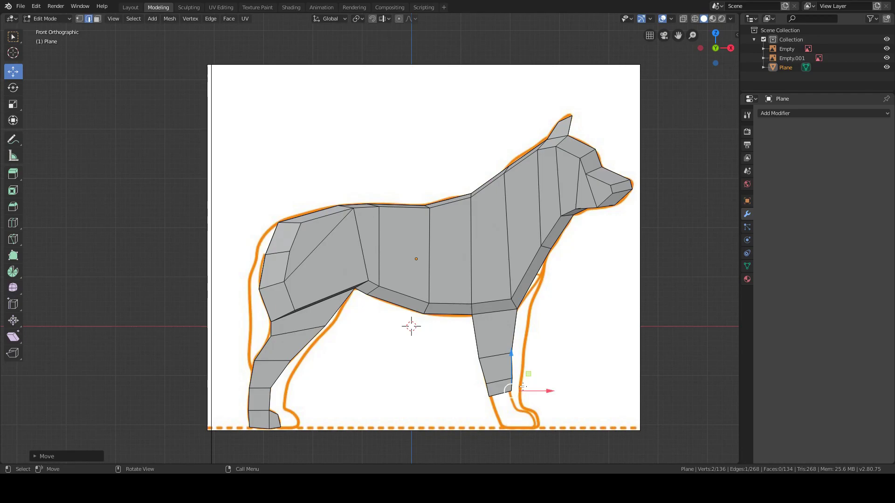
- Select the front leg's end face and extrude it further down
mouse_move(497, 401)
middle_mouse_down()
mouse_move(456, 326)
mouse_move(419, 289)
middle_mouse_up()
left_click(543, 255, "shift")
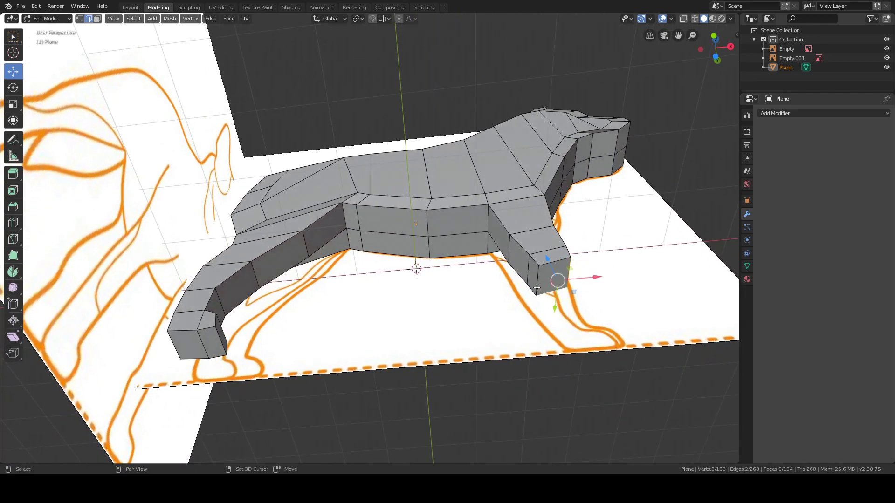
left_click(559, 292, "shift")
key("KP_1")
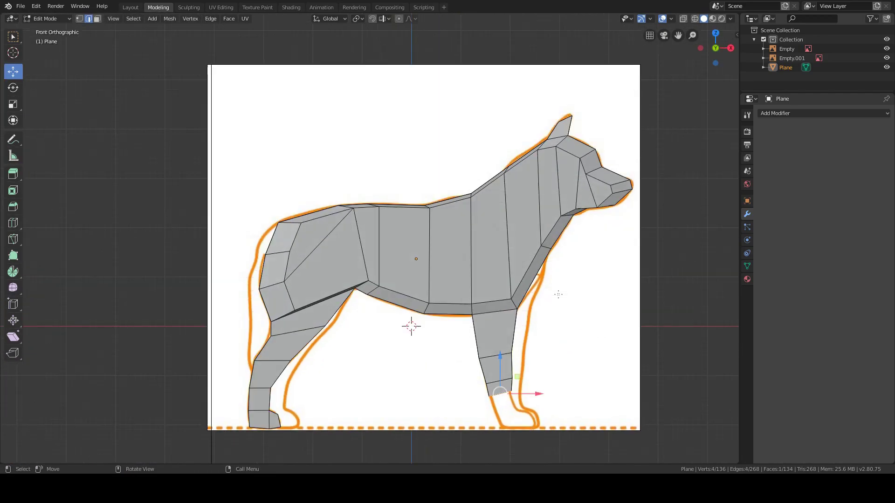
key("e")
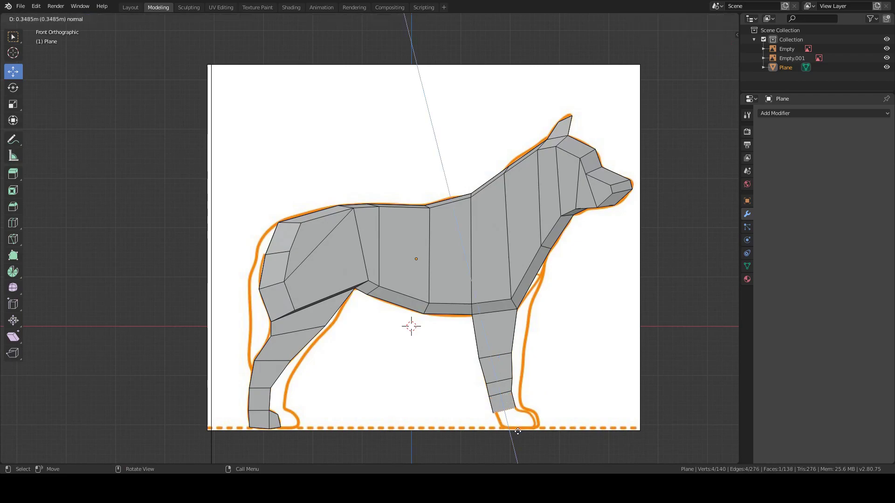
left_click(525, 431)
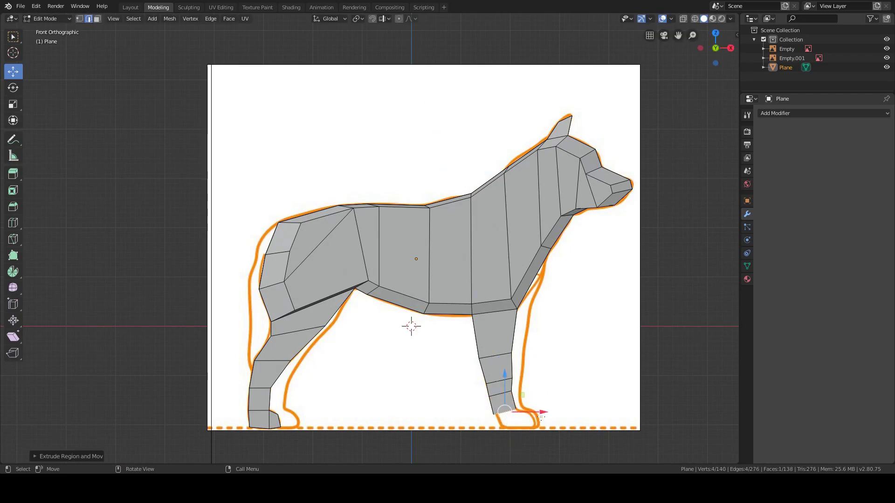
- Nudge the new segment's edge into place and select its end face for extruding
left_click(556, 395)
middle_click_drag(555, 396, 557, 352)
left_click(553, 362)
left_click_drag(578, 364, 582, 364)
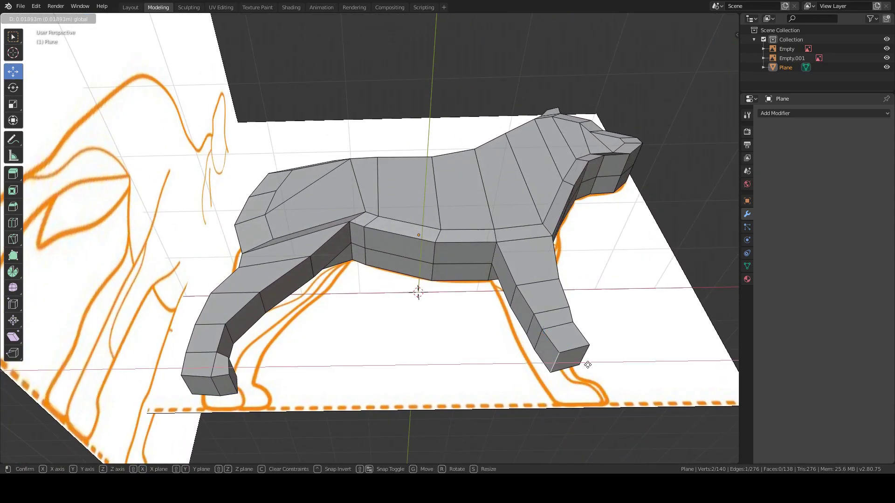
key("KP_1")
middle_click_drag(504, 395, 559, 177)
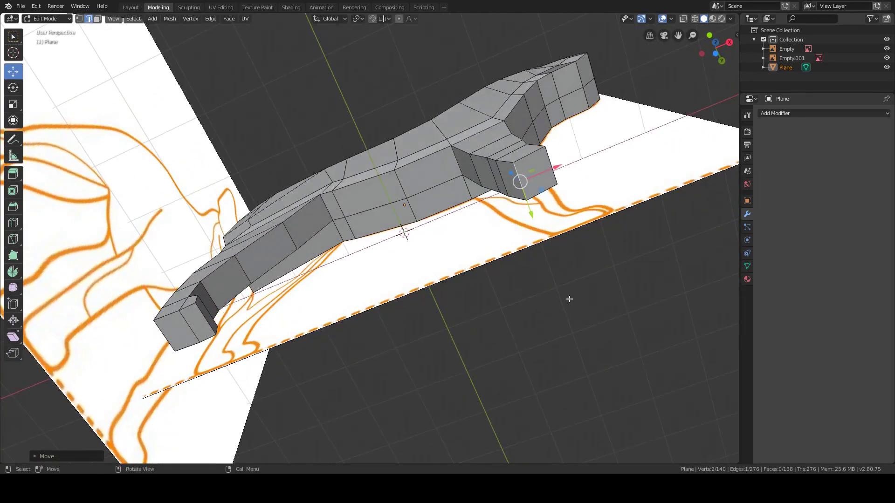
left_click(559, 177, "shift")
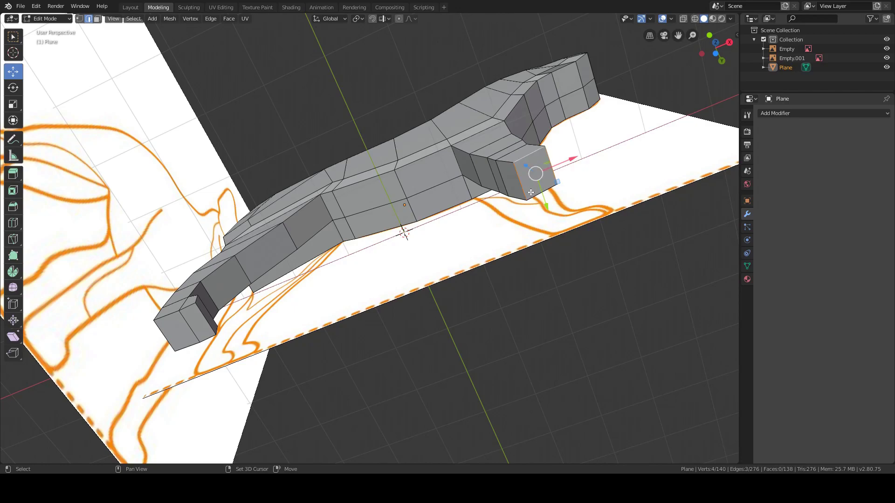
left_click(531, 193, "shift")
key("KP_1")
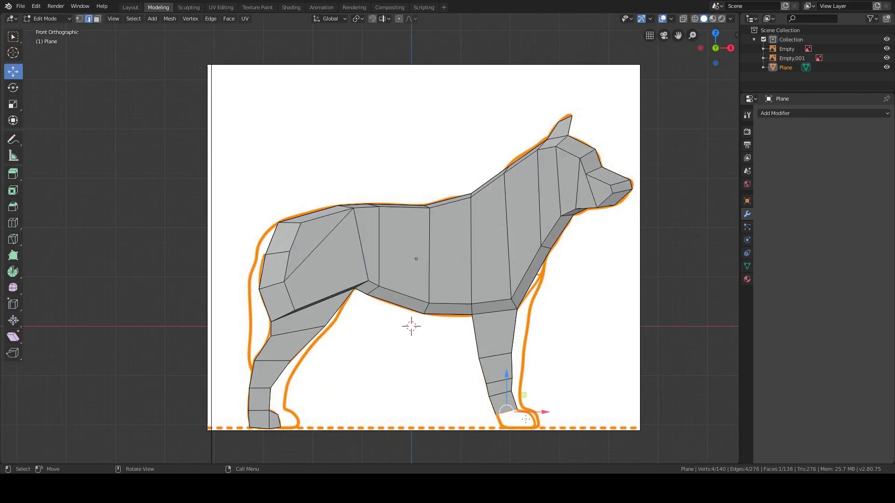
- Extrude the front leg down to the ground line and adjust the foot face and edge
key("e")
left_click(527, 439)
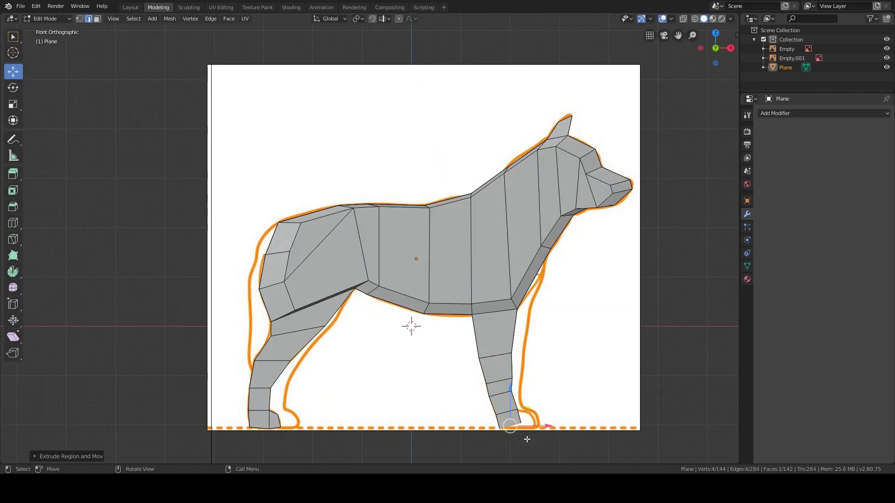
key("g")
left_click(543, 422)
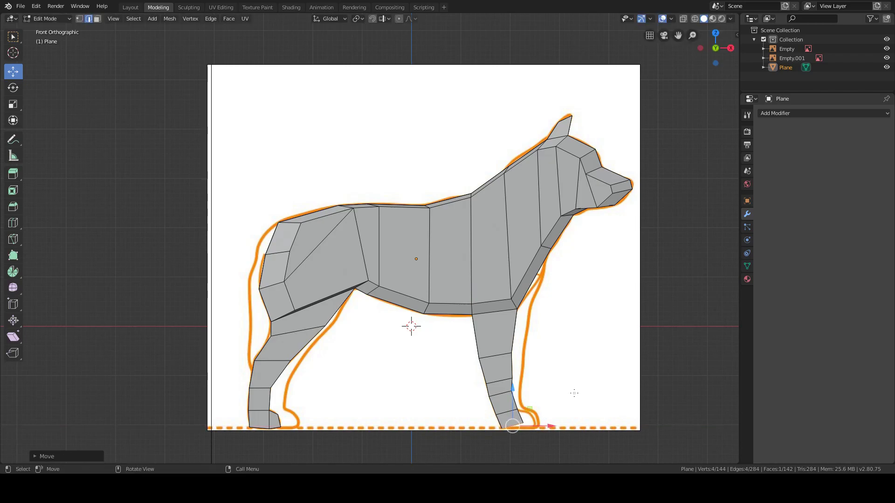
middle_click_drag(574, 393, 515, 381)
left_click(541, 380)
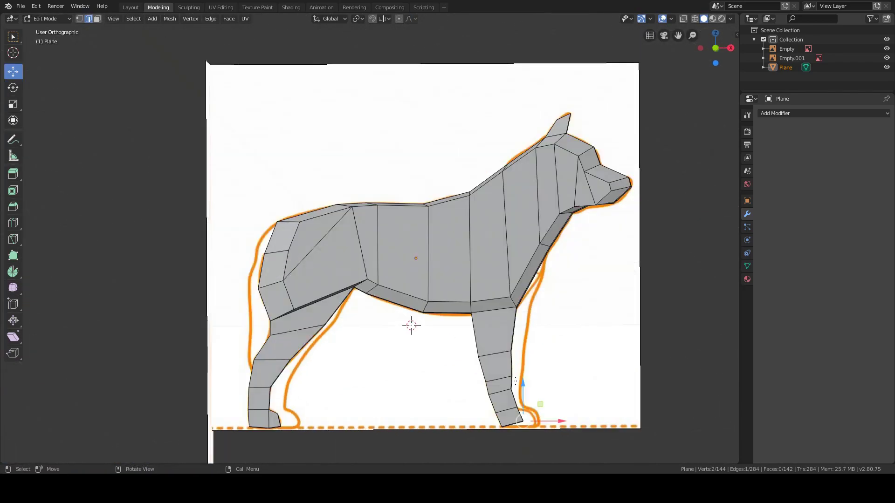
key("KP_1")
left_click_drag(524, 394, 523, 397)
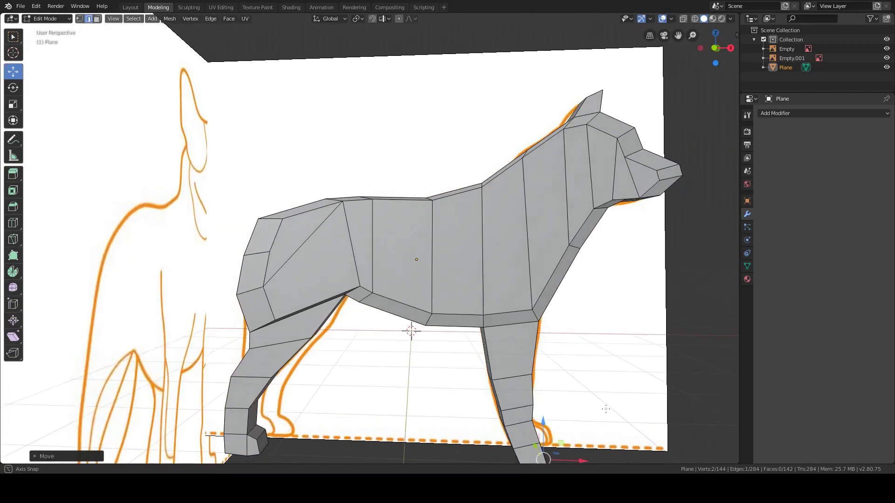
- Select the foot's front face, extrude it forward into a paw, and raise it vertically
middle_click_drag(523, 398, 425, 369)
left_click(425, 369, "shift")
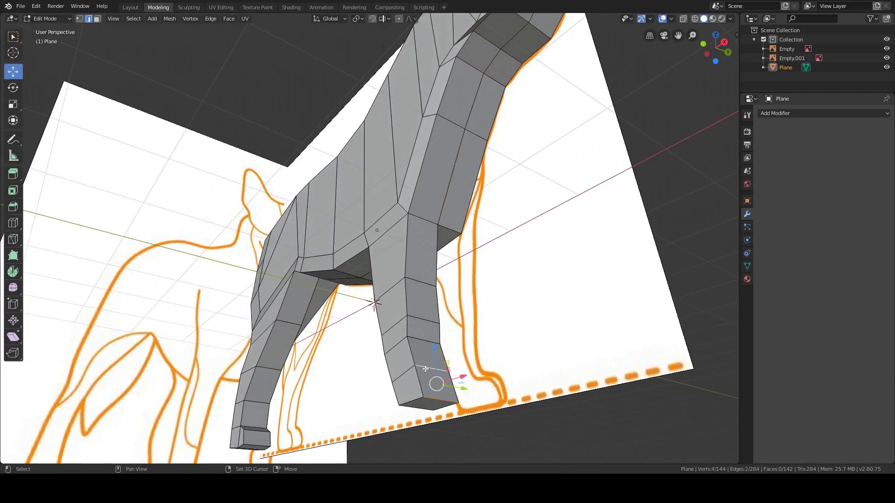
left_click(437, 389, "shift")
left_click(459, 399, "shift")
key("KP_1")
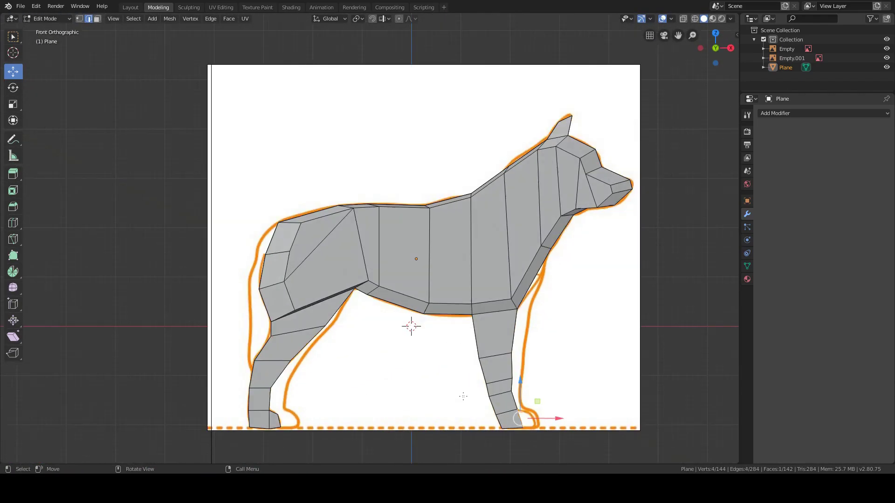
key("e")
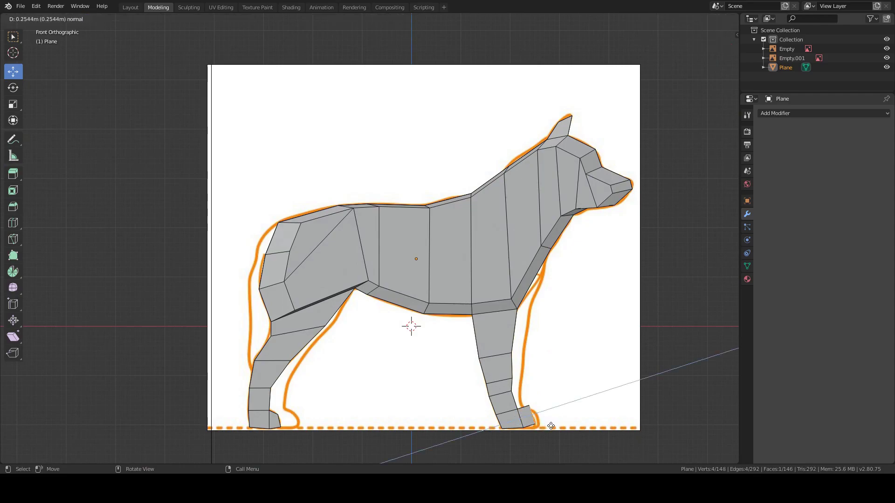
left_click(538, 427)
key("g")
key("z")
left_click(536, 390)
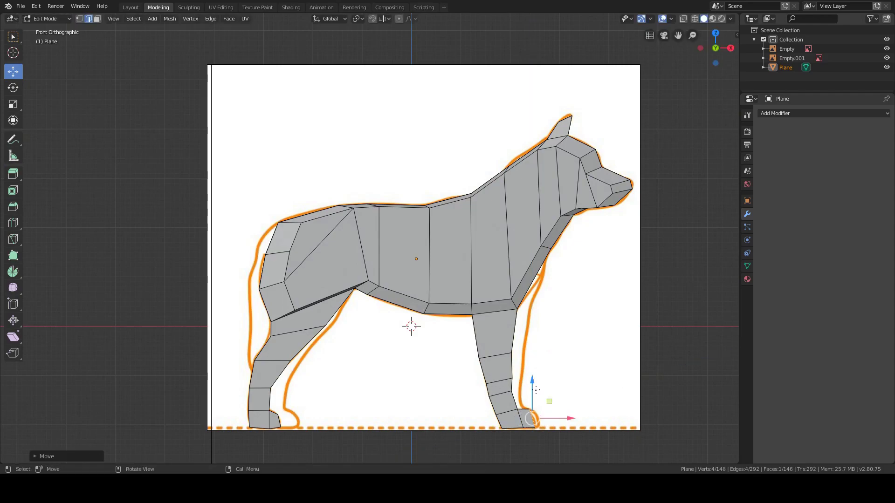
- Reposition one paw edge in side view to shape the paw
left_click_drag(561, 419, 564, 419)
left_click(536, 419)
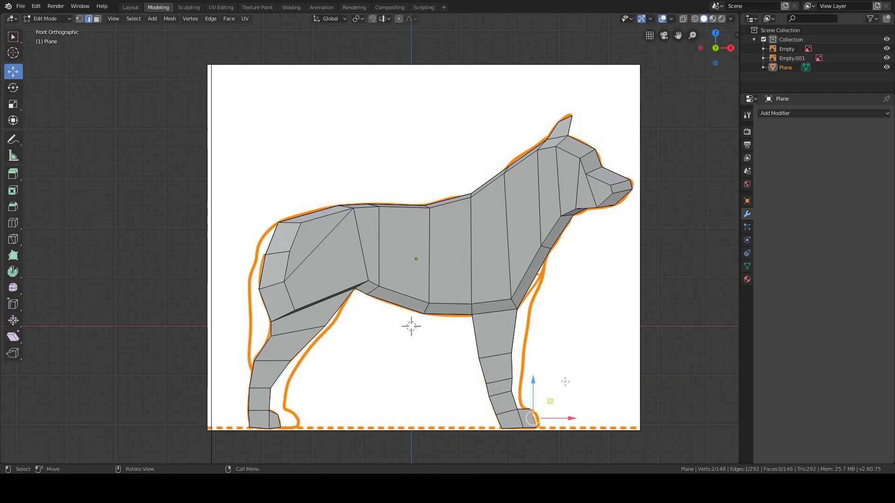
middle_click_drag(536, 420, 548, 319)
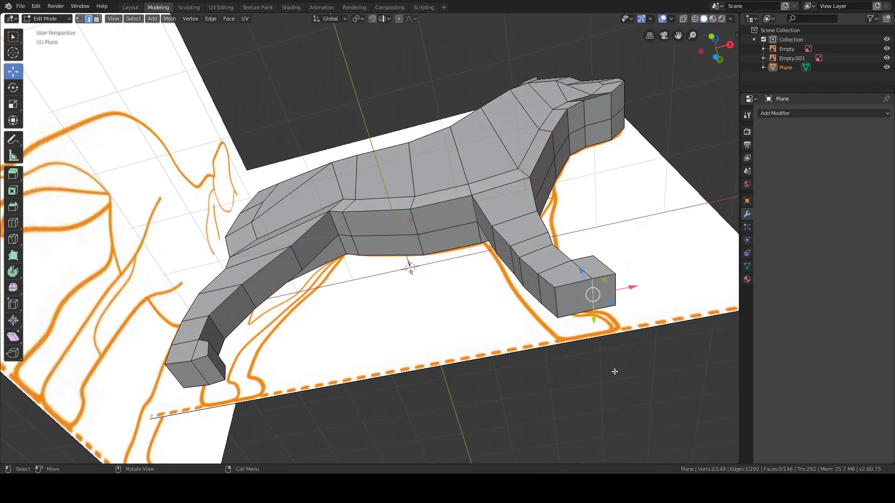
key("KP_1")
key("g")
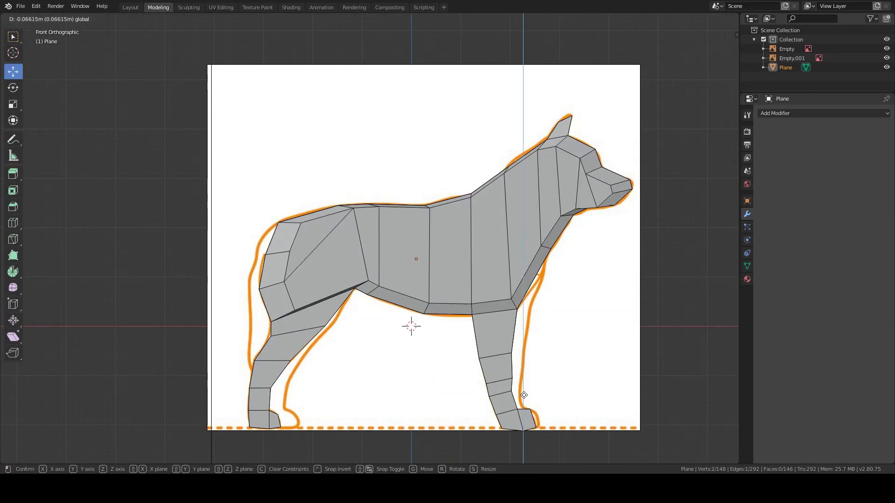
left_click(570, 396)
- Move another paw edge vertically to match the outline, then view the whole dog in perspective
key("alt+a")
middle_click_drag(570, 397, 525, 451)
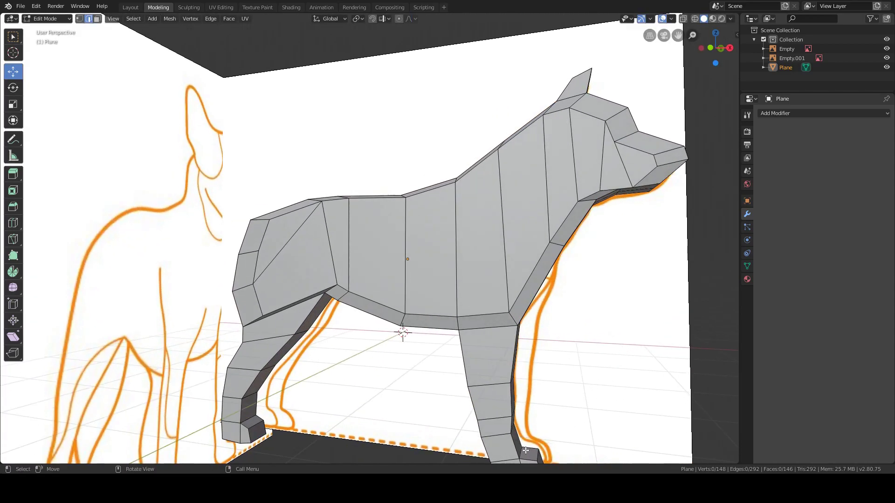
left_click(536, 450)
left_click(536, 455)
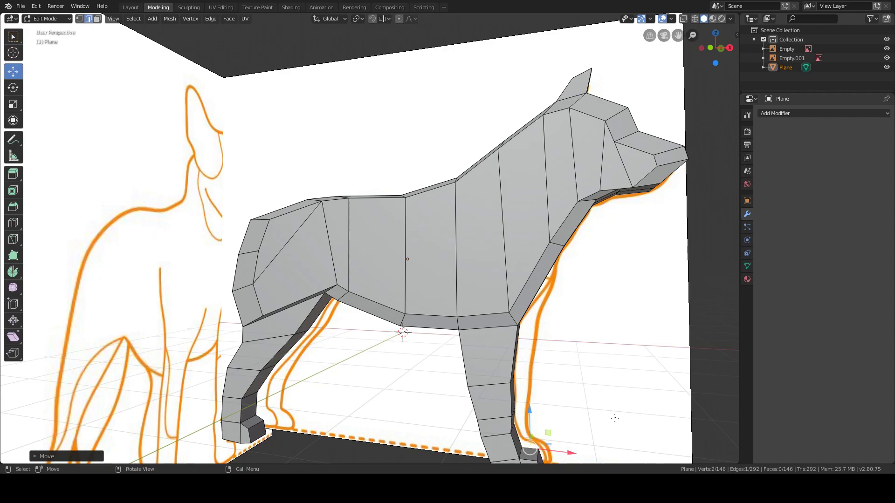
left_click(539, 456)
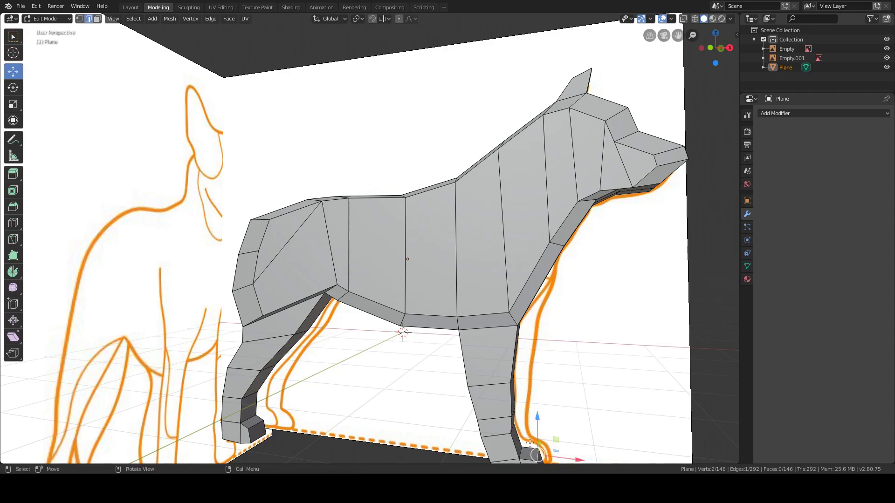
key("KP_1")
left_click_drag(536, 368, 534, 374)
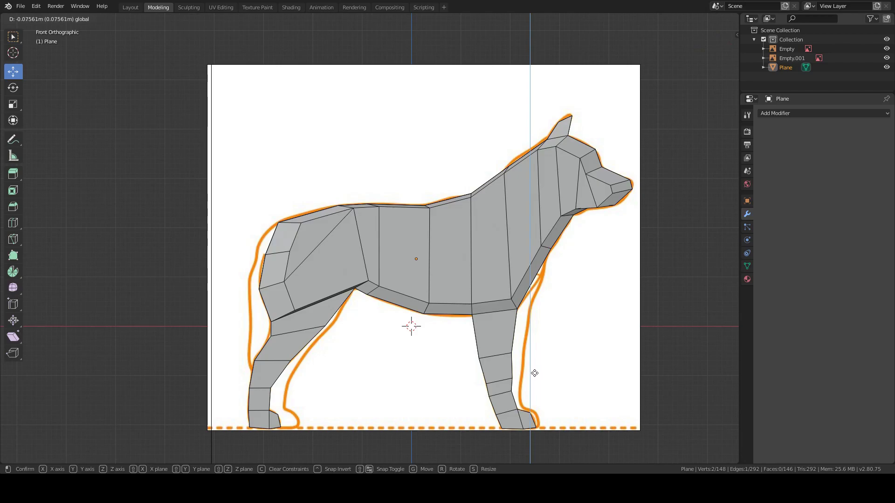
left_click_drag(535, 373, 533, 371)
mouse_move(577, 359)
middle_mouse_down()
mouse_move(613, 345)
mouse_move(535, 343)
mouse_move(607, 351)
mouse_move(550, 349)
mouse_move(577, 339)
mouse_move(575, 356)
mouse_move(488, 332)
mouse_move(512, 336)
middle_mouse_up()
scroll(512, 336, "up", 5)
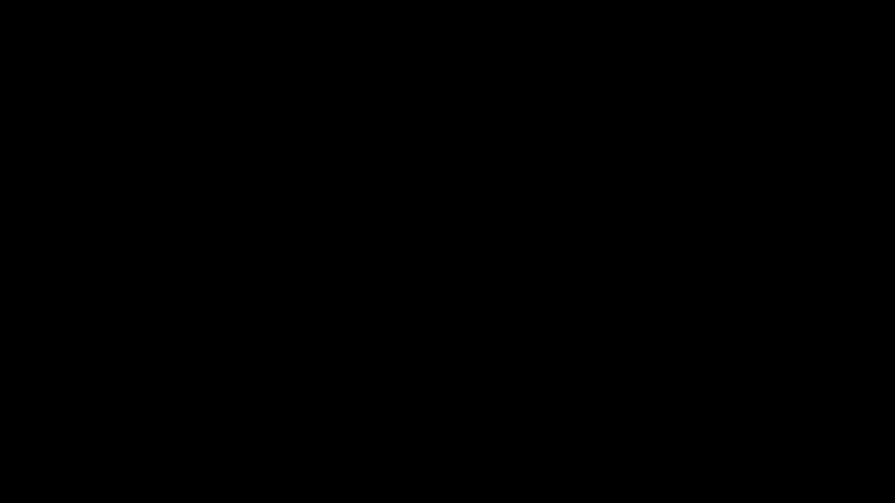